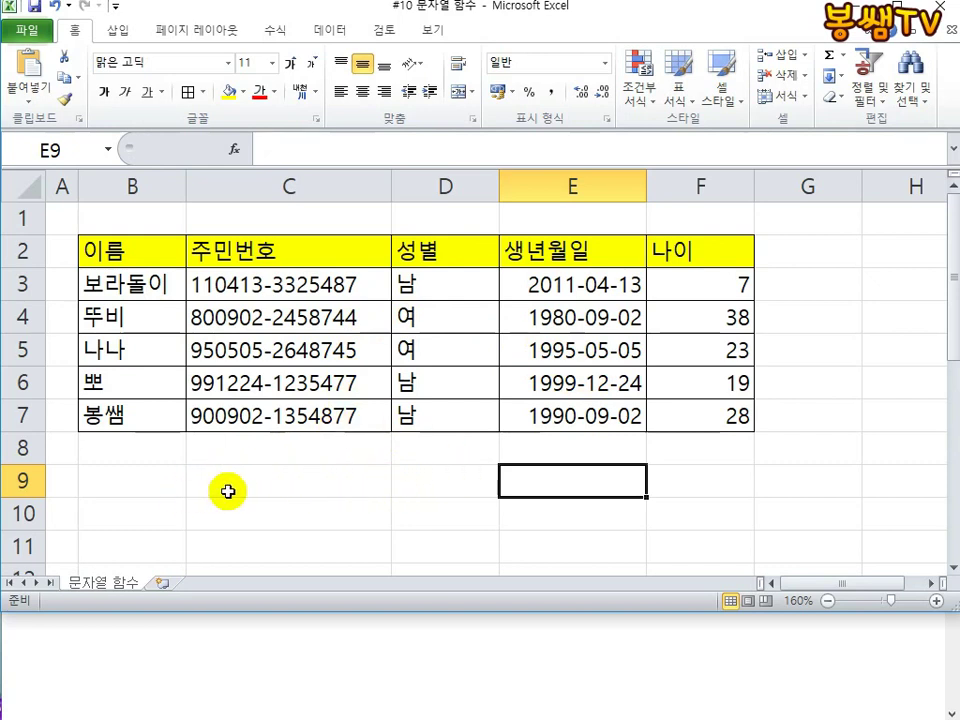
Step: Collapse the ribbon and enter the function syntax LEN(값) as text in cell B9
double_click(75, 31)
left_click(127, 383)
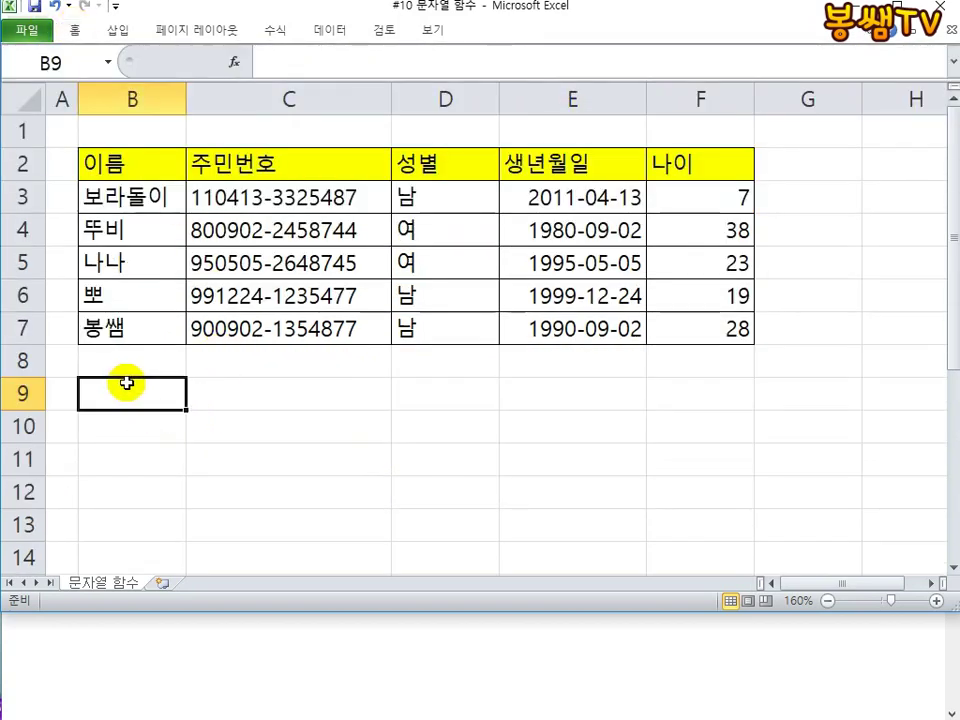
type("ㄴEN(")
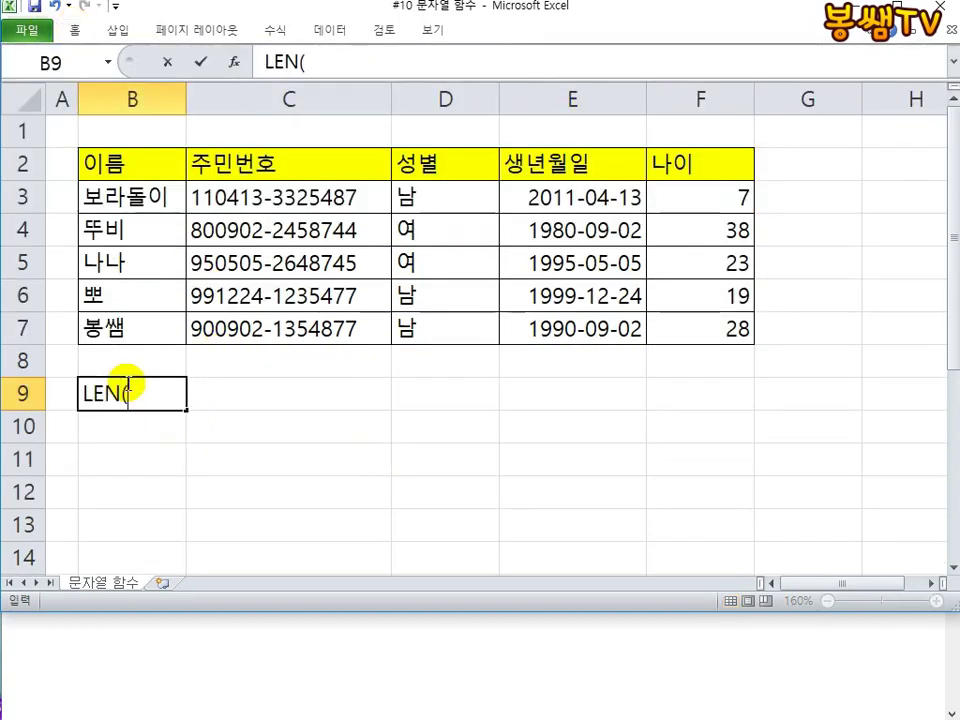
type("값)")
key("Return")
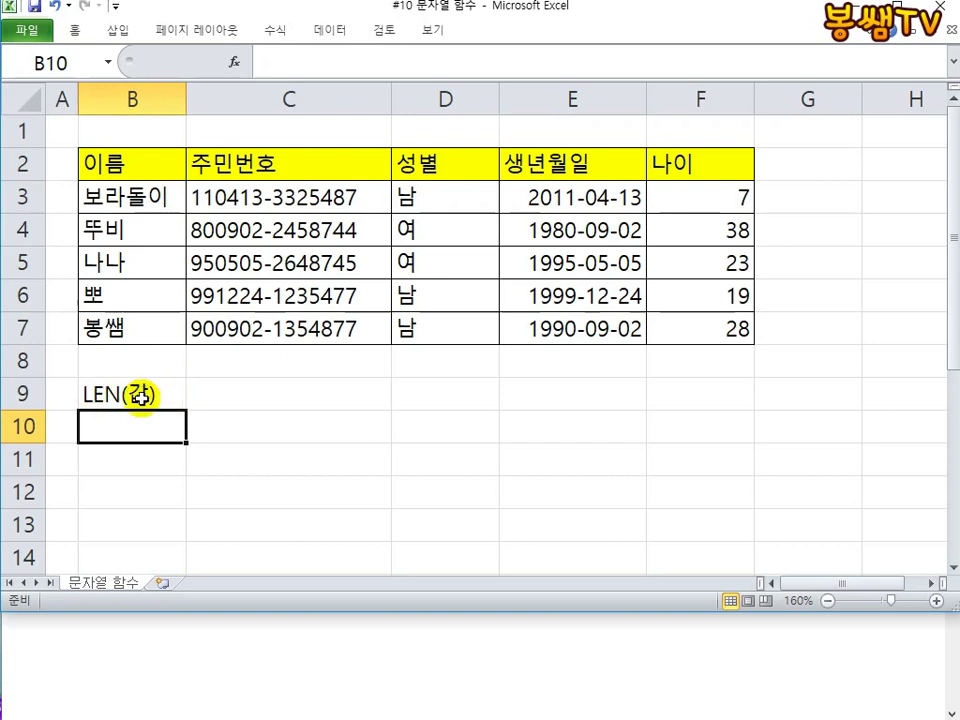
Step: Enter the description 값의 길이를 구함 in cell C9, beside the LEN syntax
left_click(209, 398)
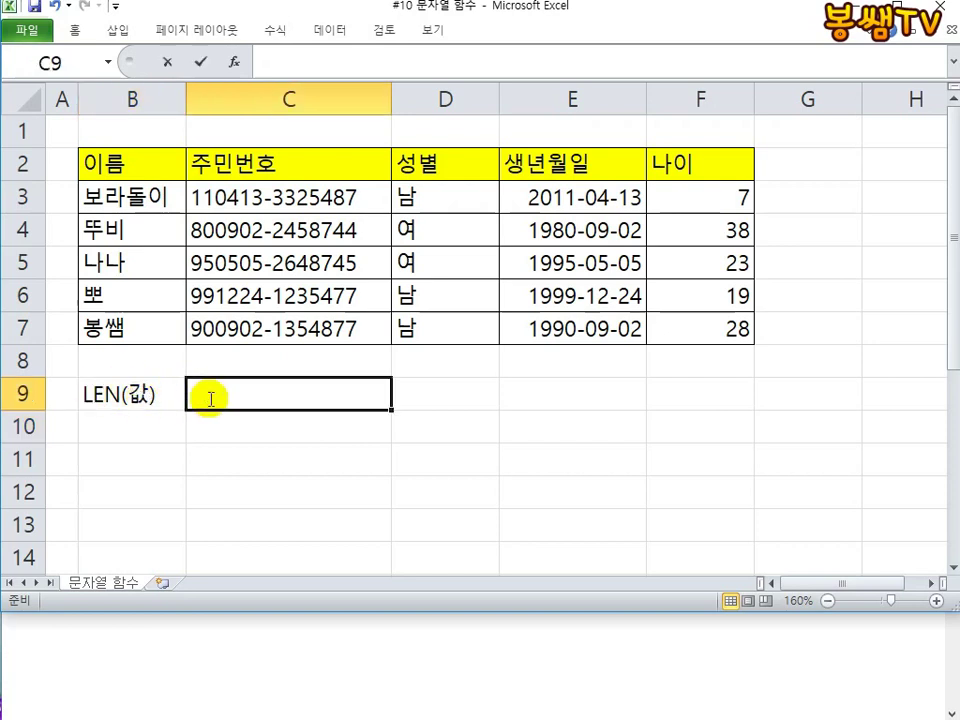
type("김")
key("BackSpace")
key("BackSpace")
type("값의 길이를 ")
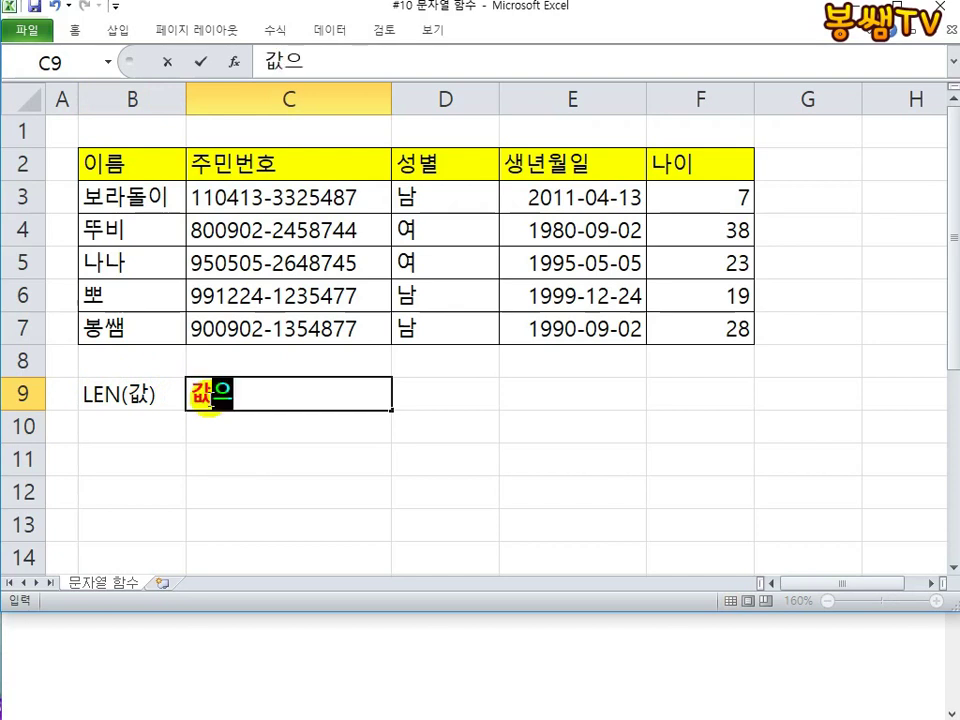
type("구함")
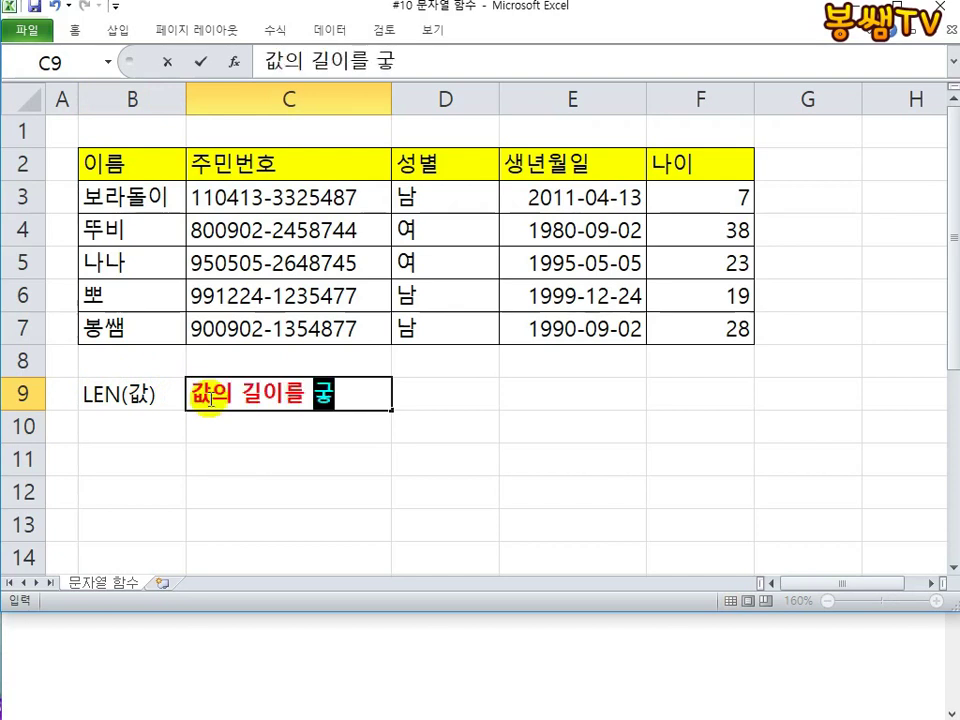
key("Return")
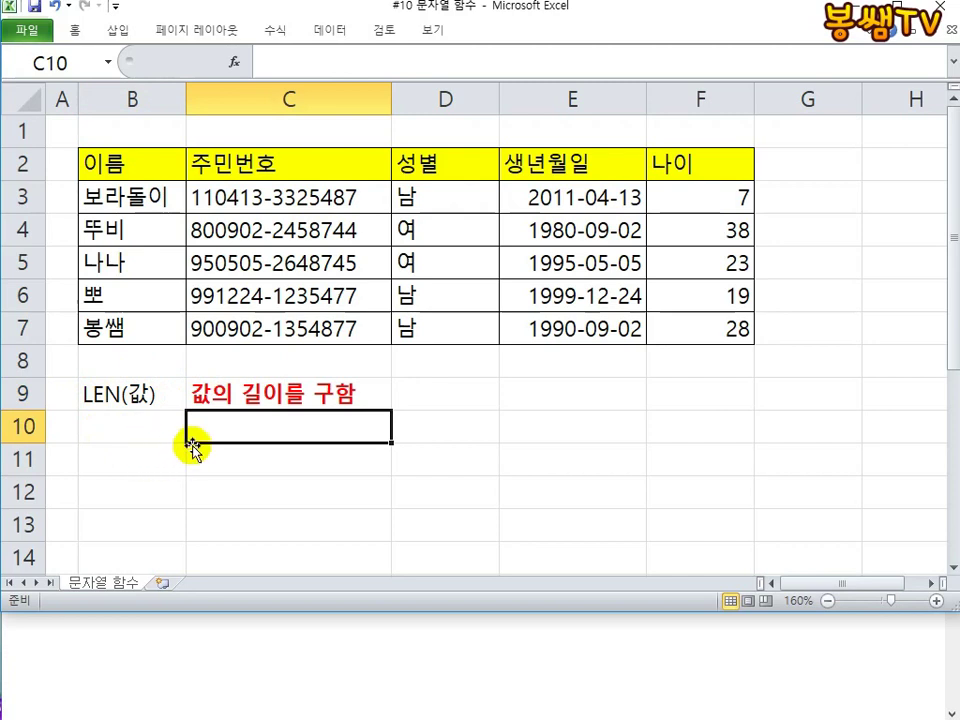
Step: Enter the sample text 봉쌤 최고야 in cell C10
type("최봉")
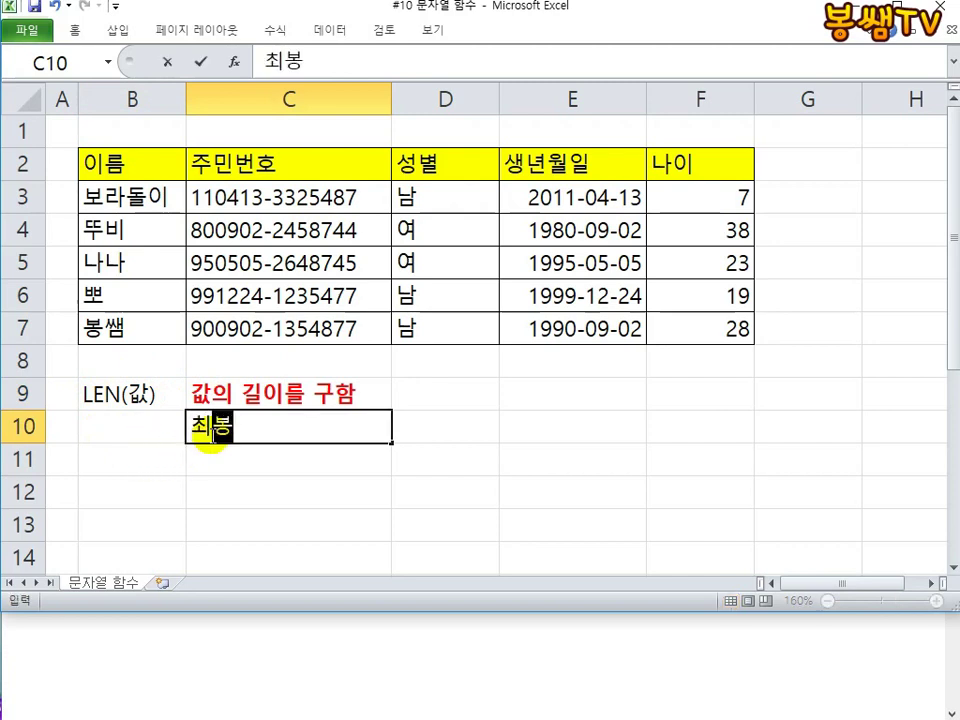
key("BackSpace")
key("BackSpace")
type("봉쌤")
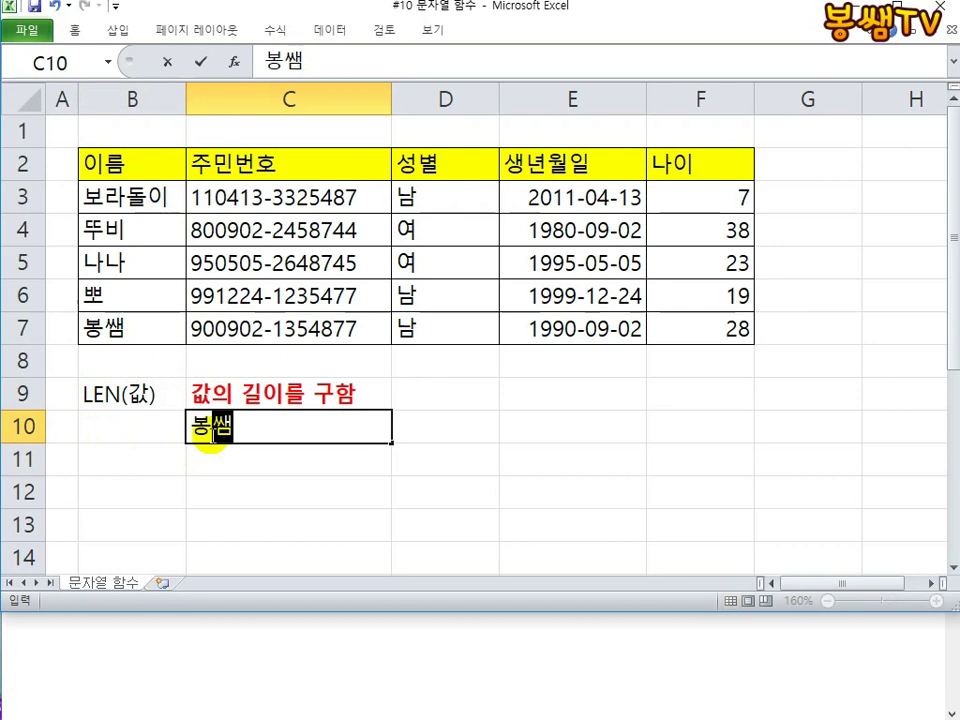
type(" ㅊ")
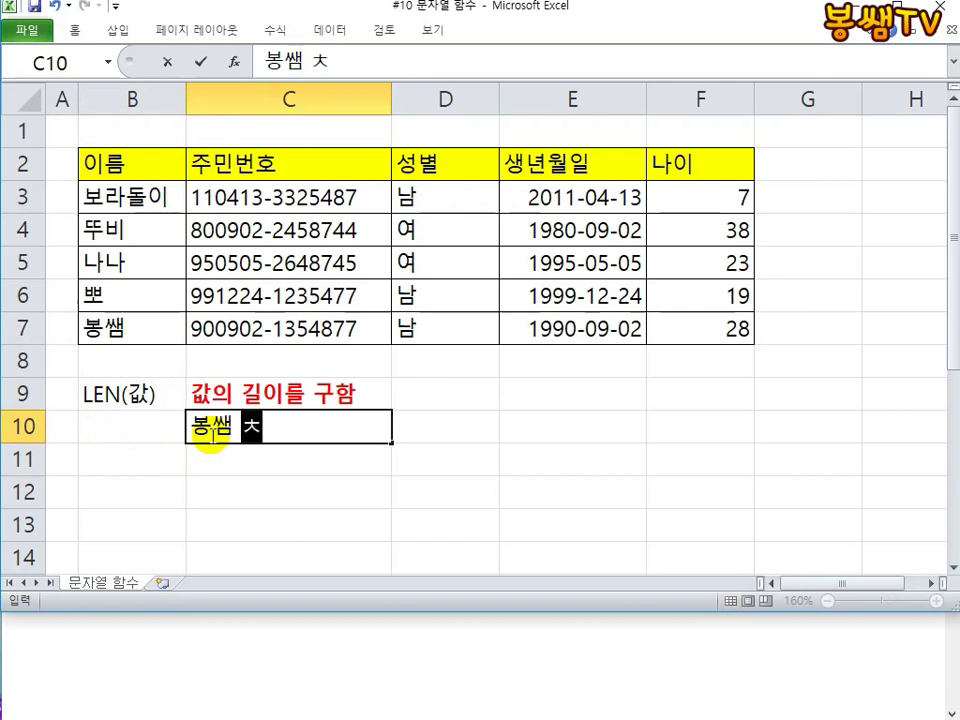
type("최고야")
key("Return")
Step: Enter the formula =LEN(C10) in cell B11 to count the characters of the sample text
left_click(138, 444)
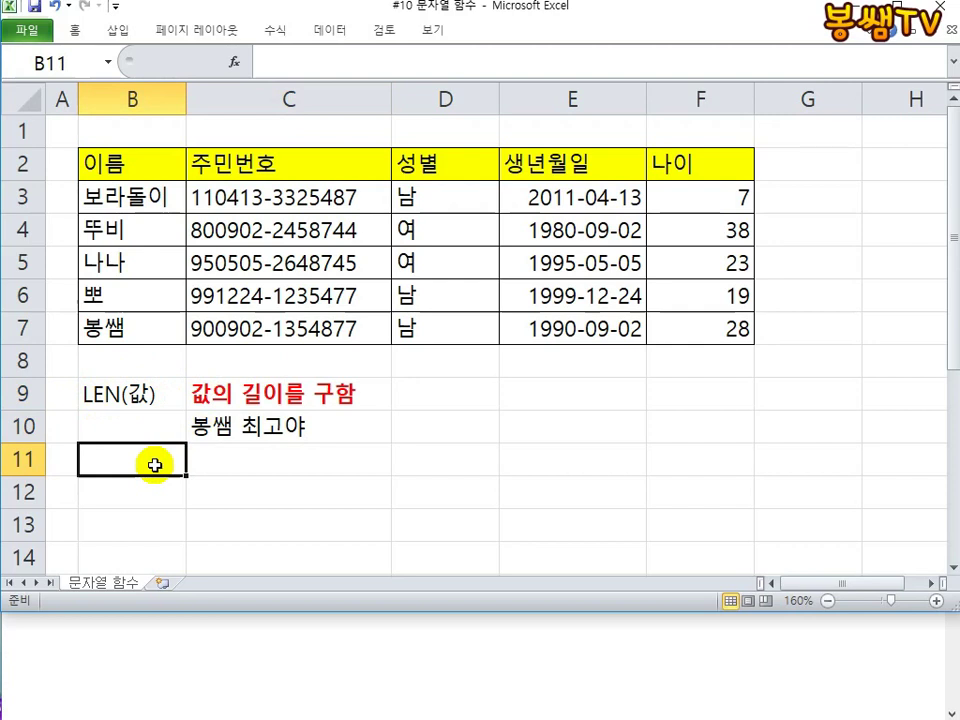
type("=LEN(")
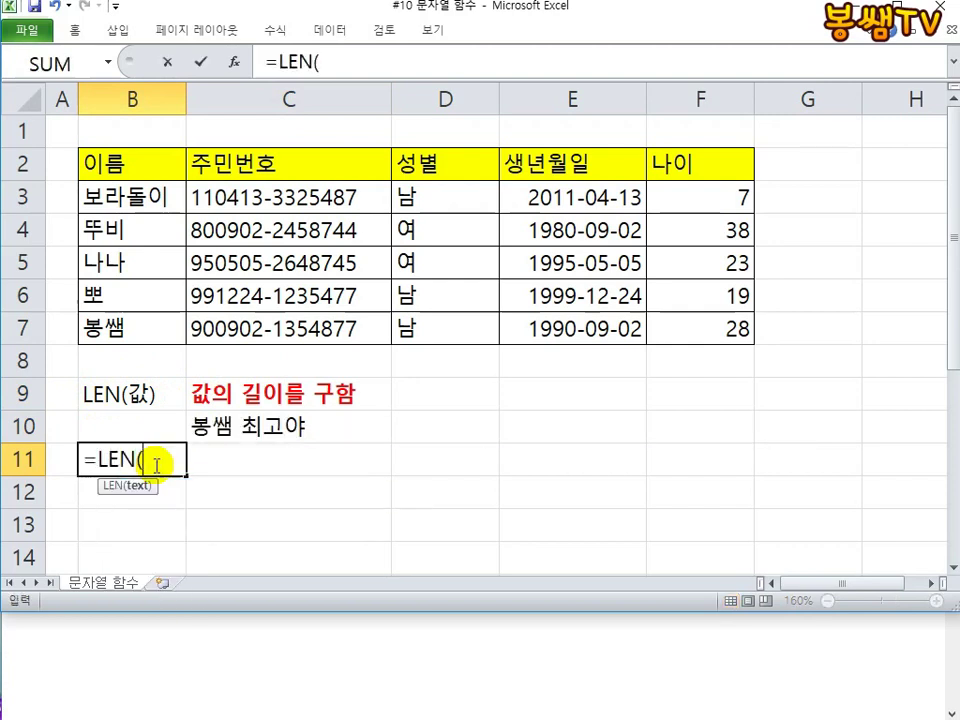
left_click(293, 426)
type(")")
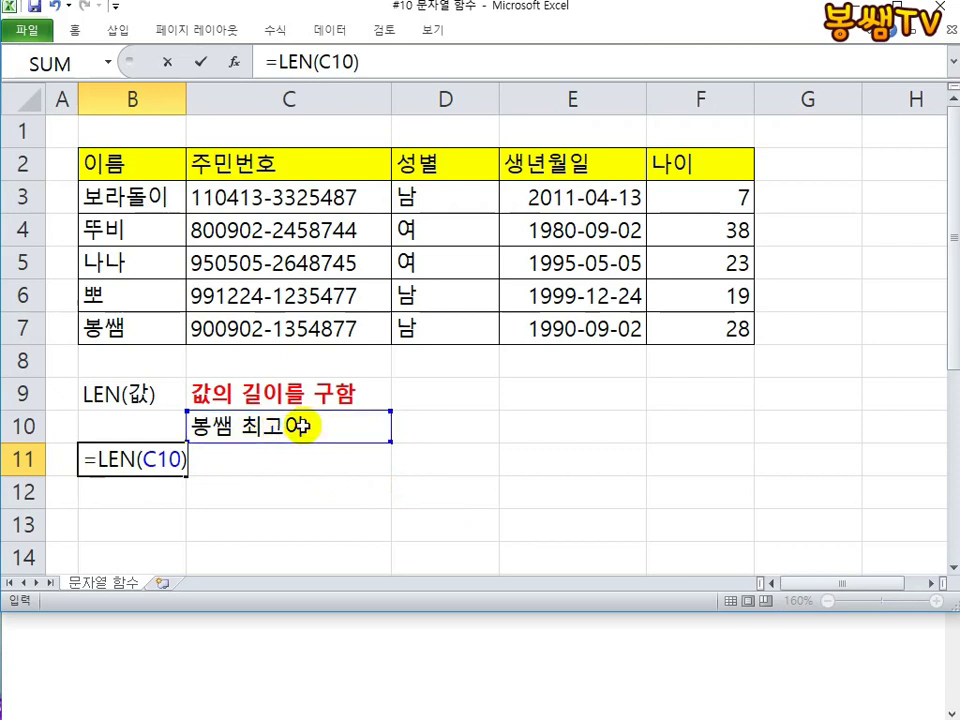
key("Return")
Step: Copy the formula from B11 and put it in C11 as plain text, =LEN(C10), with a leading apostrophe
left_click(141, 469)
double_click(141, 469)
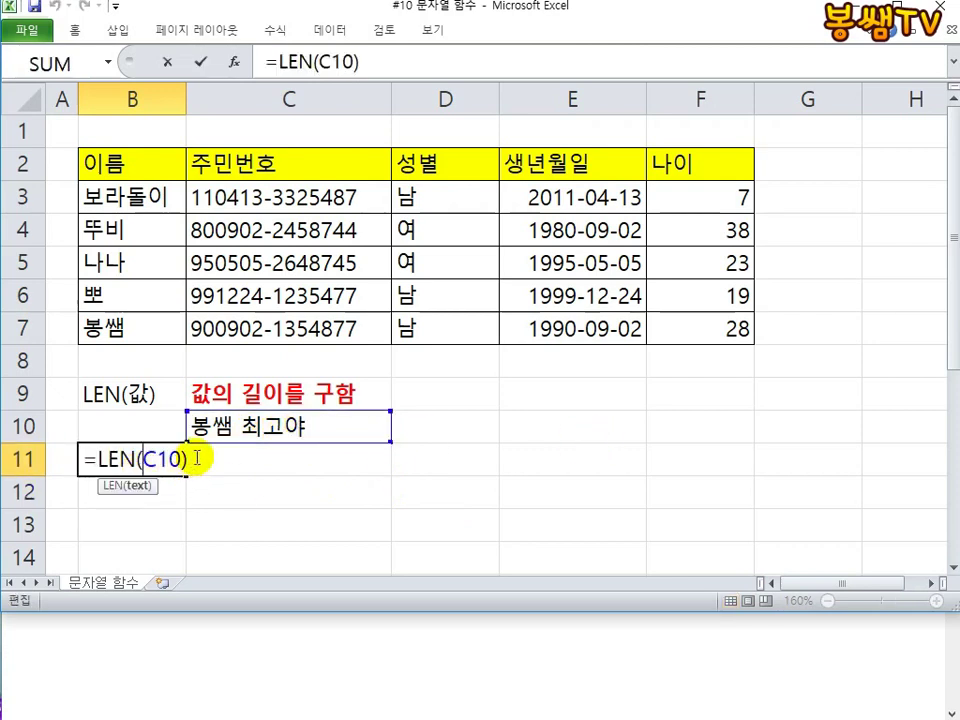
left_click_drag(197, 454, 82, 460)
key("ctrl+c")
key("Escape")
left_click(281, 471)
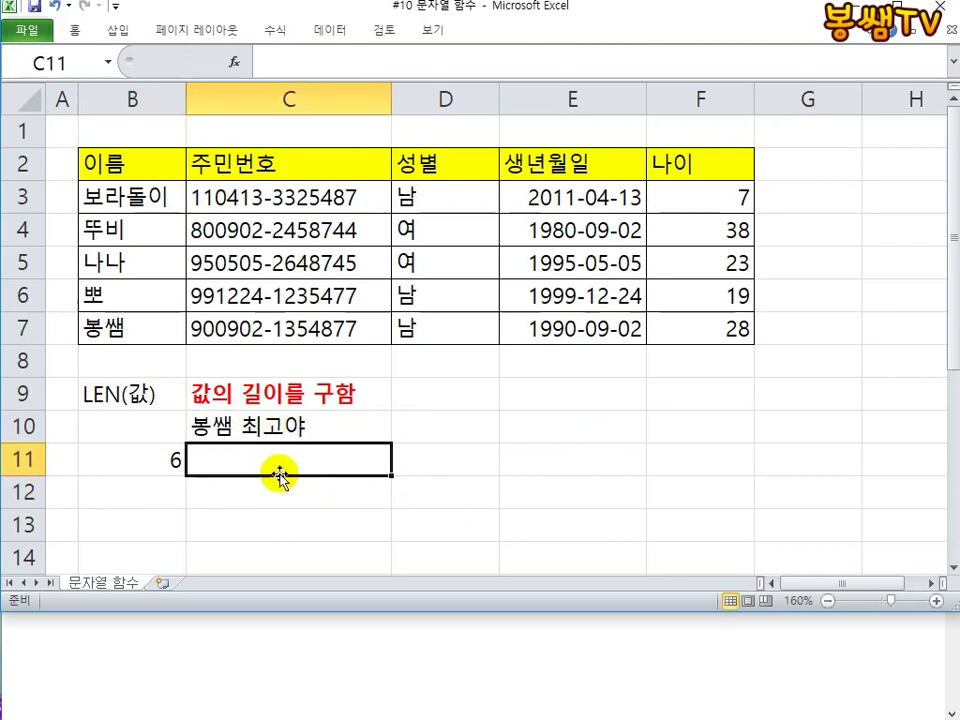
type("'")
key("ctrl+v")
key("Return")
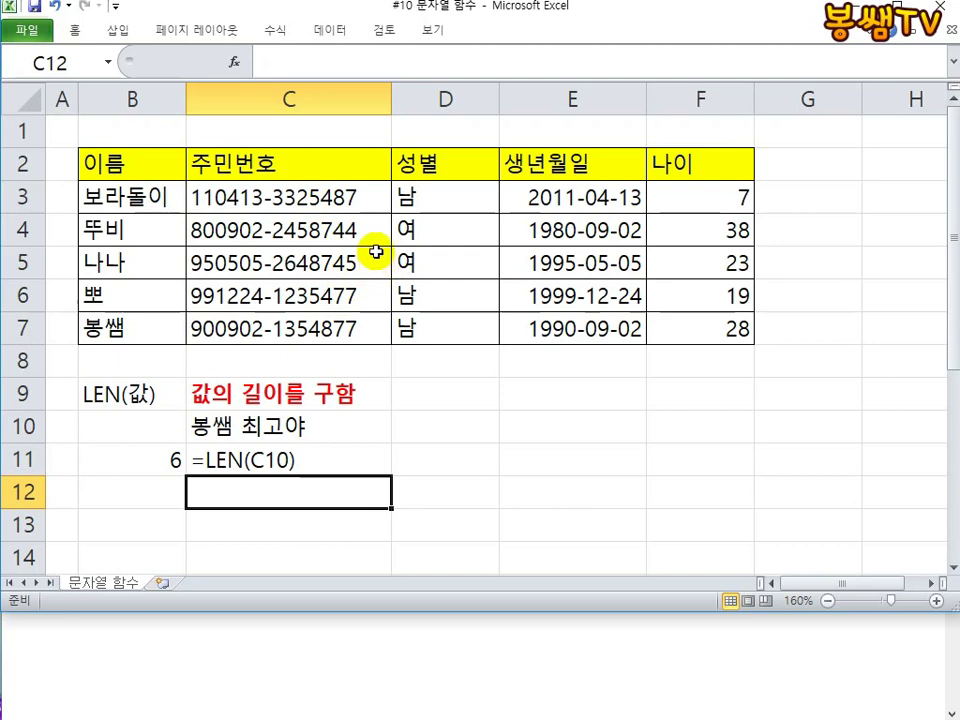
Step: Remove the last digit of the resident registration number in cell C5
double_click(370, 256)
key("BackSpace")
key("Return")
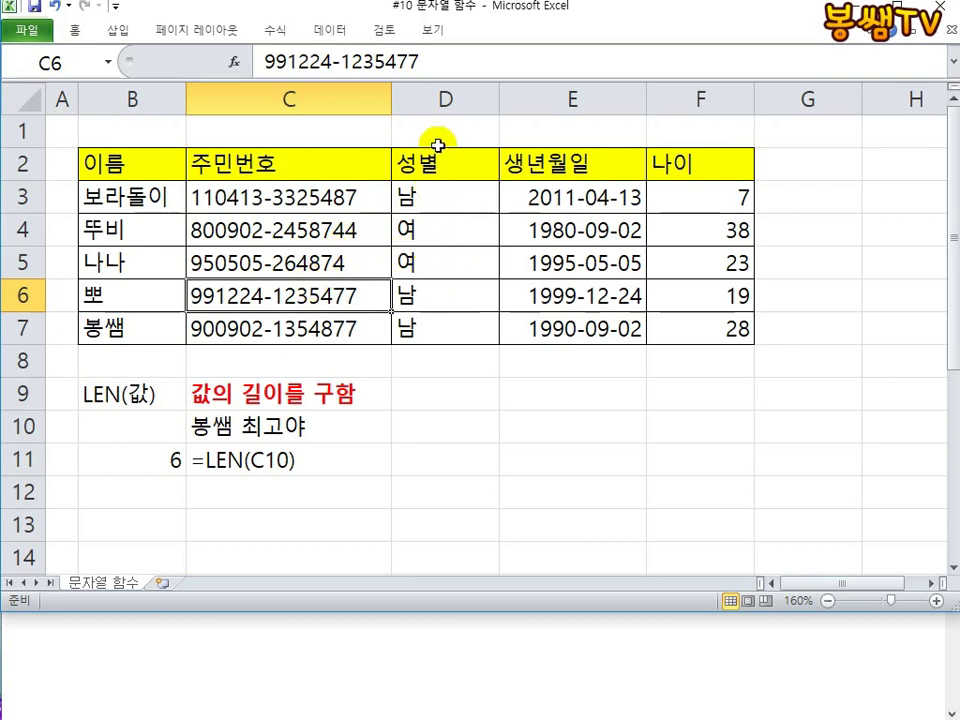
Step: Insert a new column before the 성별 column and enter 정확도 as its header in D2
right_click(418, 100)
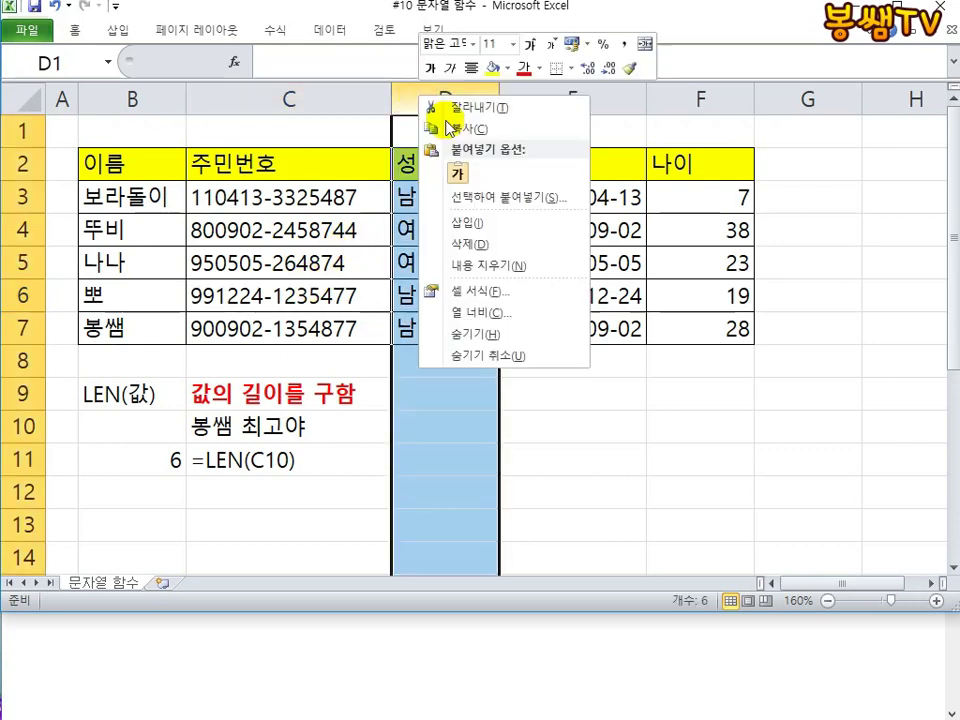
left_click(470, 226)
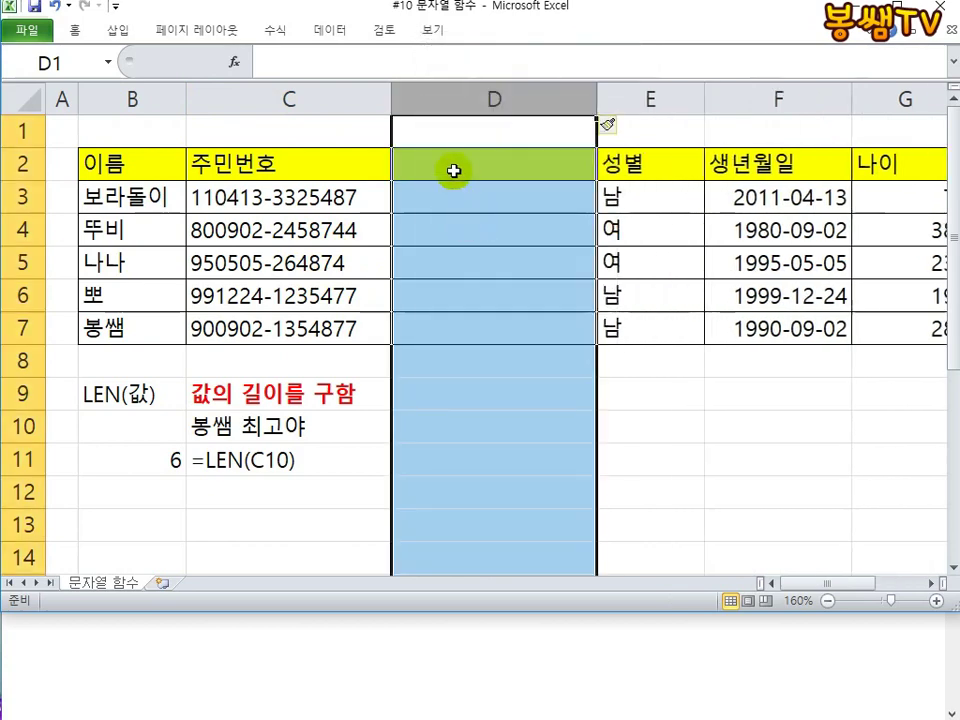
left_click(458, 172)
type("WJ")
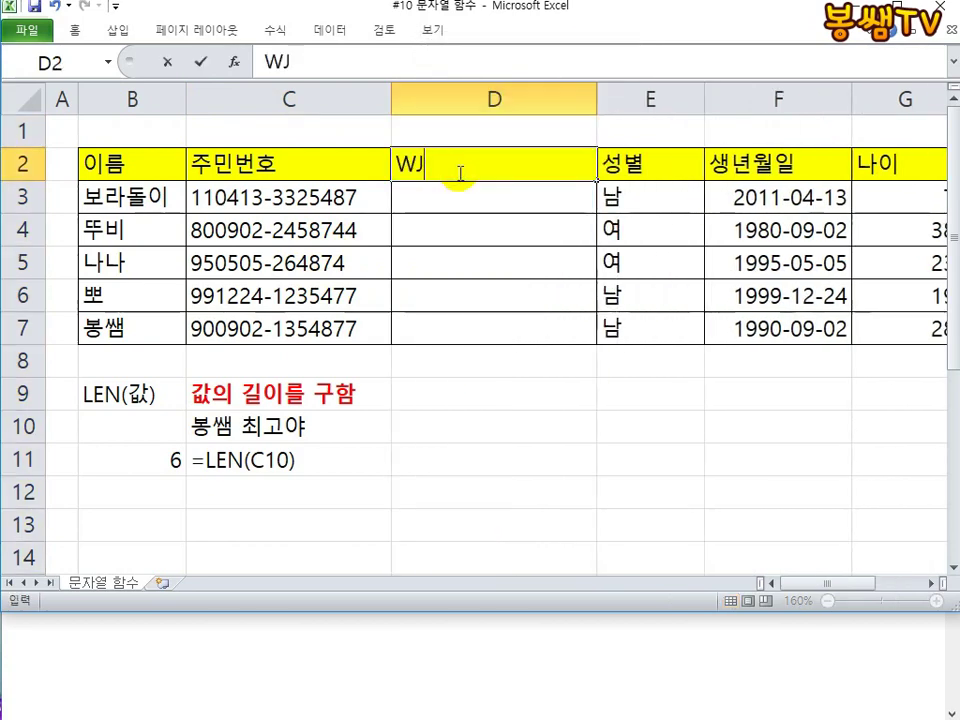
key("BackSpace")
key("BackSpace")
type("정호확도")
key("Return")
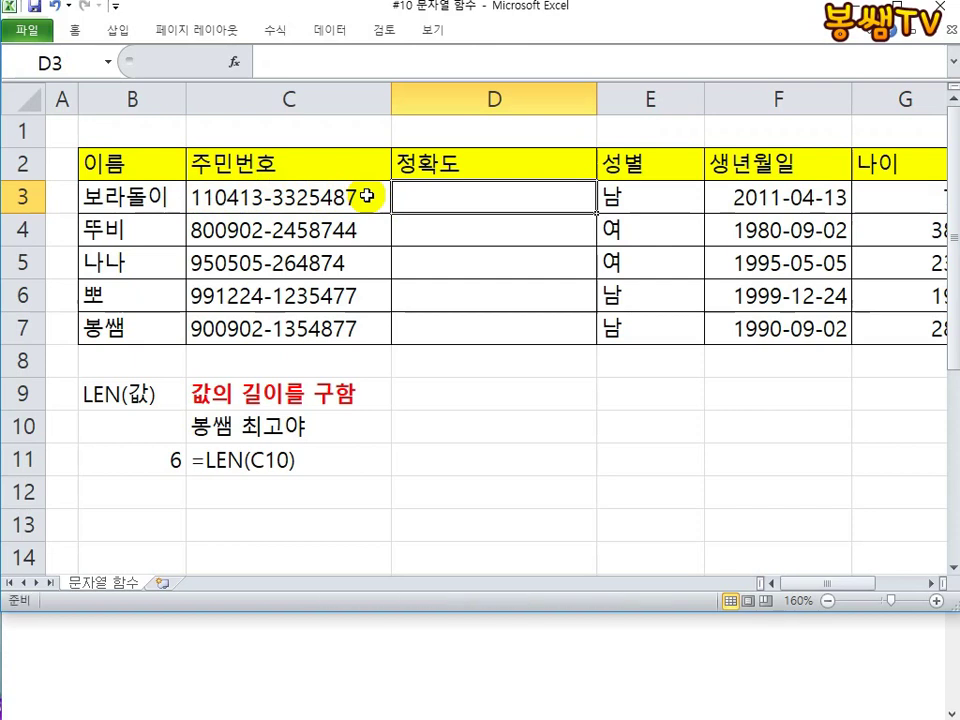
Step: Enter the formula =LEN(C3) in cell D3 to count the characters of the first 주민번호
type("=")
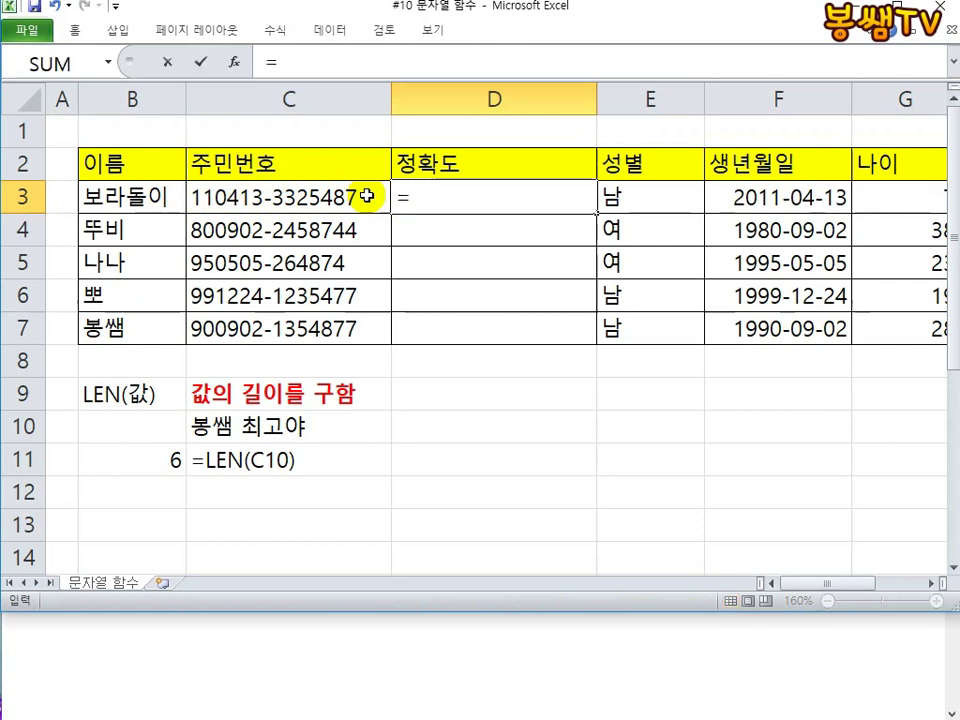
type("LEN")
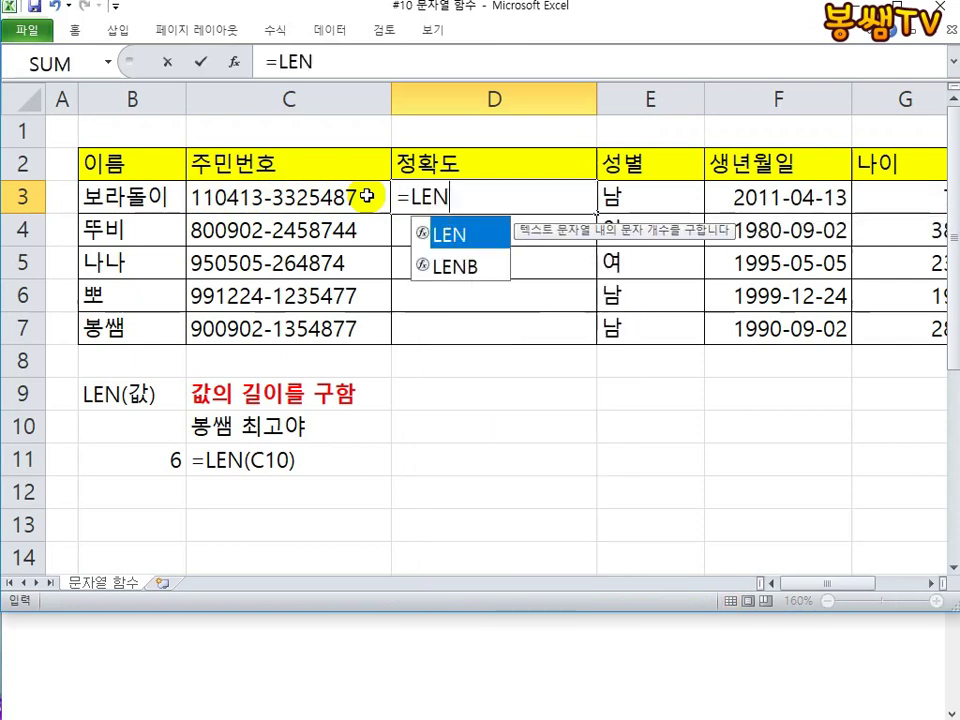
type("(")
left_click(366, 196)
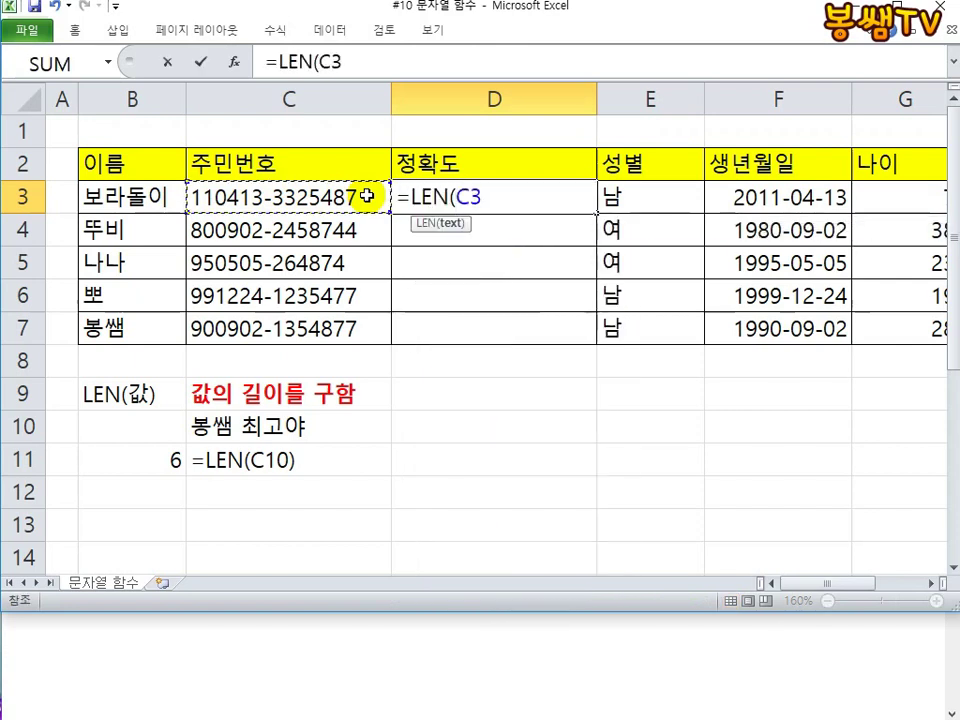
type(")")
key("Return")
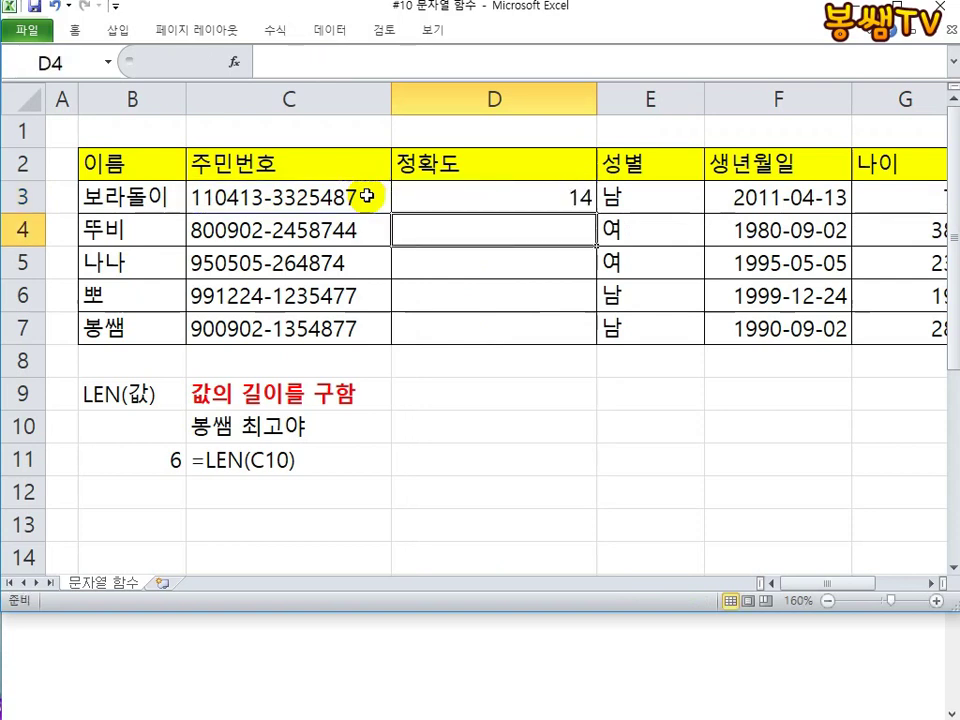
Step: Extend the formula in D3 to =LEN(C3)=14 so it tests for a length of 14
left_click(456, 201)
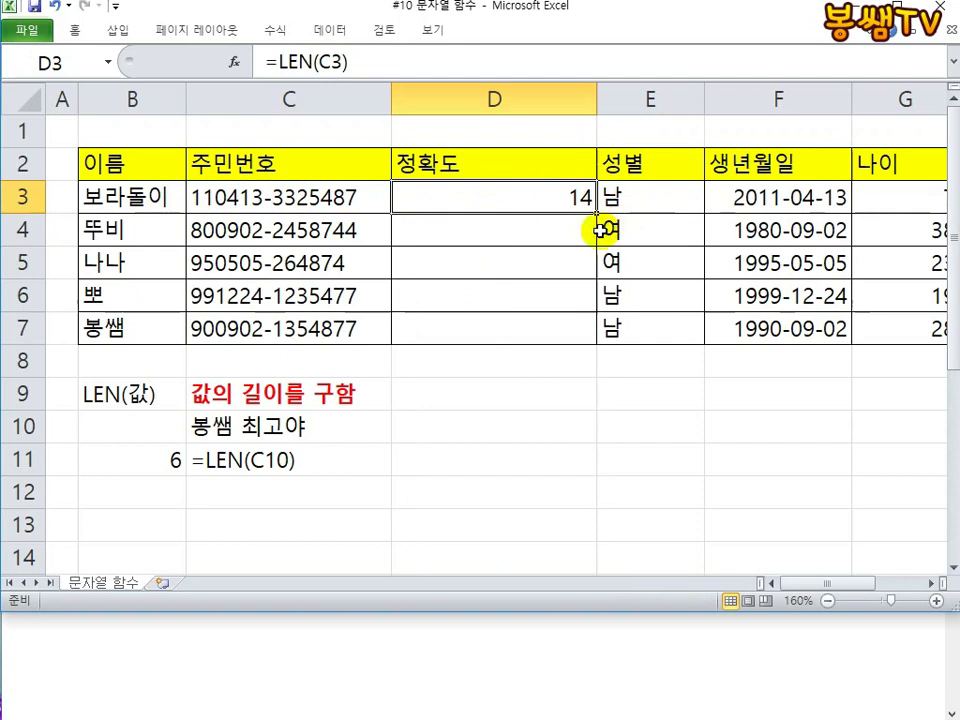
double_click(574, 198)
left_click_drag(470, 197, 427, 200)
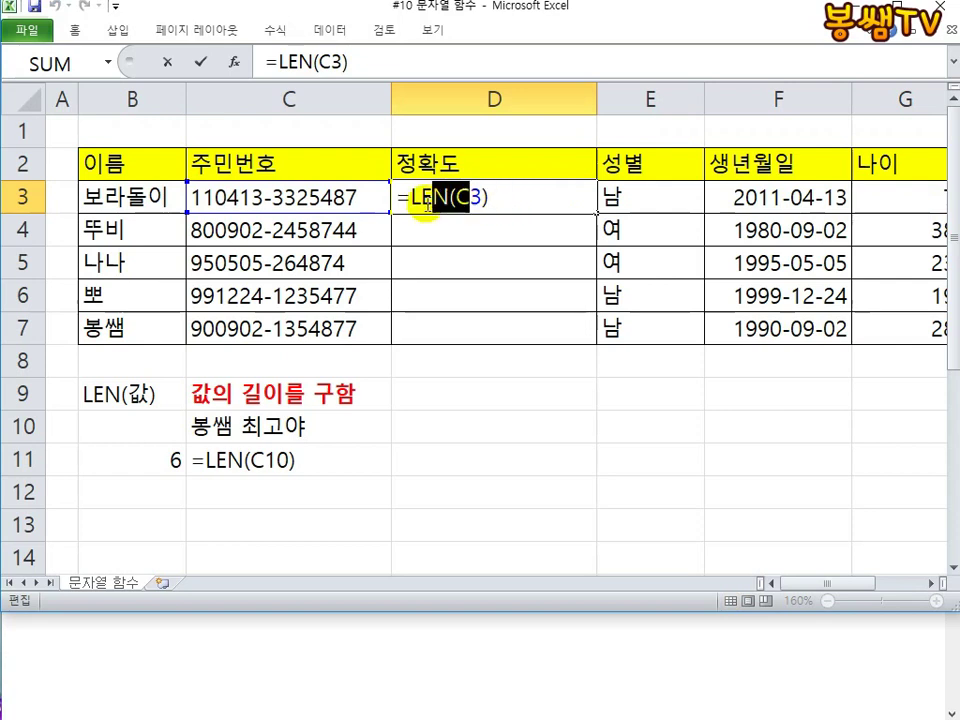
left_click(508, 198)
type("=")
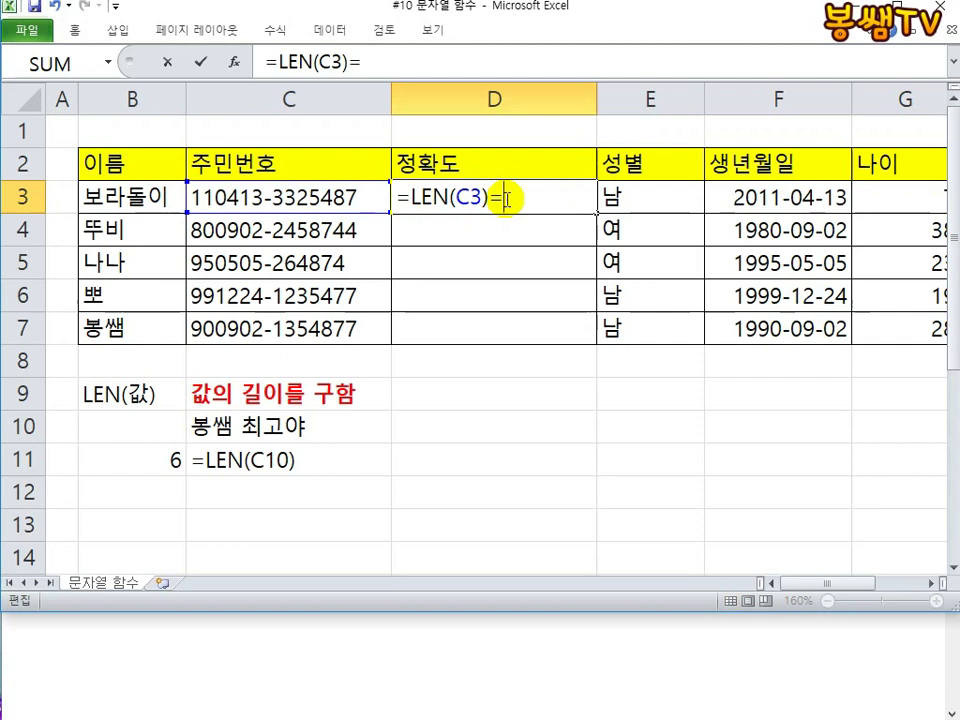
type("\"14\"")
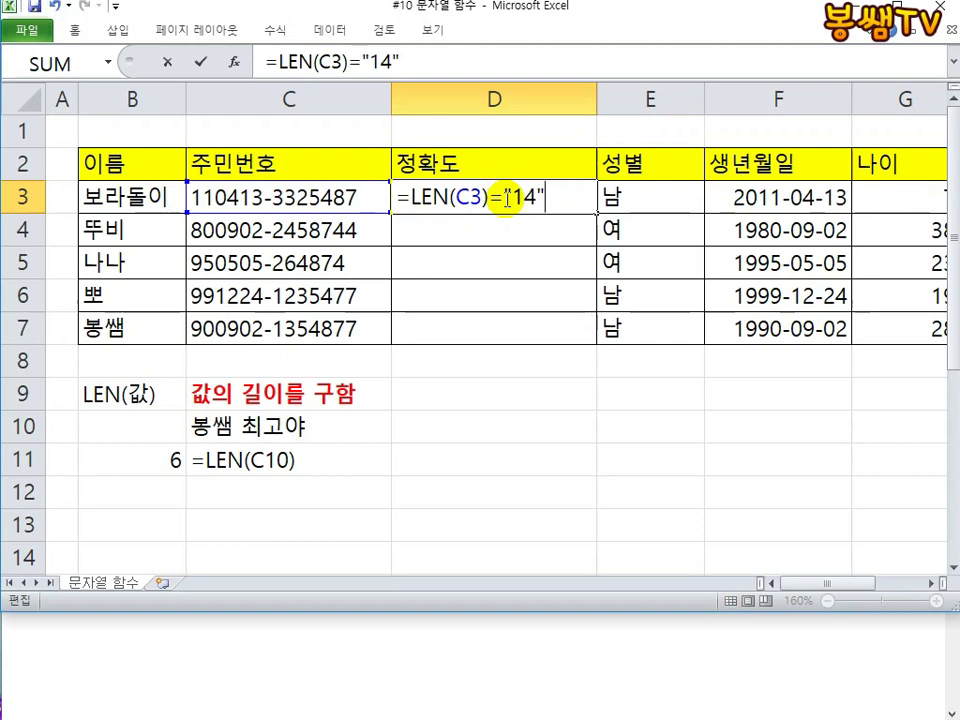
key("BackSpace")
key("BackSpace")
key("BackSpace")
key("BackSpace")
type("14")
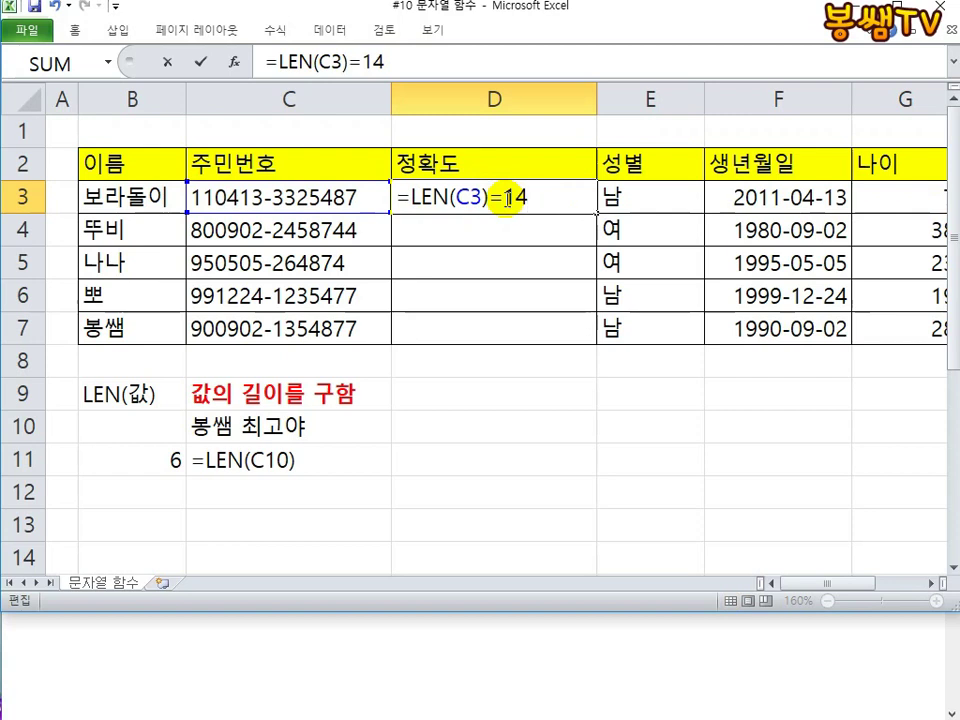
key("Return")
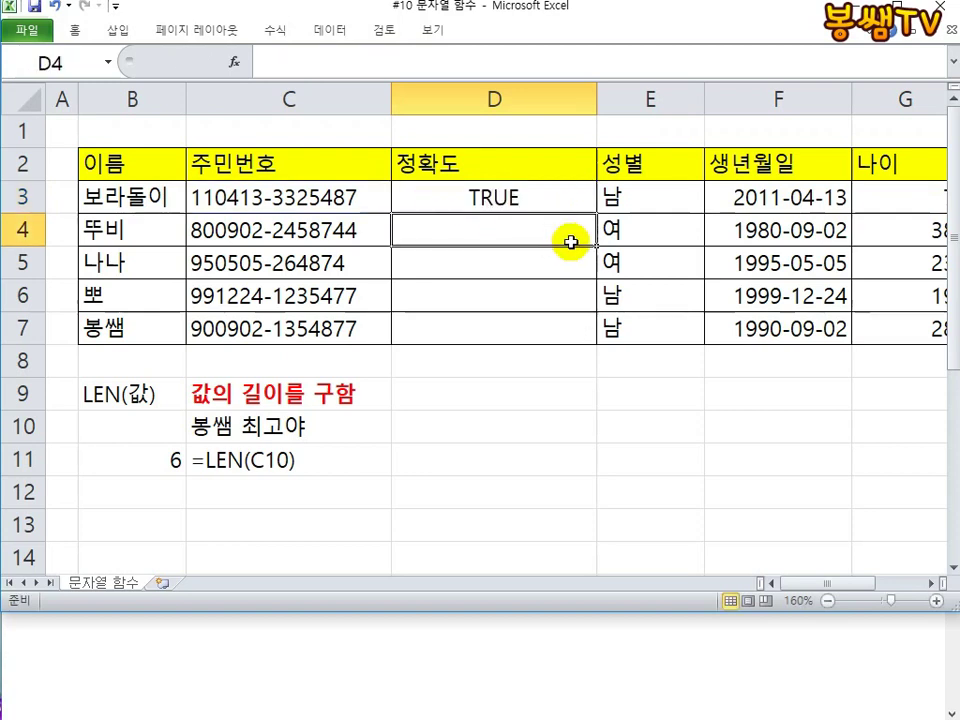
Step: Fill the length check formula from D3 down through D7
double_click(535, 198)
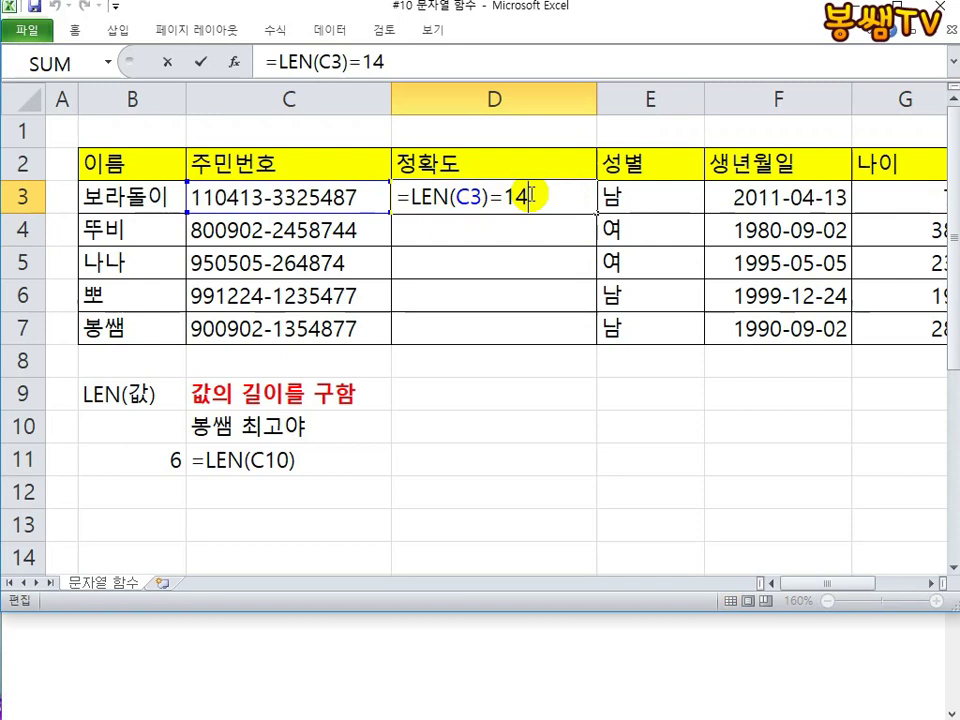
key("ctrl+Return")
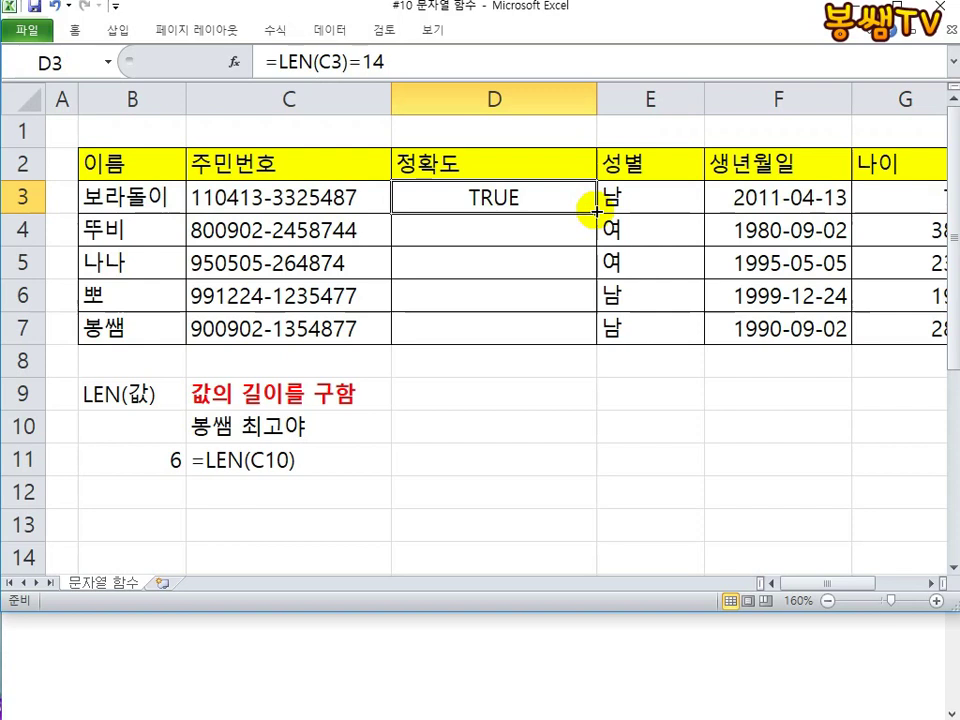
left_click_drag(597, 213, 594, 271)
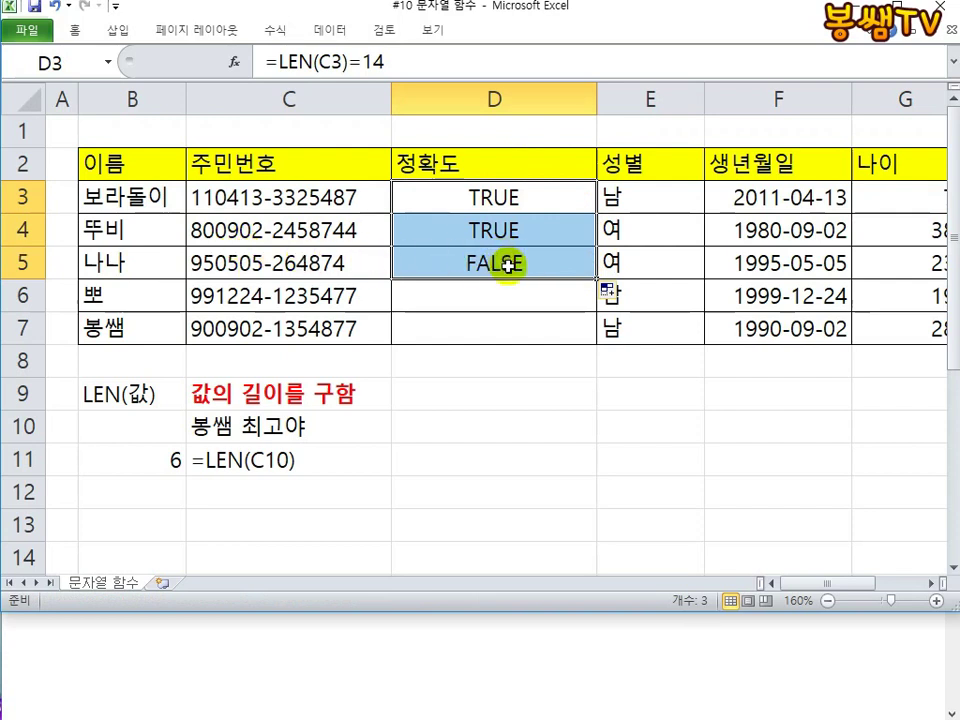
left_click_drag(592, 279, 597, 340)
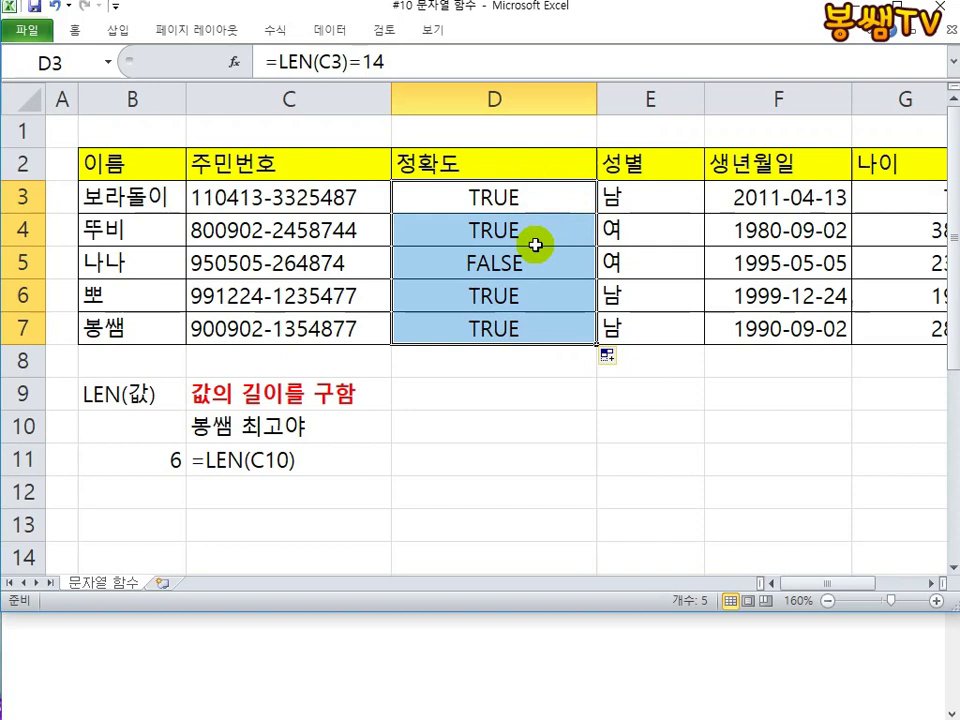
Step: Wrap the length check in D3 in an IF so the formula reads =IF(LEN(C3)=14,"정확","틀림")
double_click(535, 197)
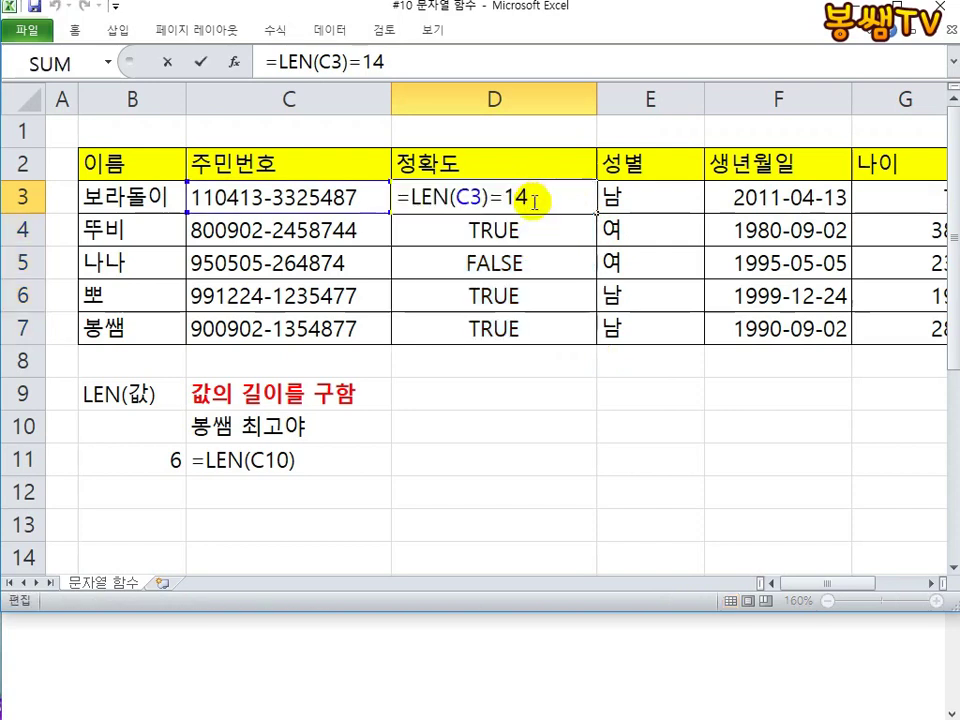
left_click(410, 197)
type("I")
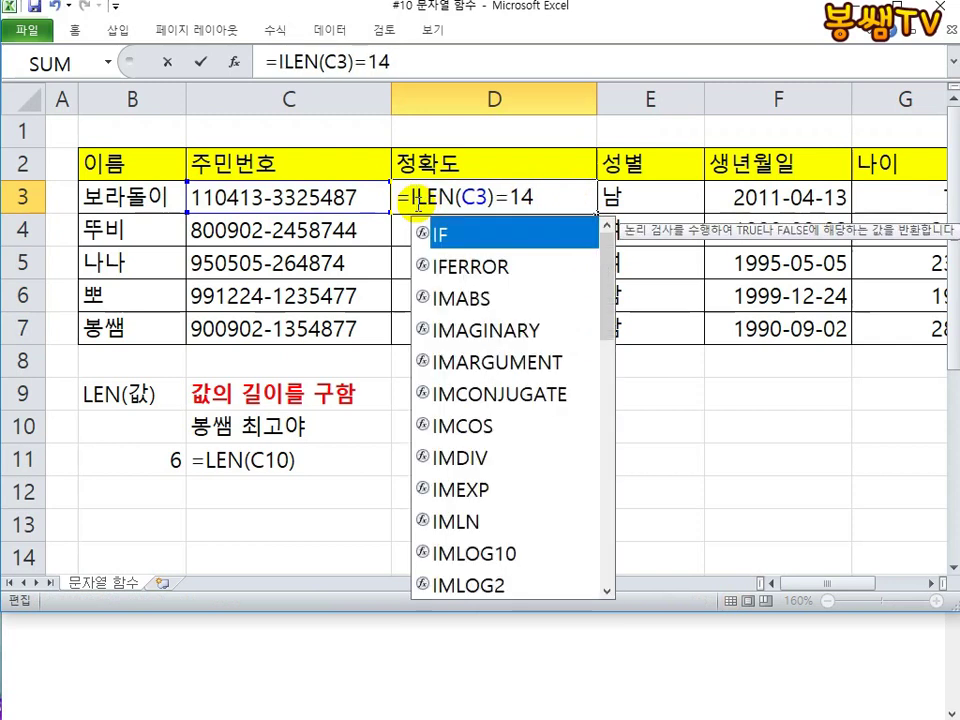
type("F(")
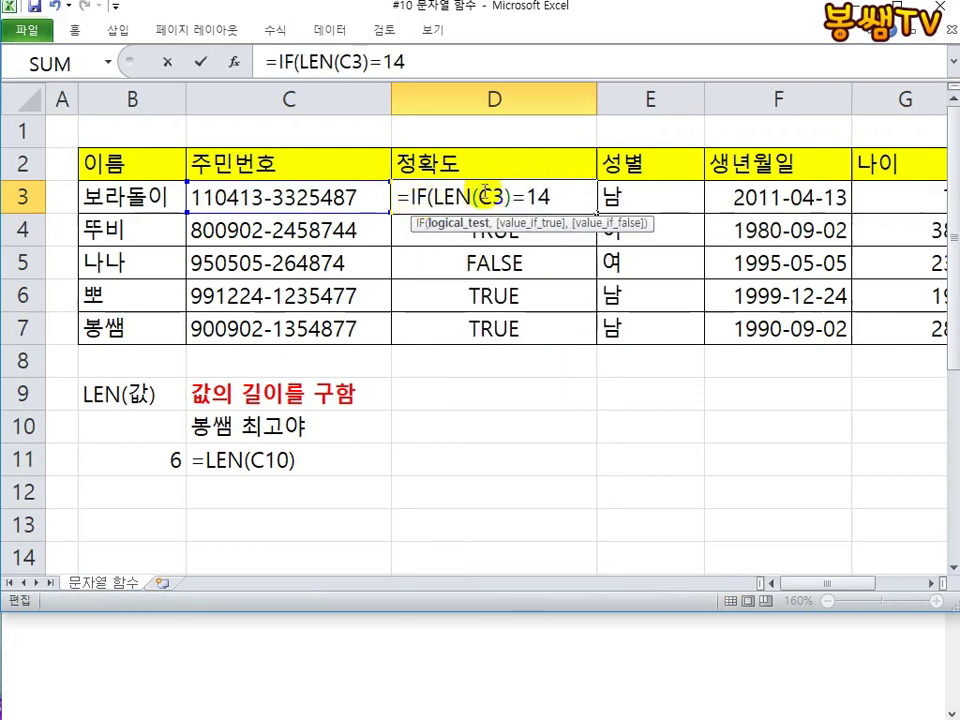
left_click(562, 197)
type(",")
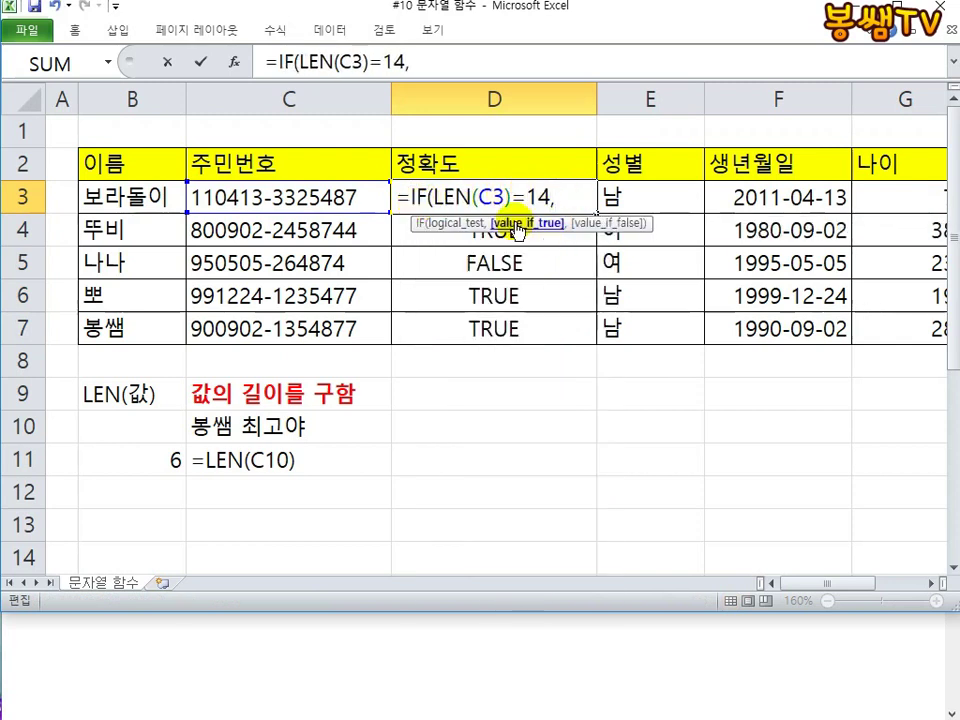
type("\"정")
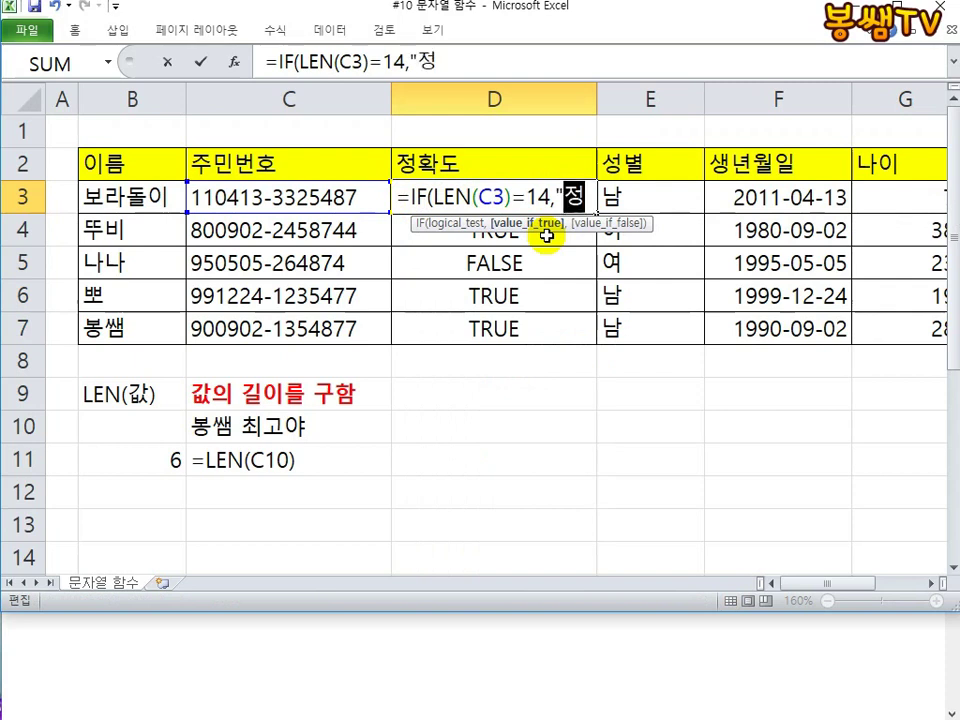
type("확\",\"")
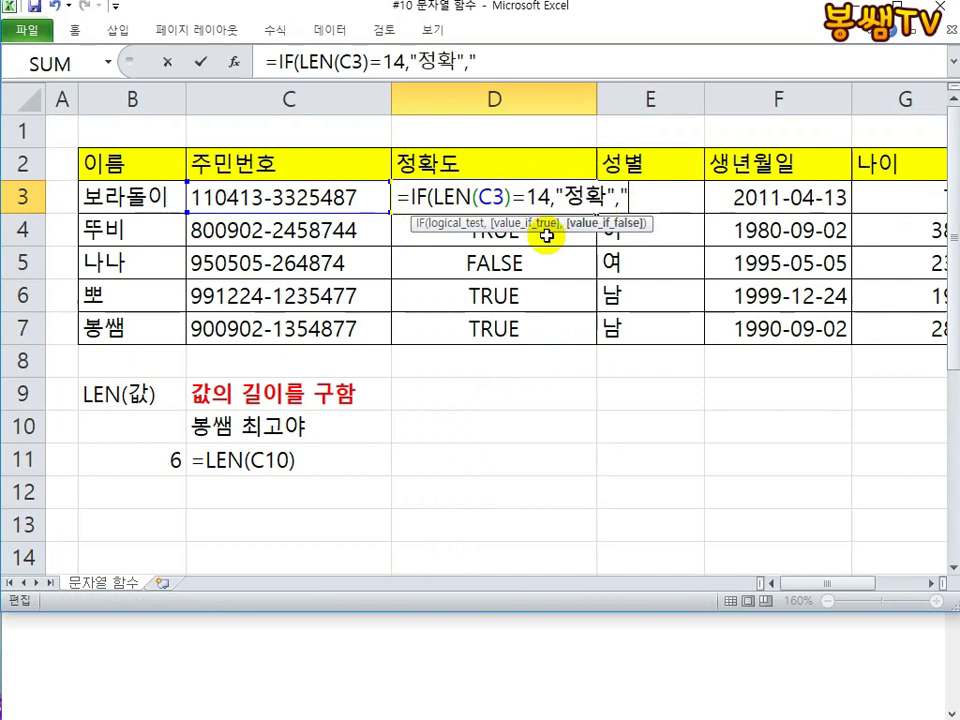
type("유")
key("BackSpace")
type("틀림\")")
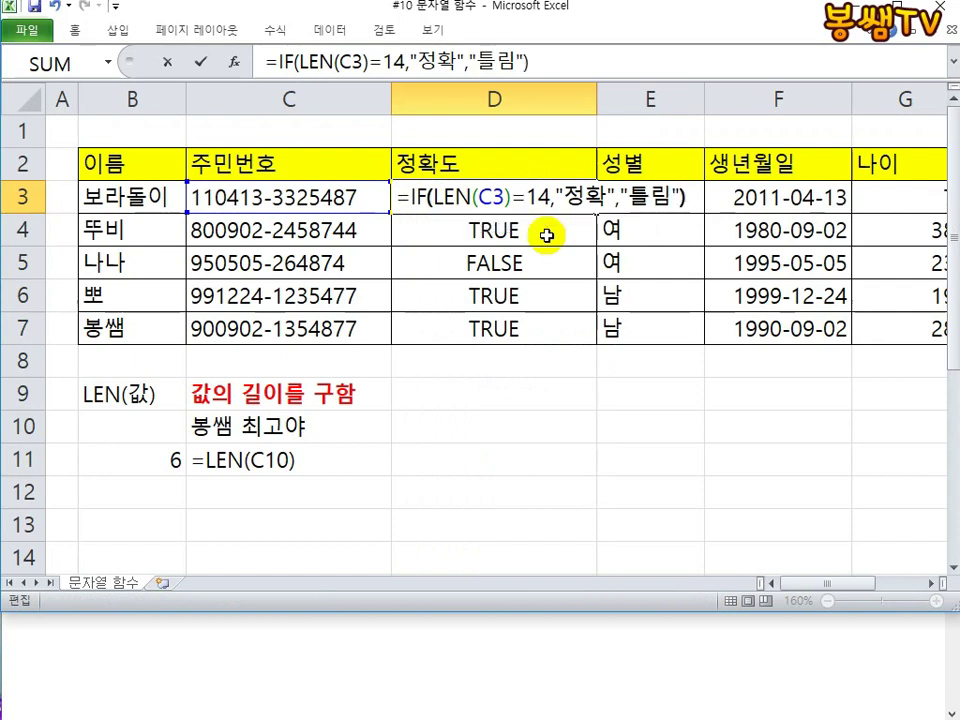
key("Return")
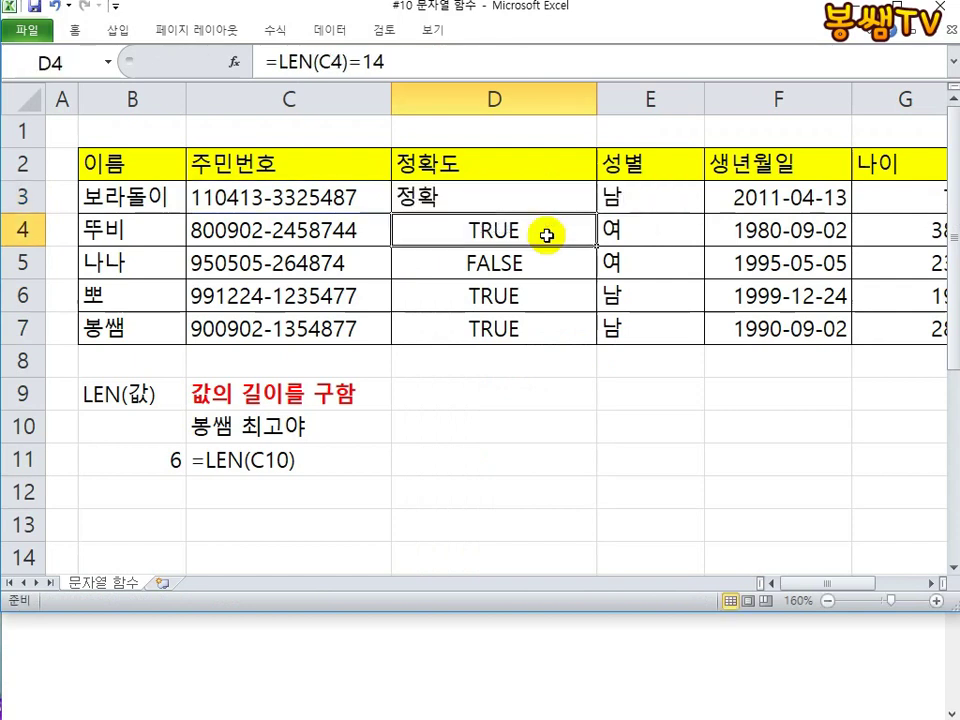
Step: Fill the IF formula from D3 down through D7 and review its LEN(C3) part
left_click(542, 203)
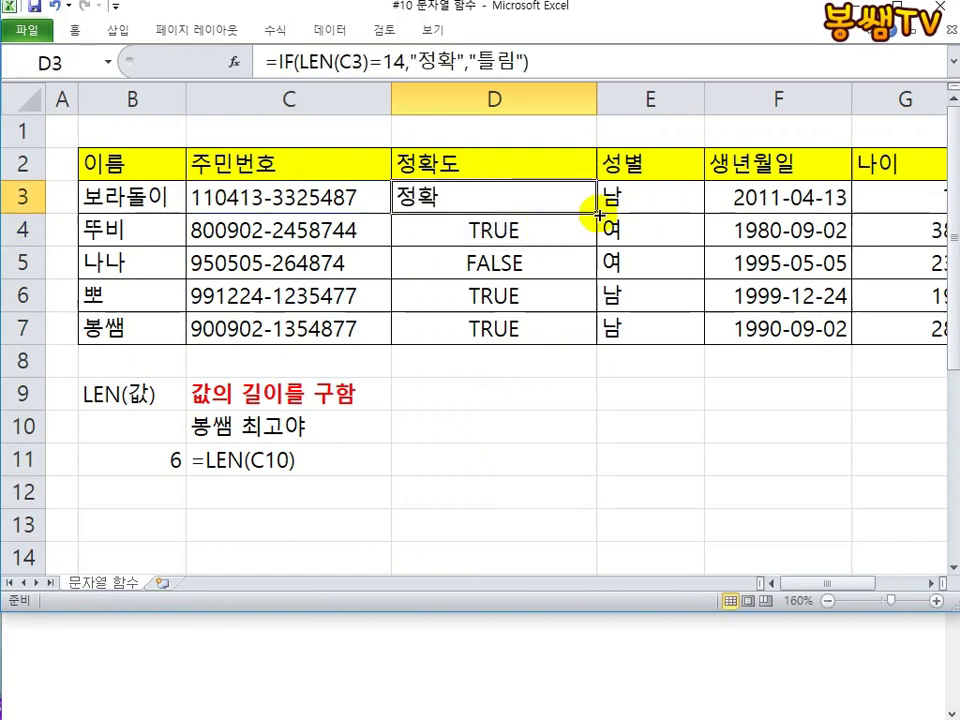
left_click_drag(595, 213, 586, 326)
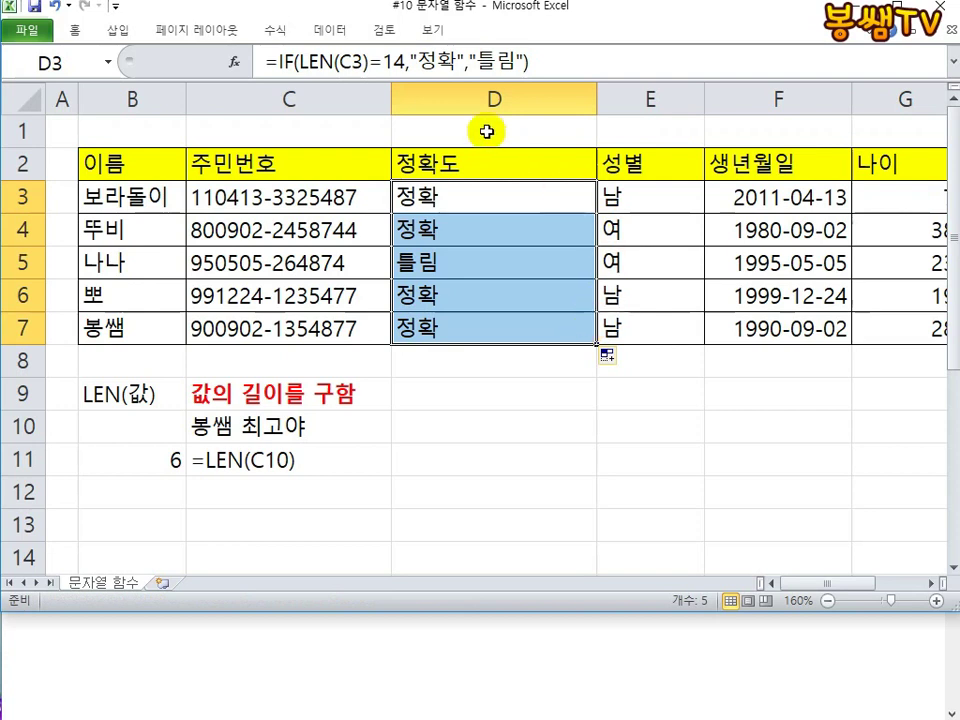
double_click(566, 197)
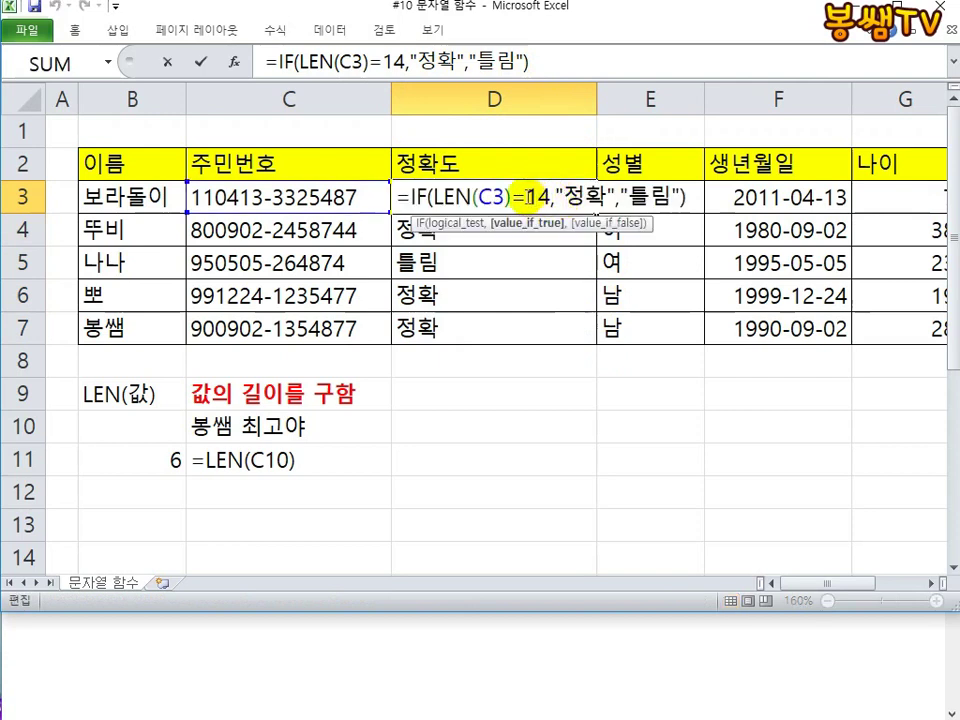
left_click_drag(432, 199, 512, 199)
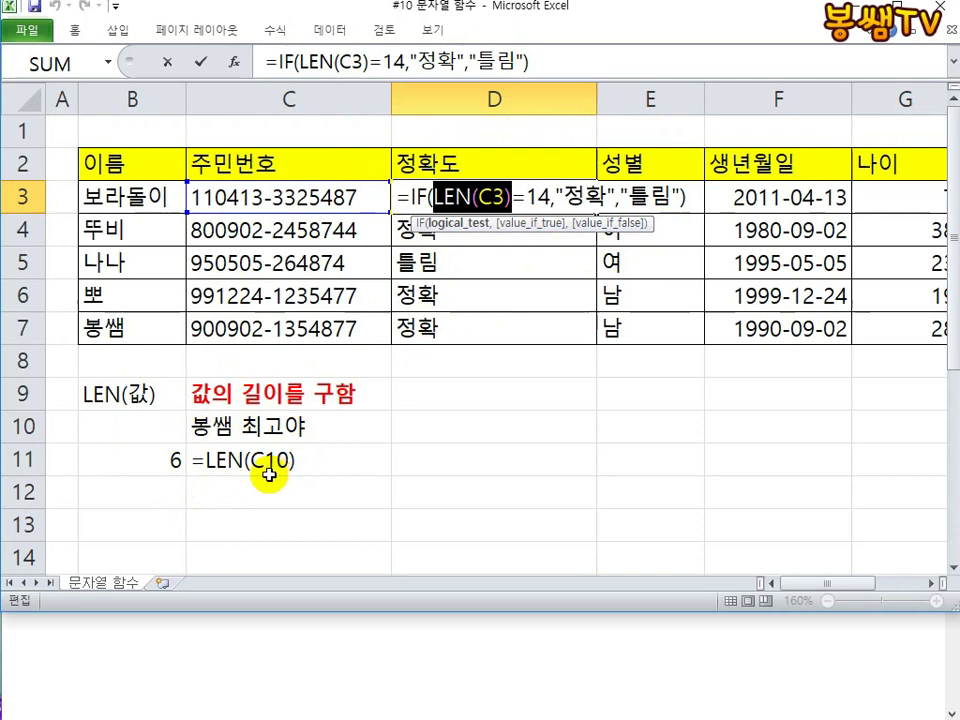
key("ctrl+Return")
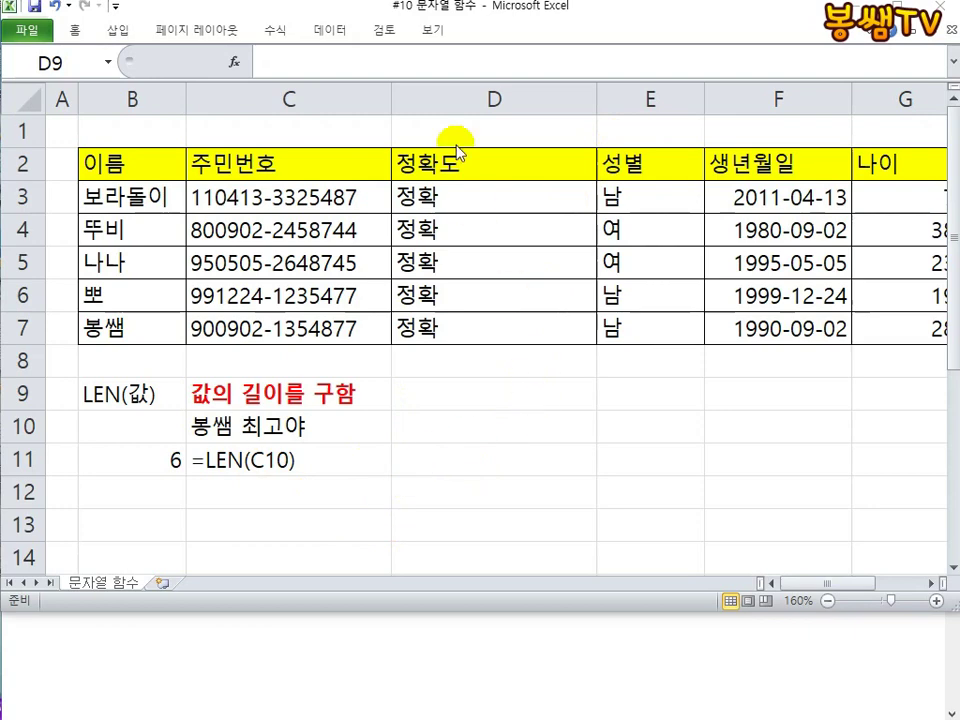
Step: Delete the whole 정확도 column D from the table
left_click(498, 100)
right_click(504, 102)
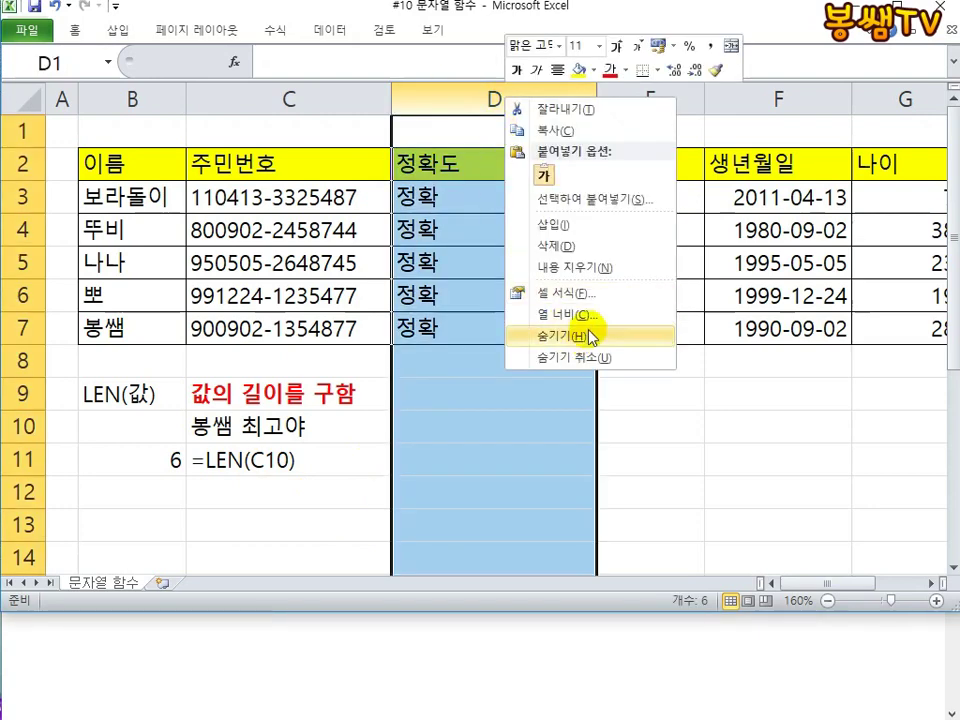
left_click(549, 245)
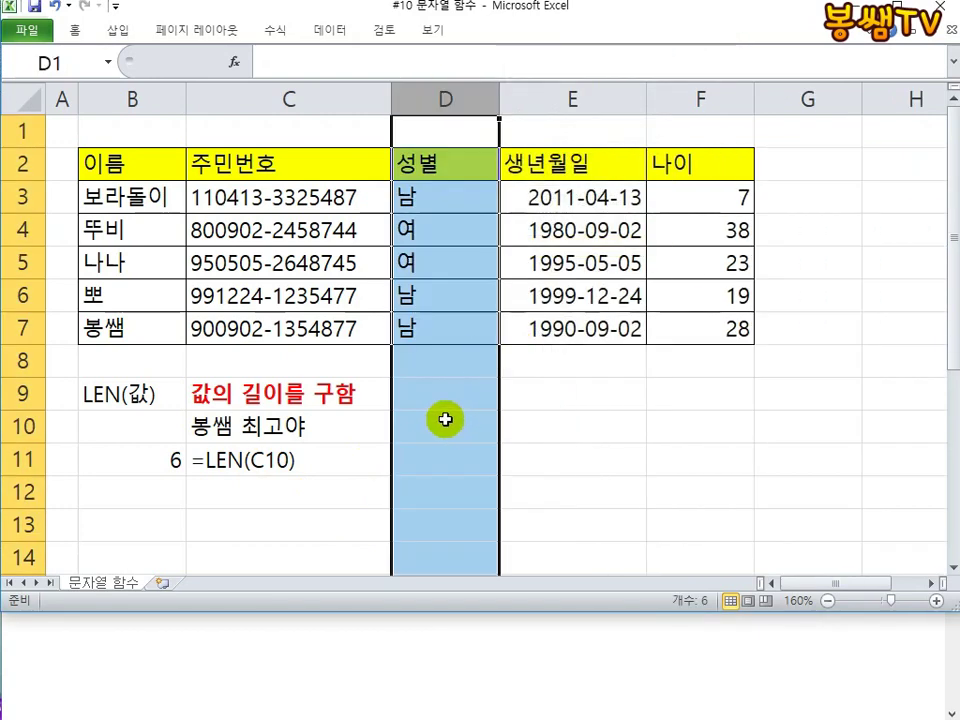
Step: Enter the REPLACE function name with its opening parenthesis as plain text in B12, without an equals sign
left_click(131, 514)
left_click(129, 487)
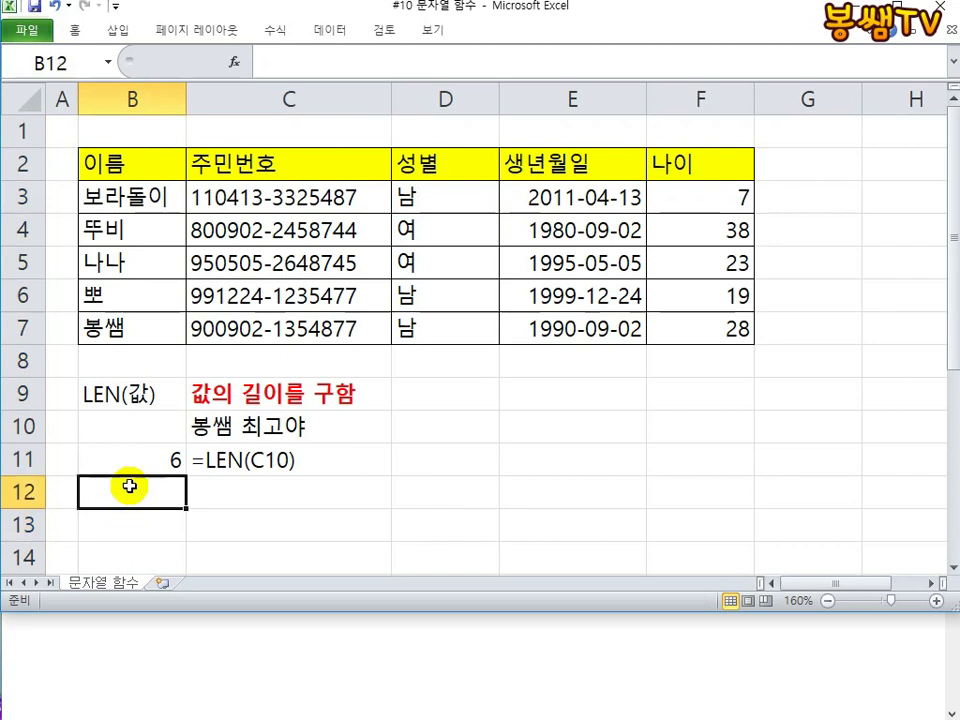
type("=ㄱㄷ")
key("BackSpace")
key("BackSpace")
key("BackSpace")
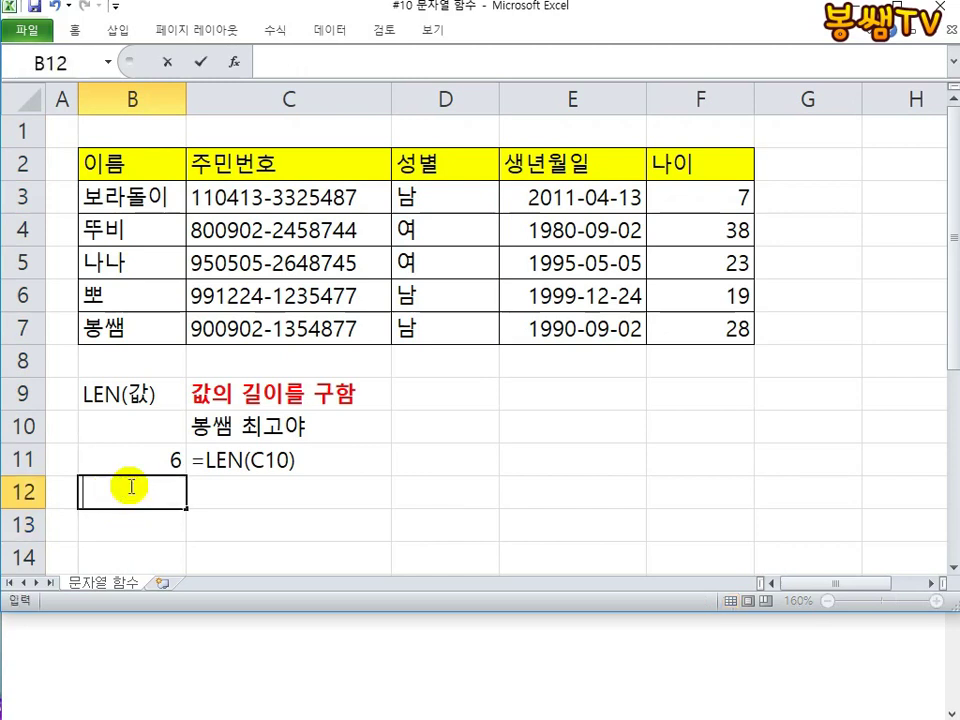
type("=ㄱㄷ")
key("BackSpace")
key("BackSpace")
key("Hangul")
type("RE")
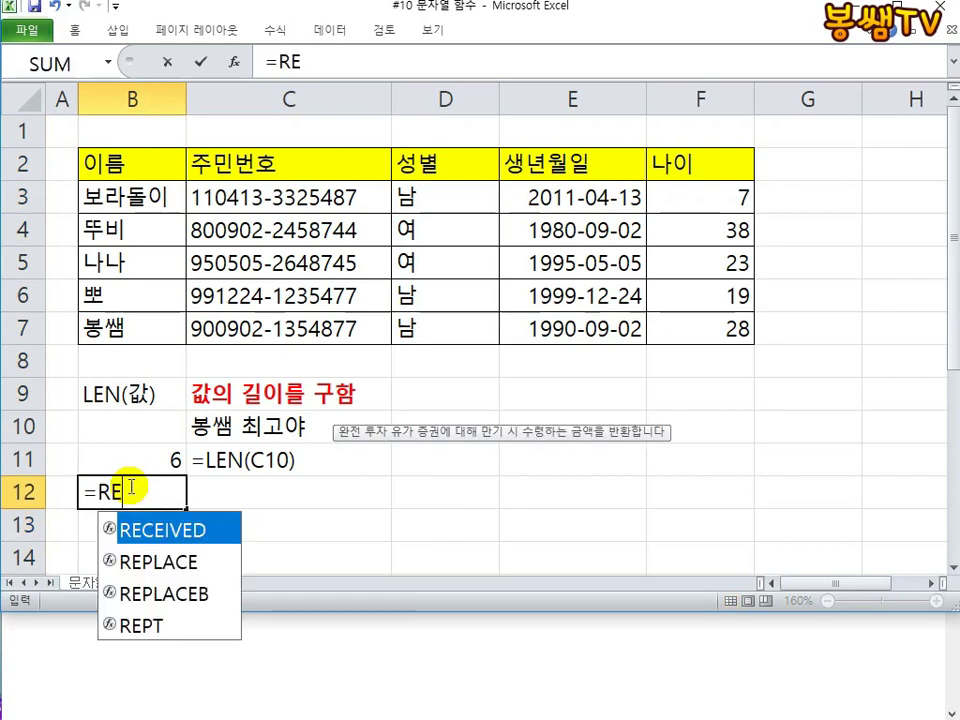
left_click(152, 562)
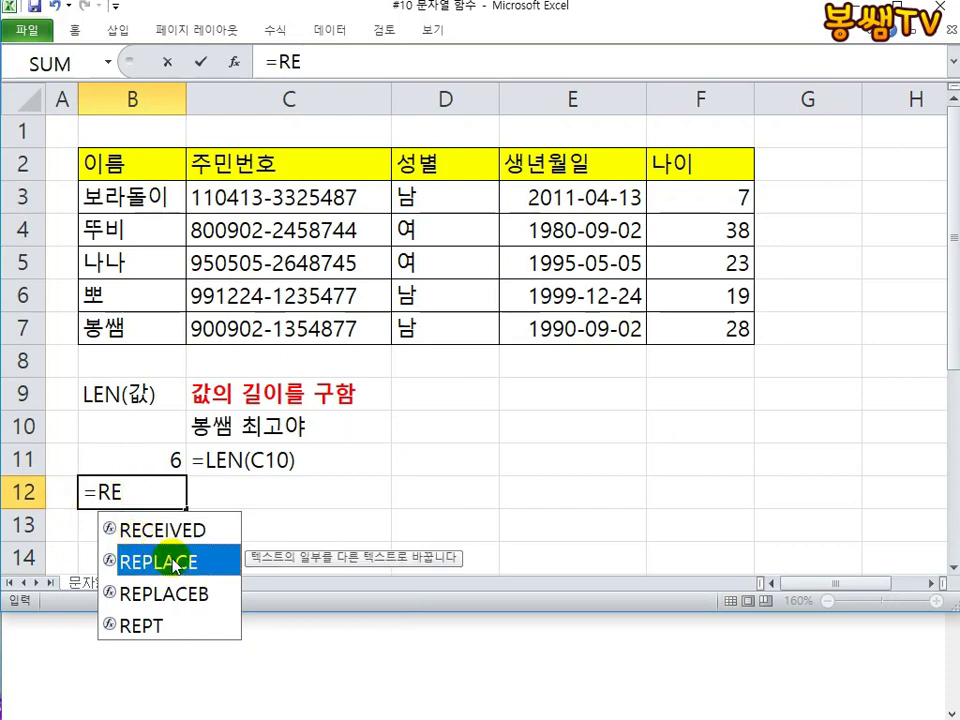
double_click(152, 562)
key("Home")
key("Delete")
key("Return")
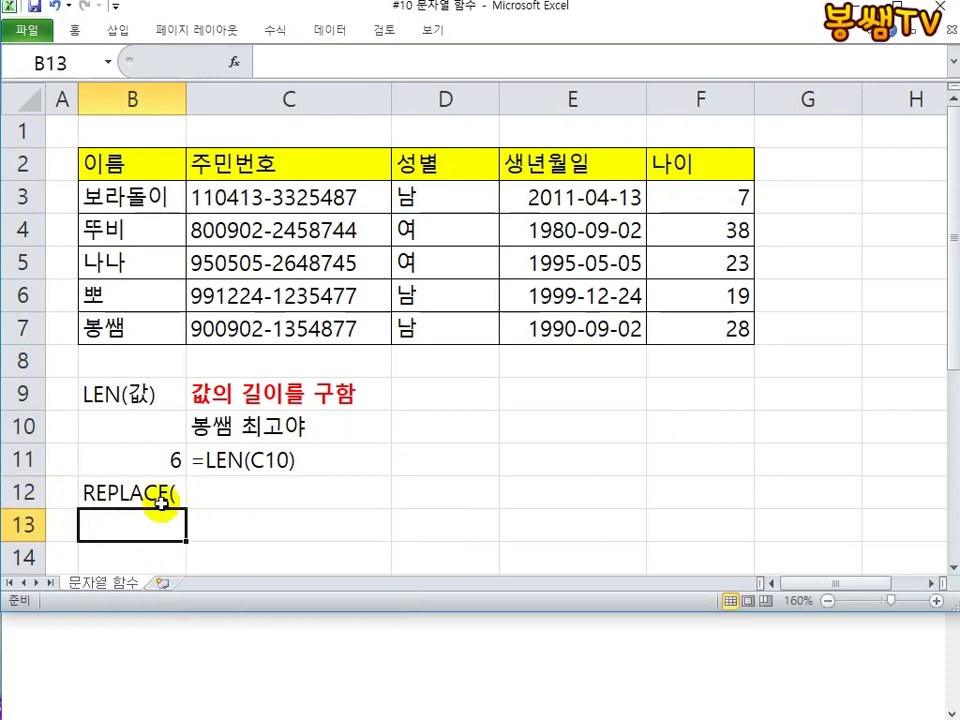
Step: Remove the opening parenthesis from the text in B12 so only REPLACE remains
double_click(168, 492)
key("BackSpace")
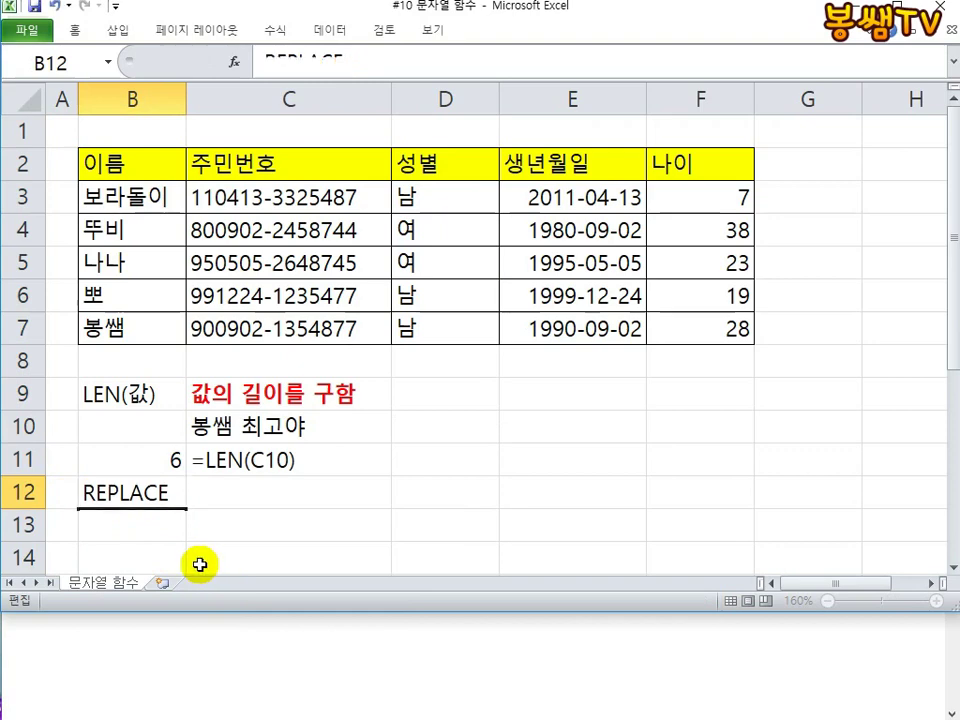
key("Return")
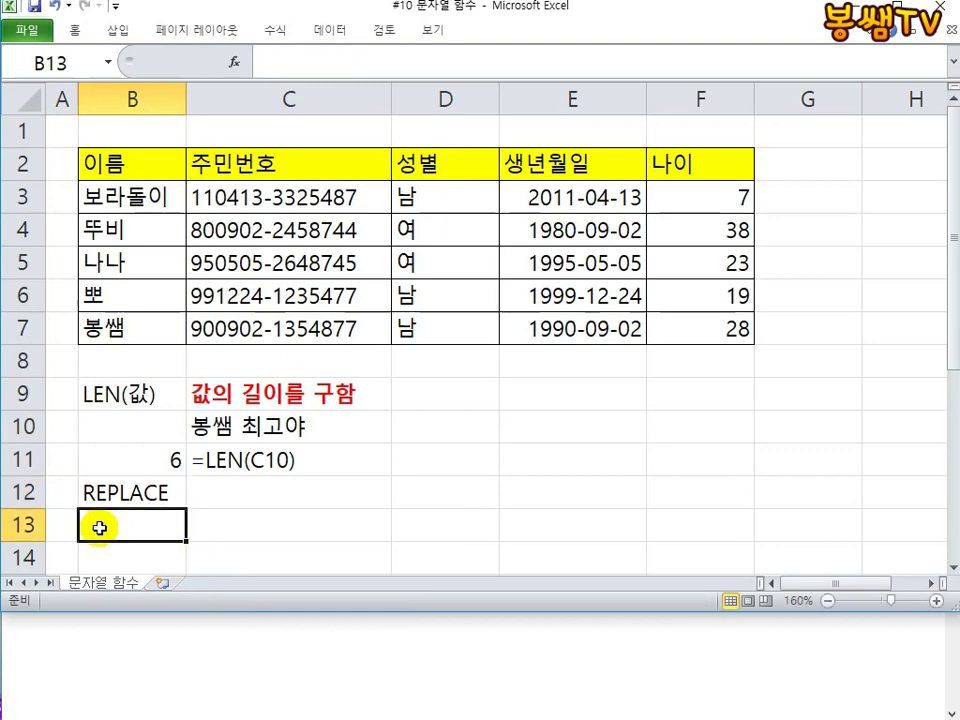
Step: Enter the function name SUBSTITUTE as plain text in B13, without the equals sign and parenthesis
type("=SU")
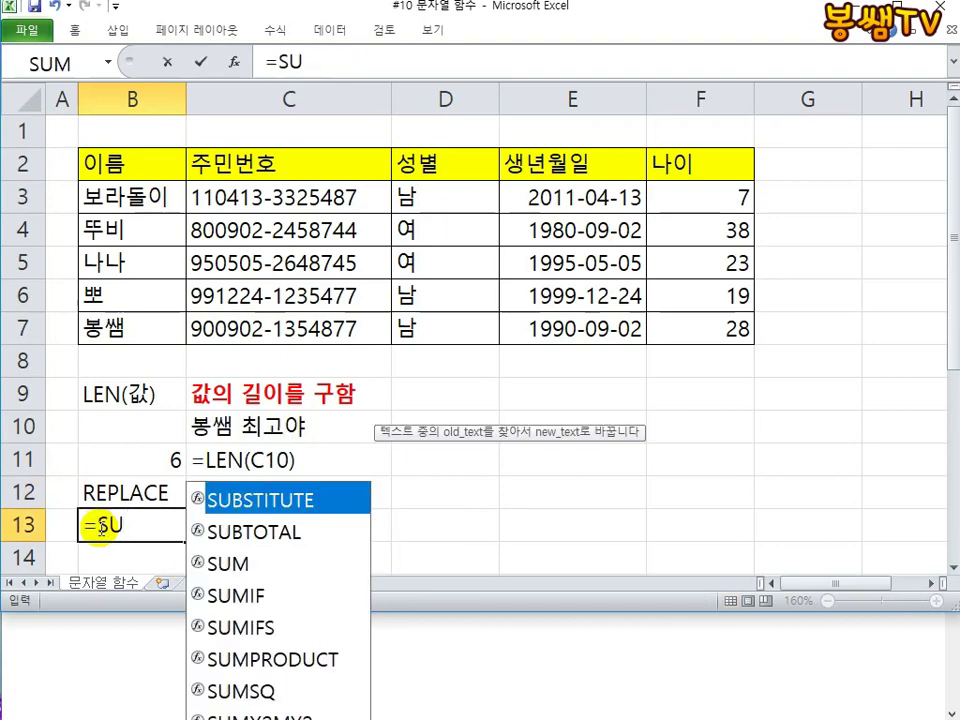
double_click(312, 501)
left_click(97, 526)
key("BackSpace")
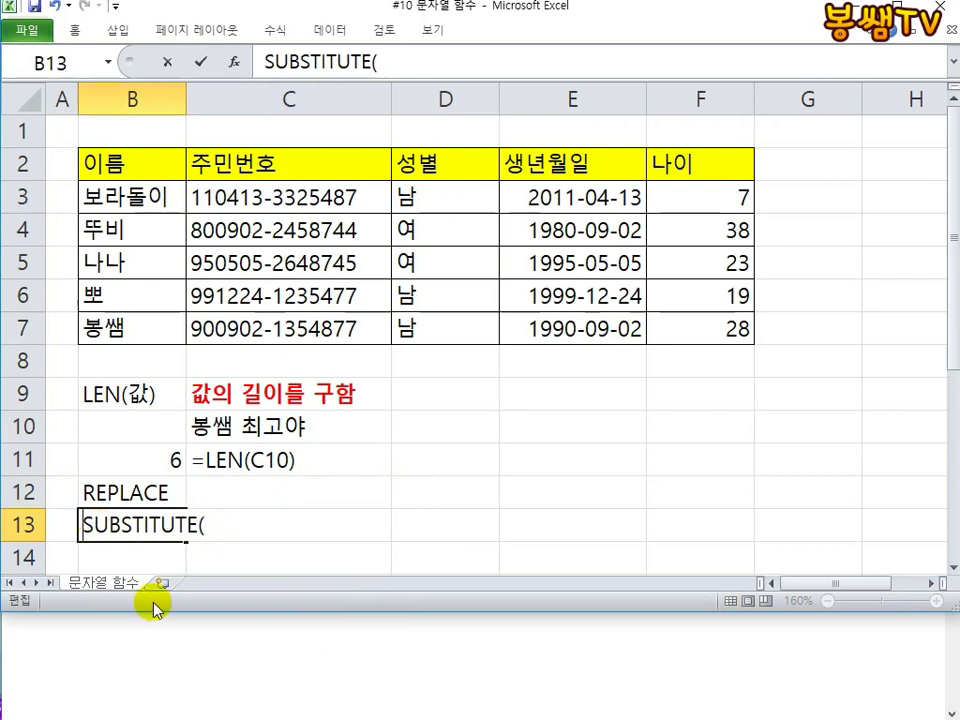
left_click(249, 527)
key("BackSpace")
key("Return")
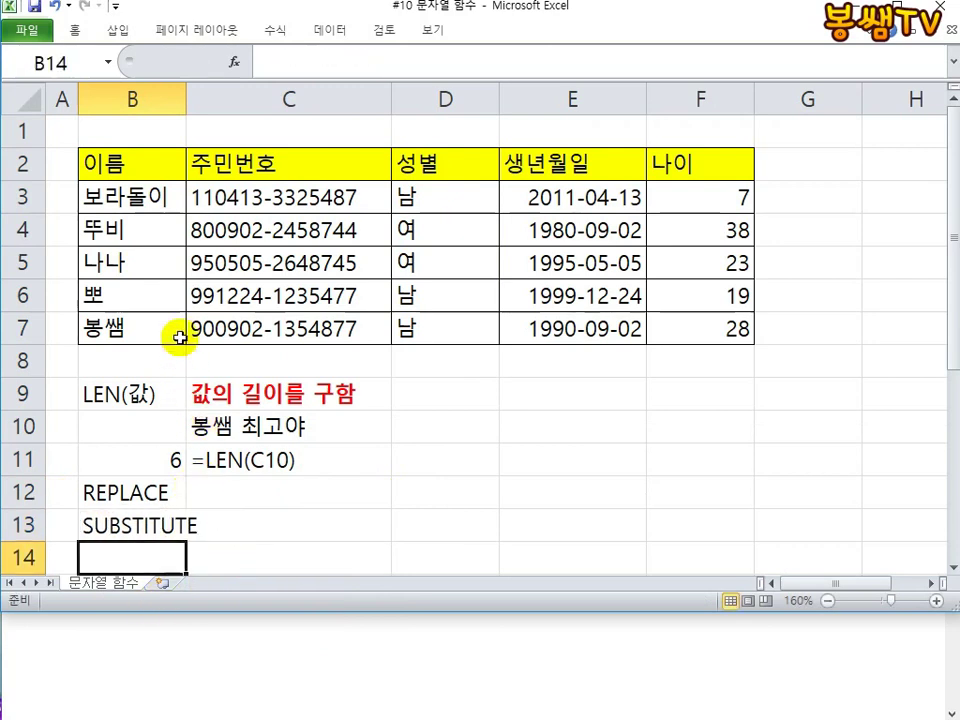
Step: Widen column B so the SUBSTITUTE label fits inside its cell
left_click_drag(189, 99, 223, 99)
left_click(263, 499)
left_click(171, 505)
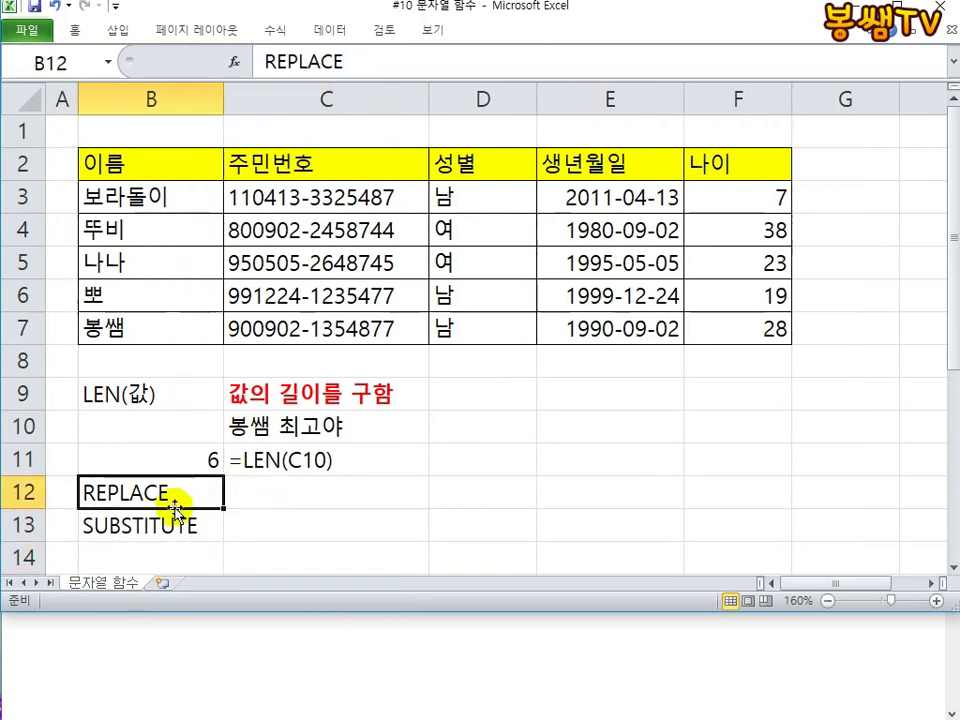
left_click(176, 521)
left_click(171, 505)
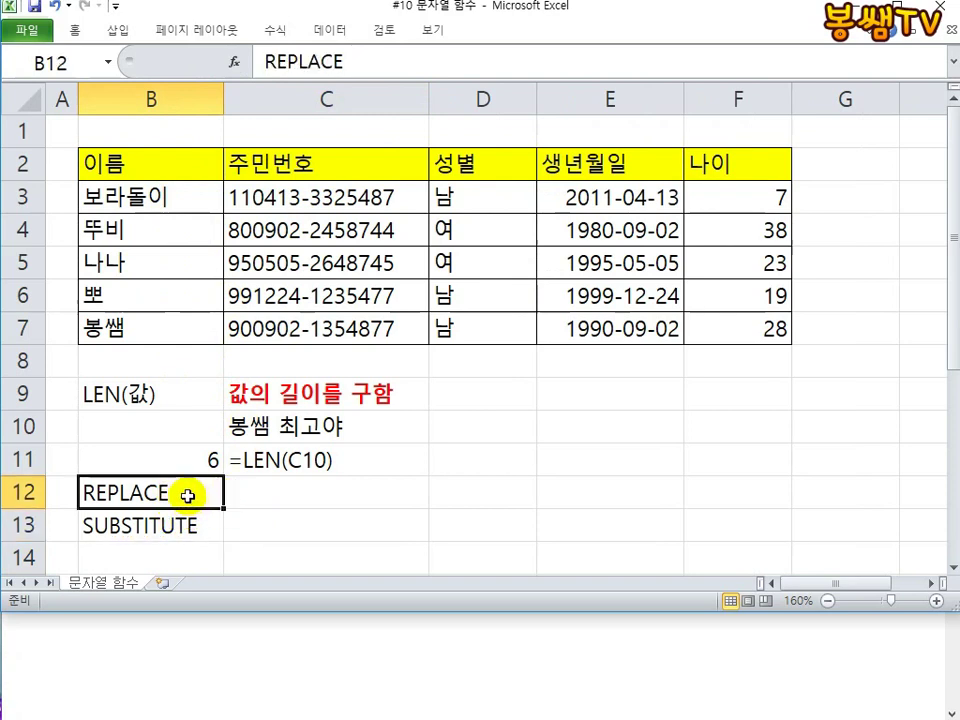
Step: Extend the label in B12 with its arguments so it reads REPLACE(값,시작위치,글자수,치환값)
double_click(190, 499)
type("(")
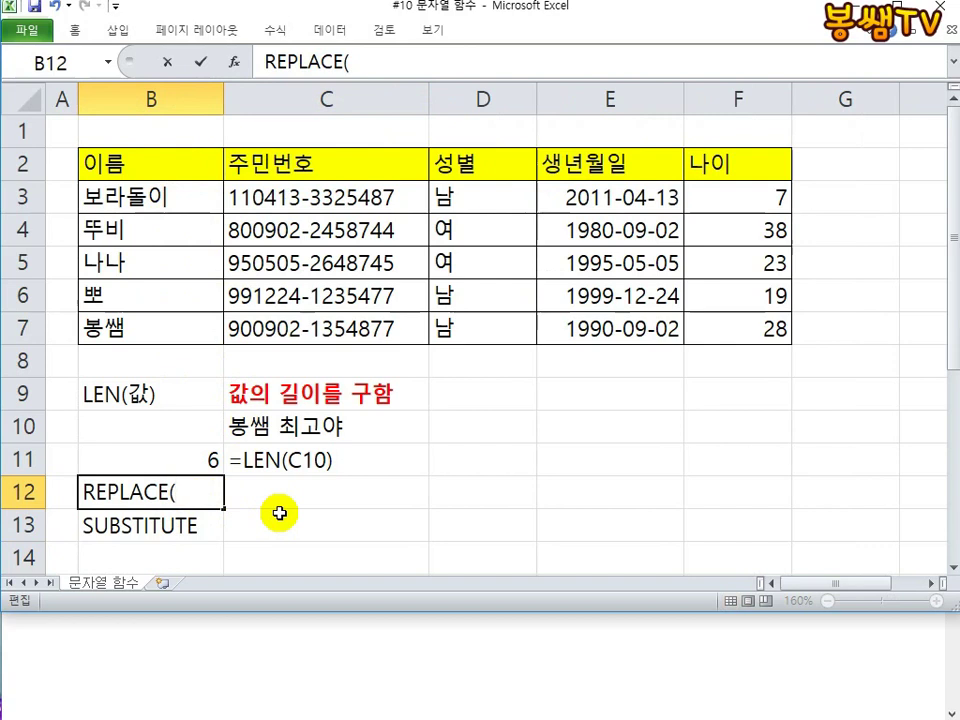
type("값,시작")
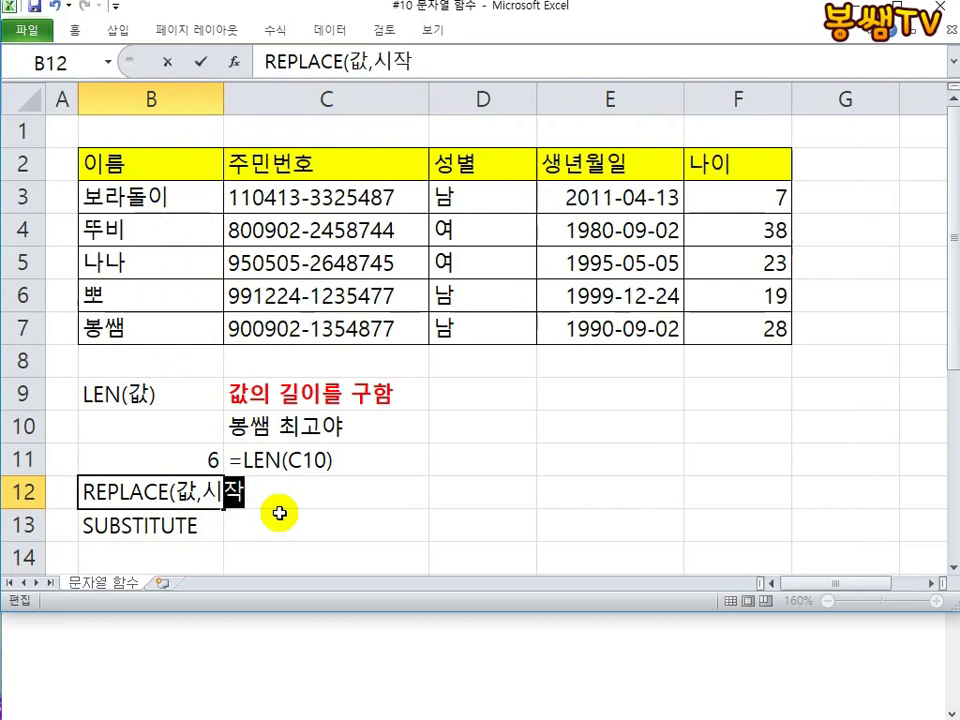
type("위치,")
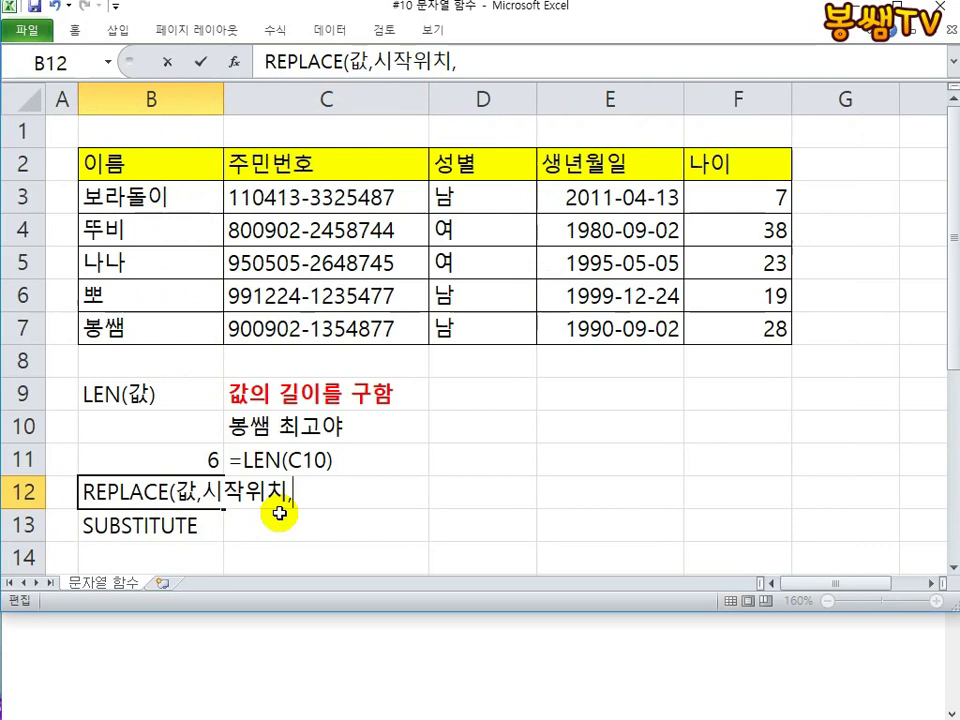
type("글자수,")
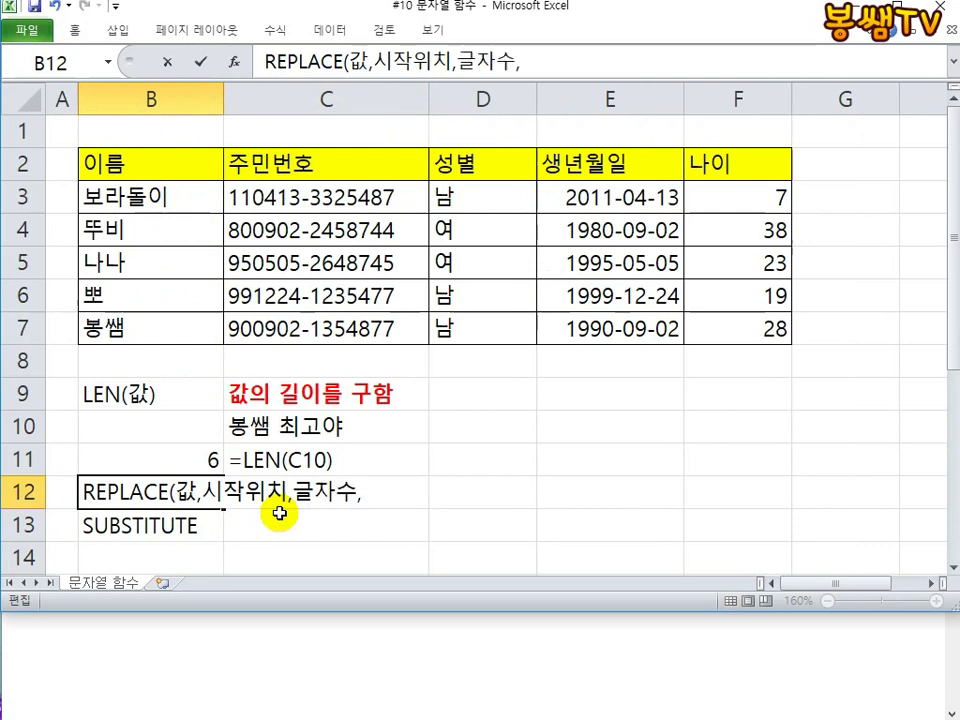
type("치환값")
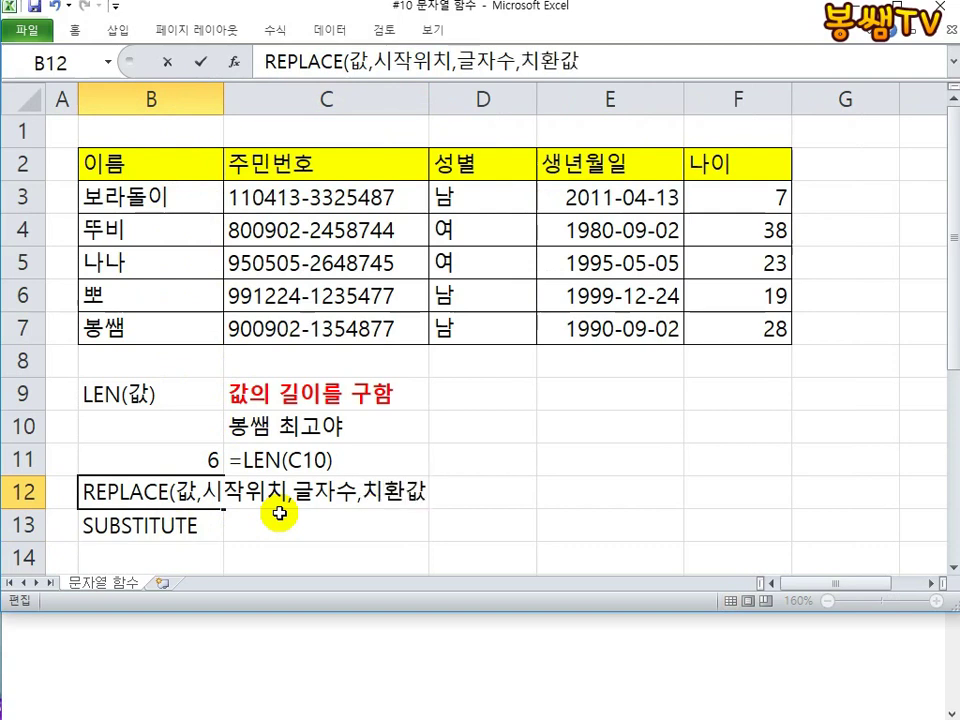
type(")")
key("Return")
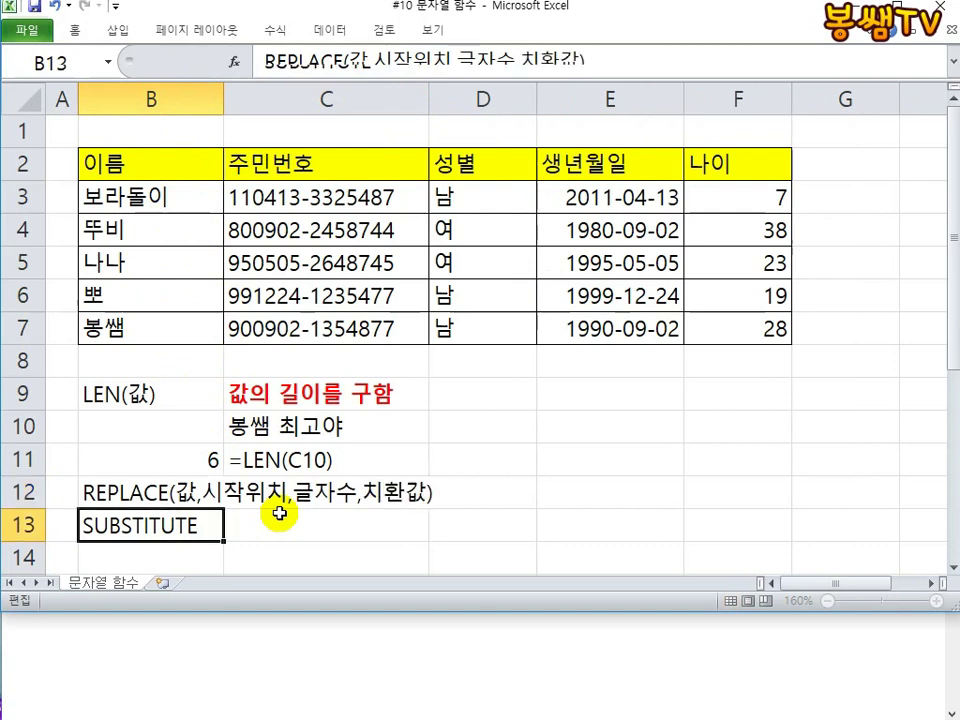
Step: Extend the label in B13 with its arguments so it reads SUBSTITUTE(값,찾는값,치환값)
double_click(199, 522)
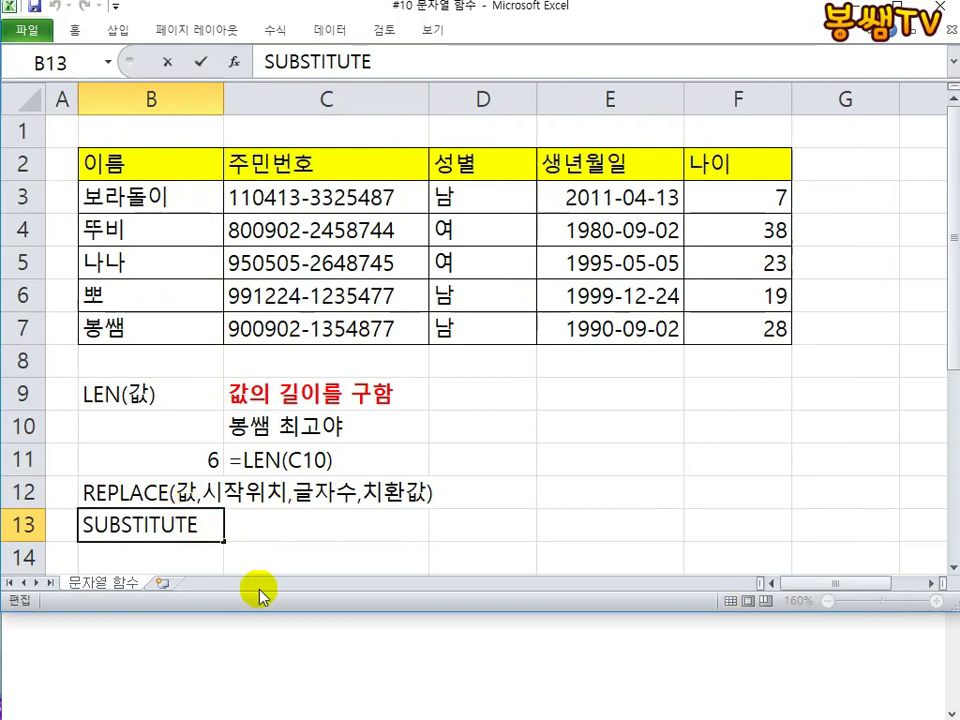
type("(값,")
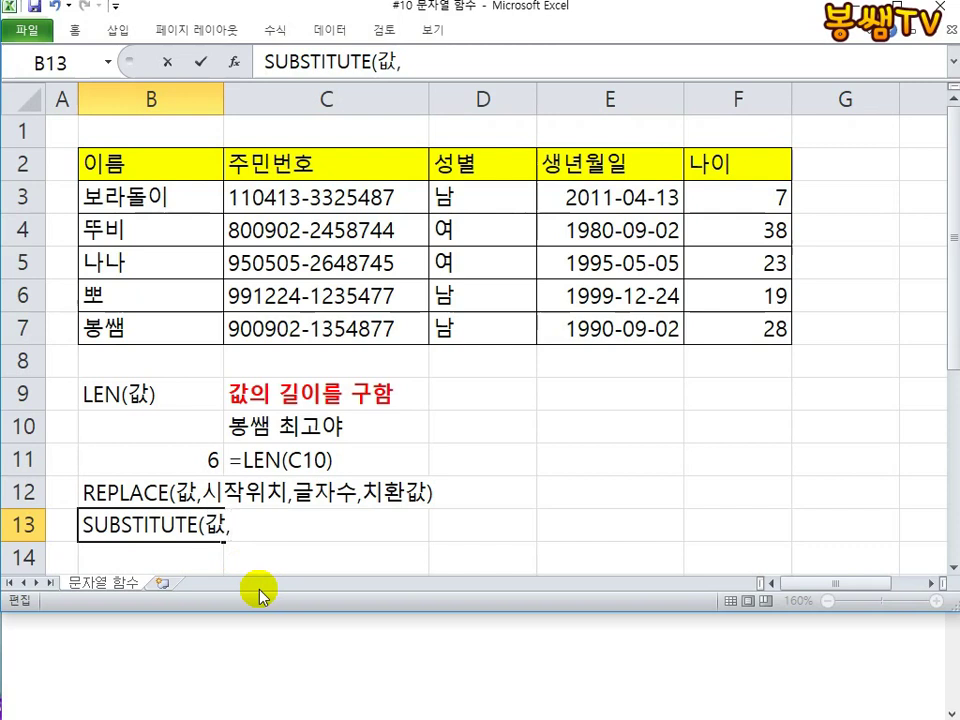
type("찾값")
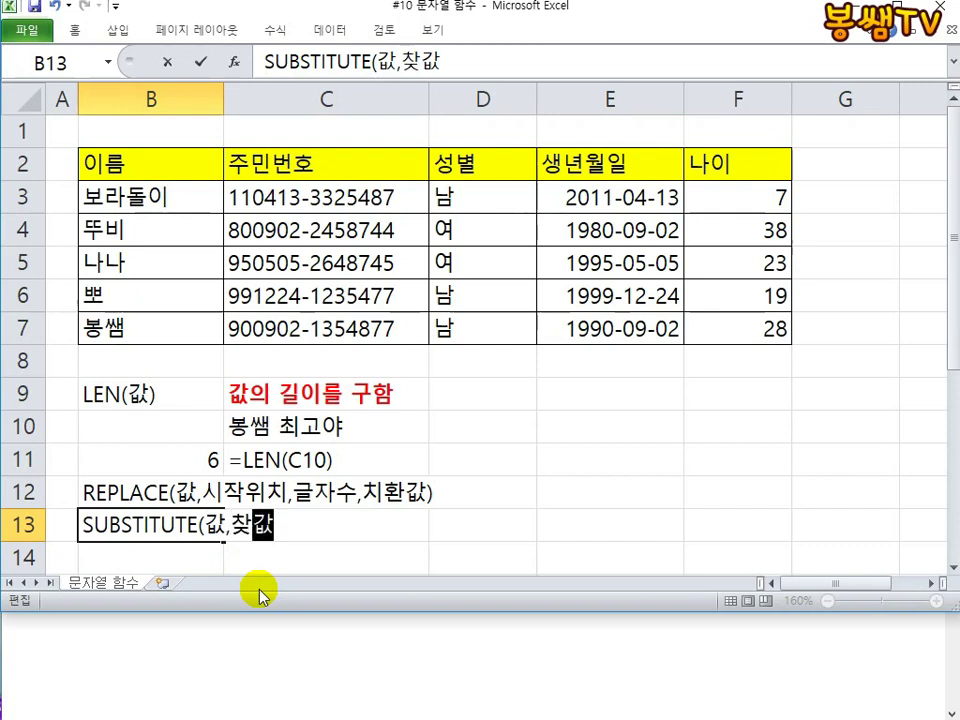
type("는")
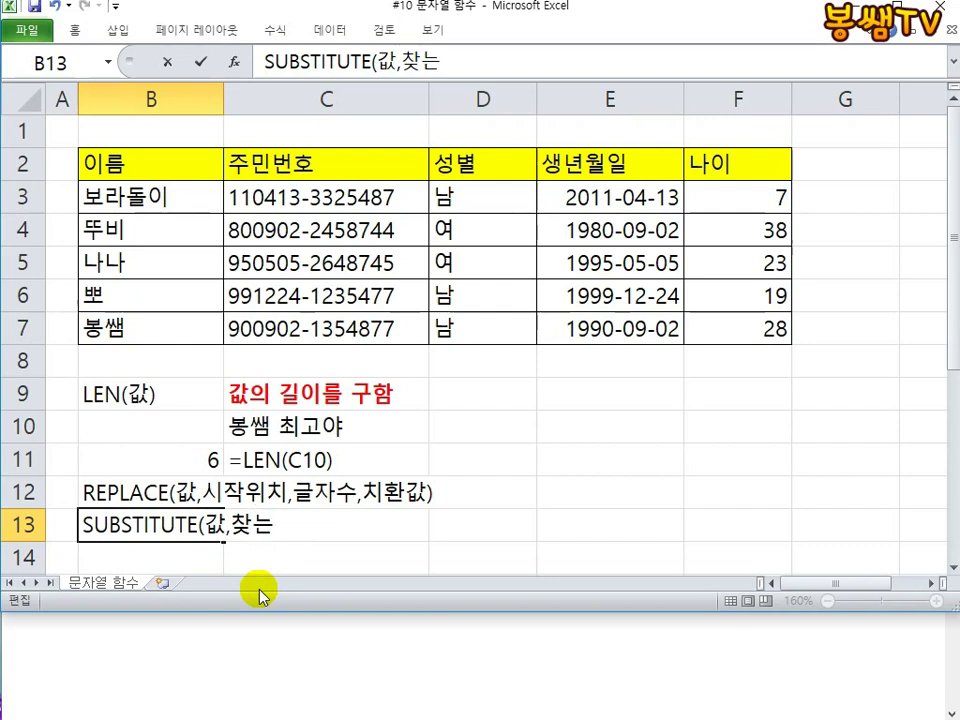
type("값,")
type("치환갑")
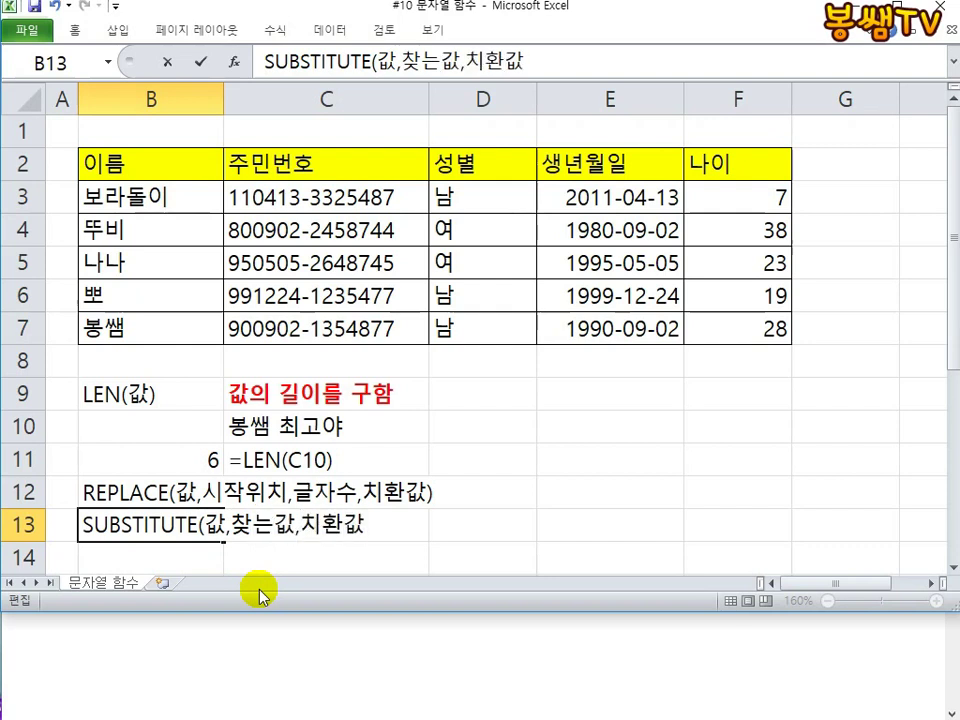
type(")")
key("Return")
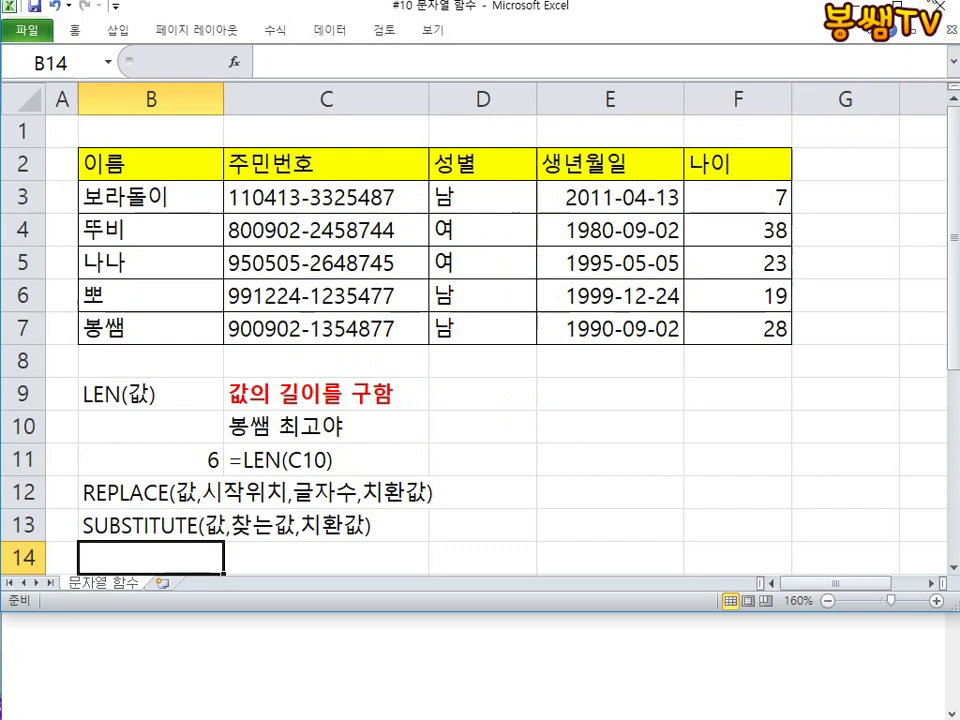
left_click_drag(229, 213, 377, 212)
left_click_drag(229, 246, 375, 246)
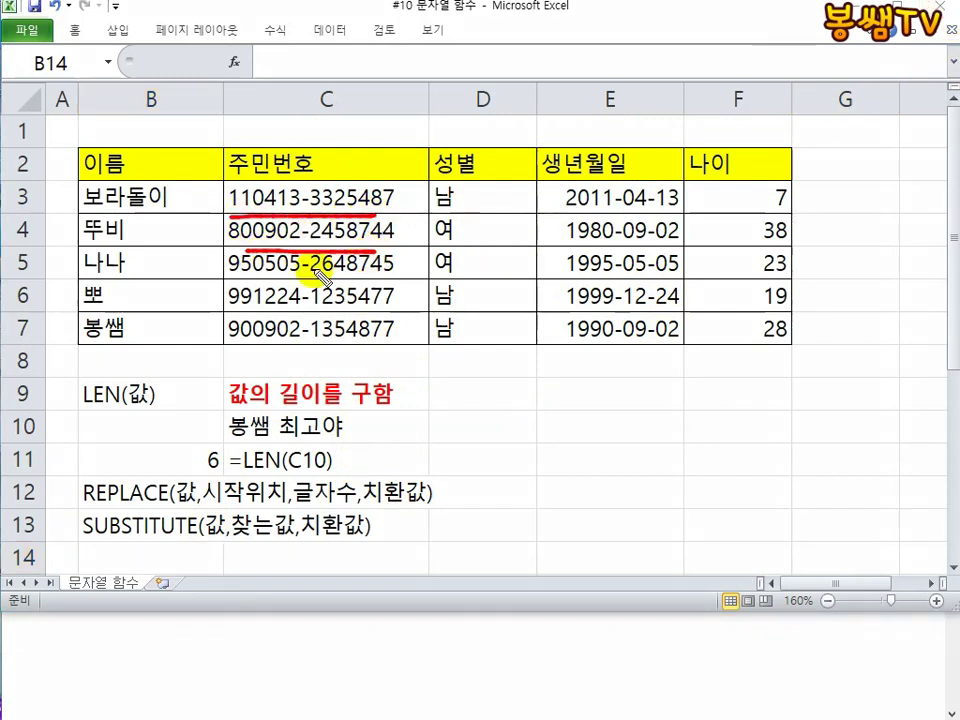
left_click_drag(229, 279, 392, 279)
left_click_drag(229, 307, 335, 304)
left_click_drag(229, 338, 384, 336)
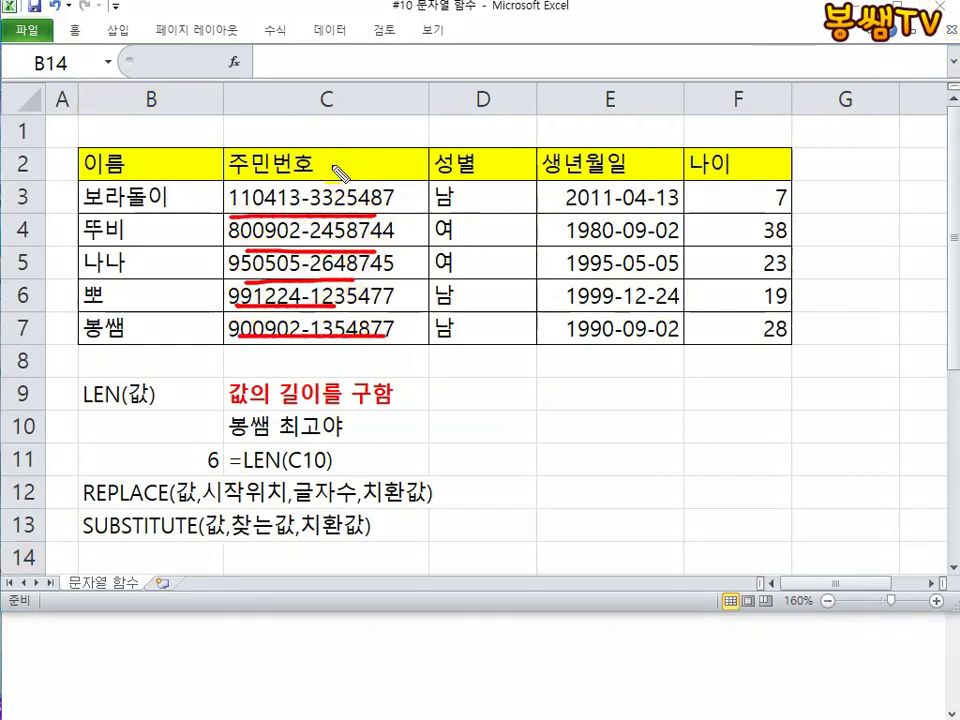
left_click_drag(323, 170, 323, 332)
mouse_move(337, 200)
left_mouse_down()
mouse_move(403, 347)
mouse_move(408, 175)
left_mouse_up()
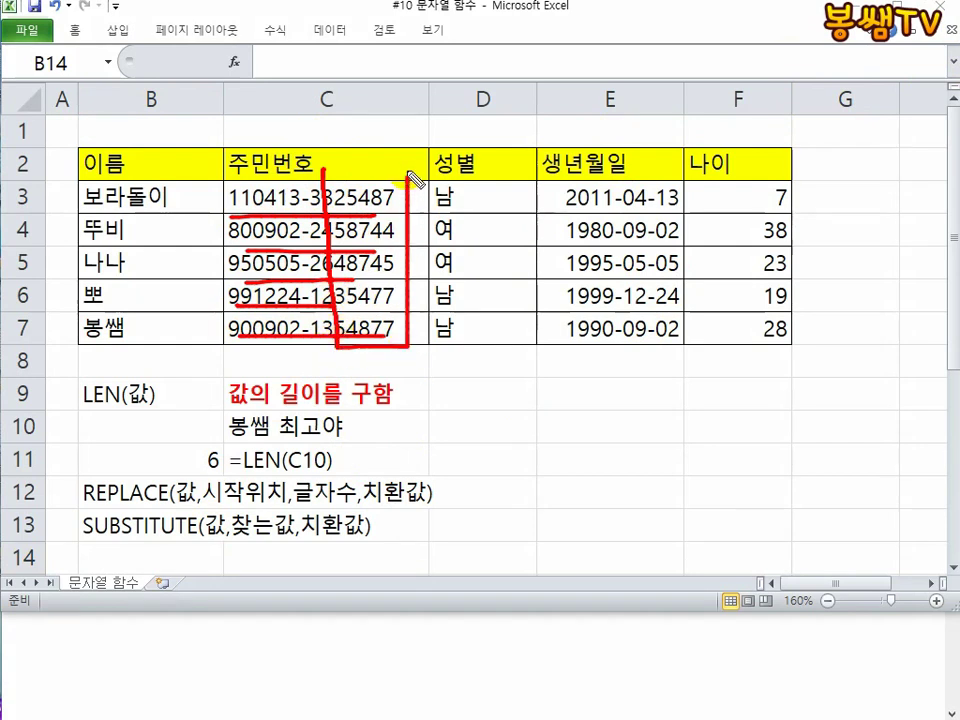
left_click_drag(338, 170, 403, 169)
left_click_drag(338, 212, 403, 176)
left_click_drag(340, 246, 400, 208)
left_click_drag(345, 278, 400, 240)
left_click_drag(365, 302, 398, 268)
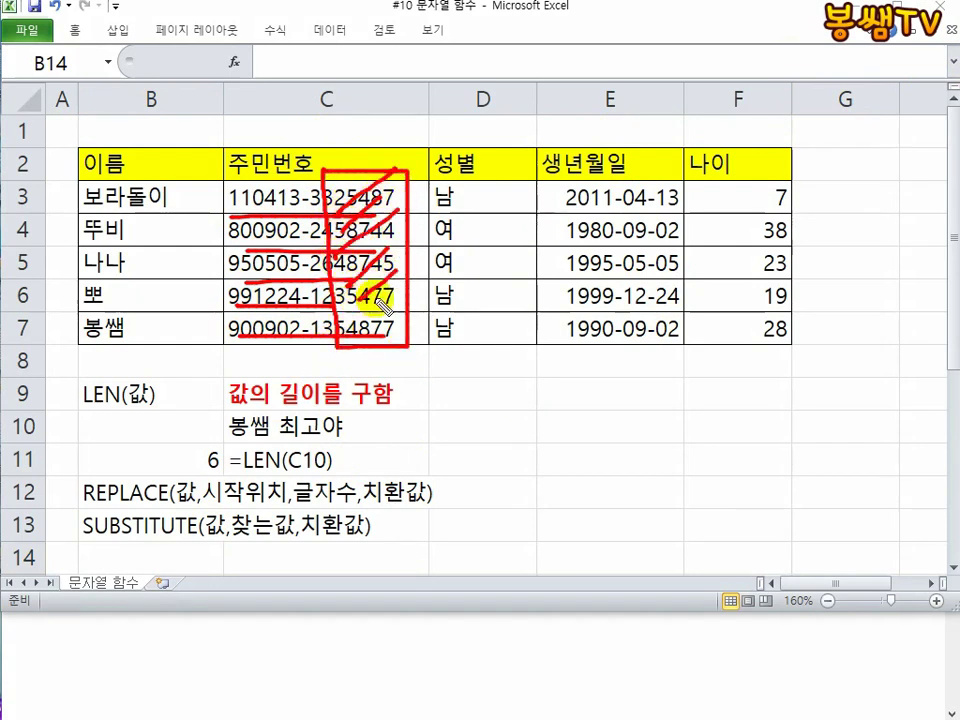
left_click_drag(342, 322, 398, 292)
left_click_drag(345, 345, 390, 318)
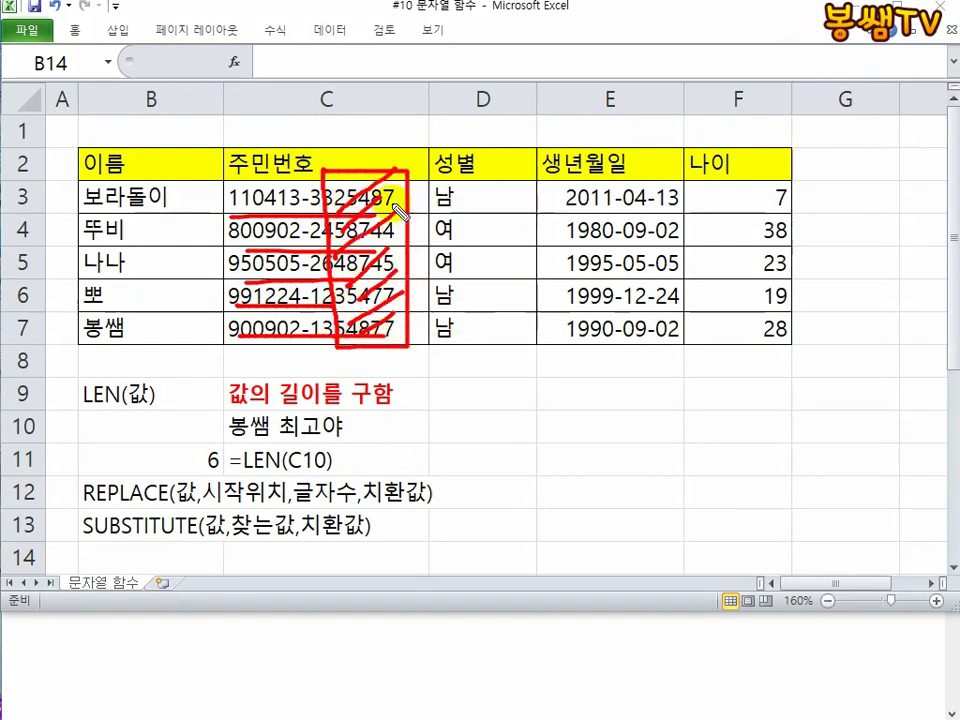
key("Escape")
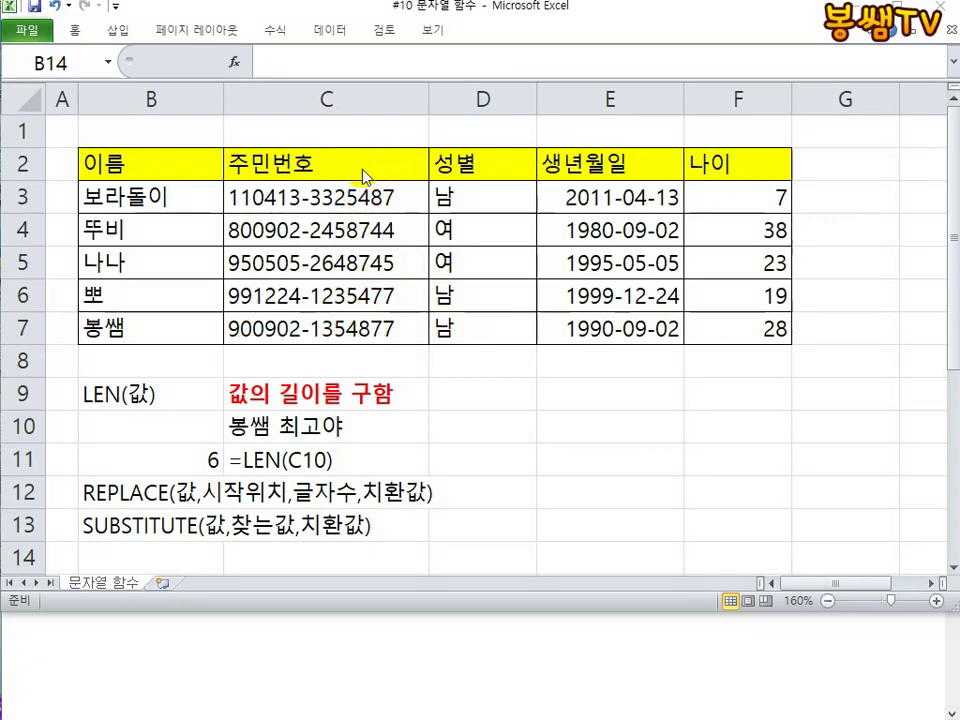
Step: Insert a new column before the 성별 column and give it the header 보호 주민 in D2
right_click(492, 104)
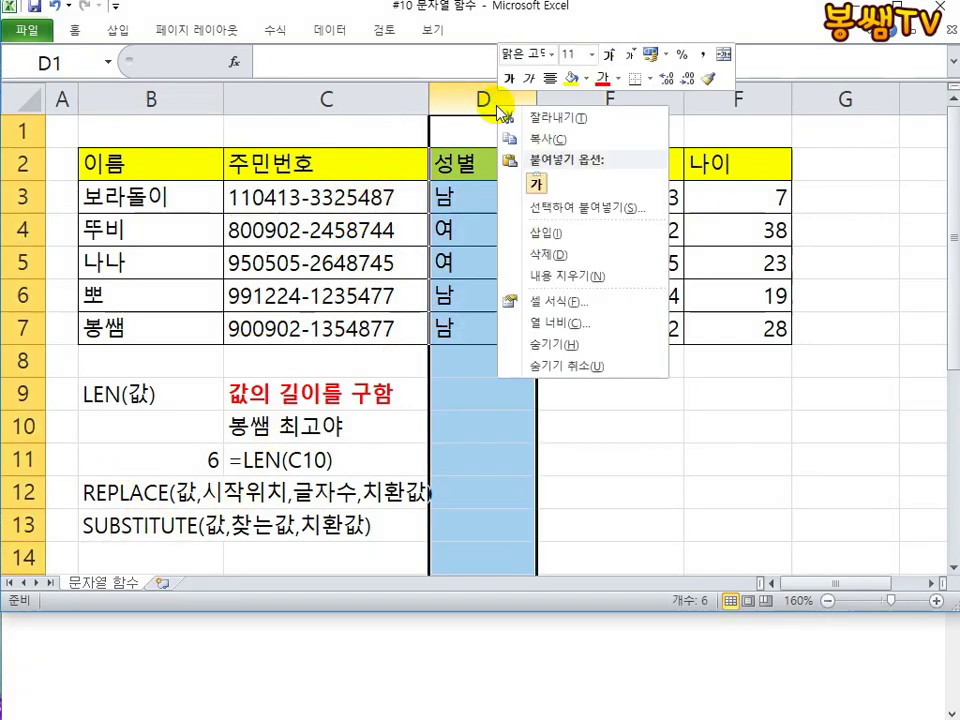
left_click(558, 236)
left_click(475, 174)
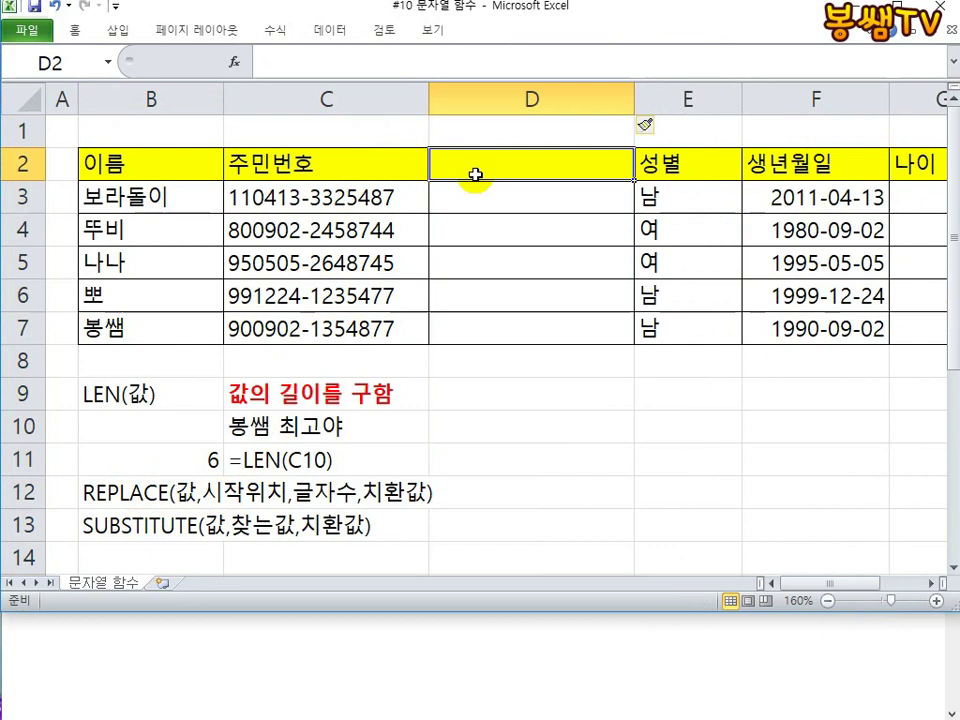
type("보호 ㅈ")
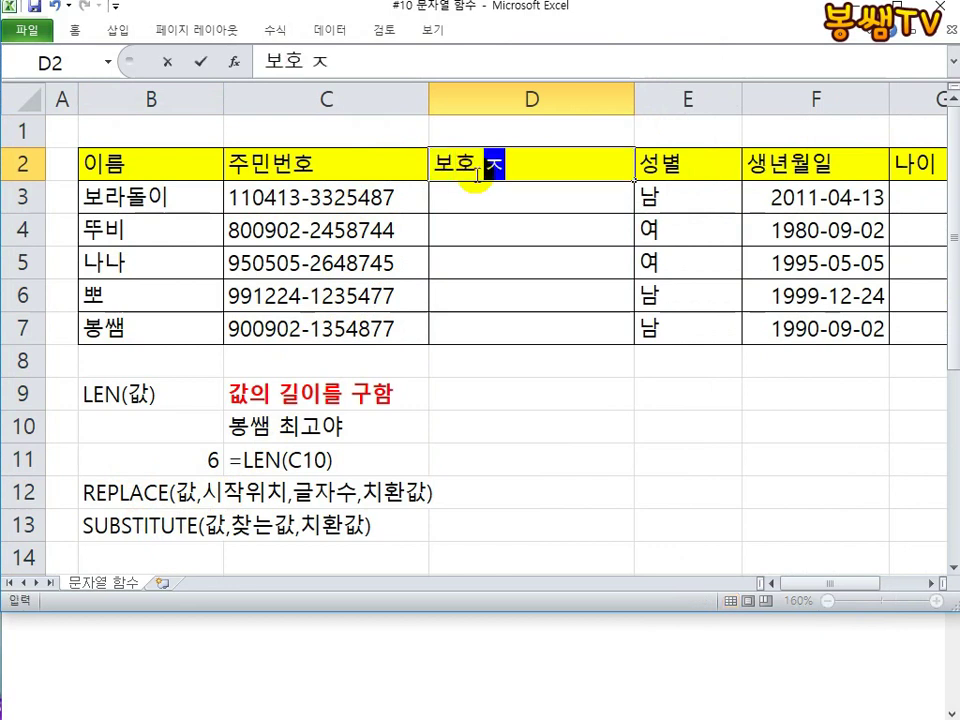
type("주민")
key("Return")
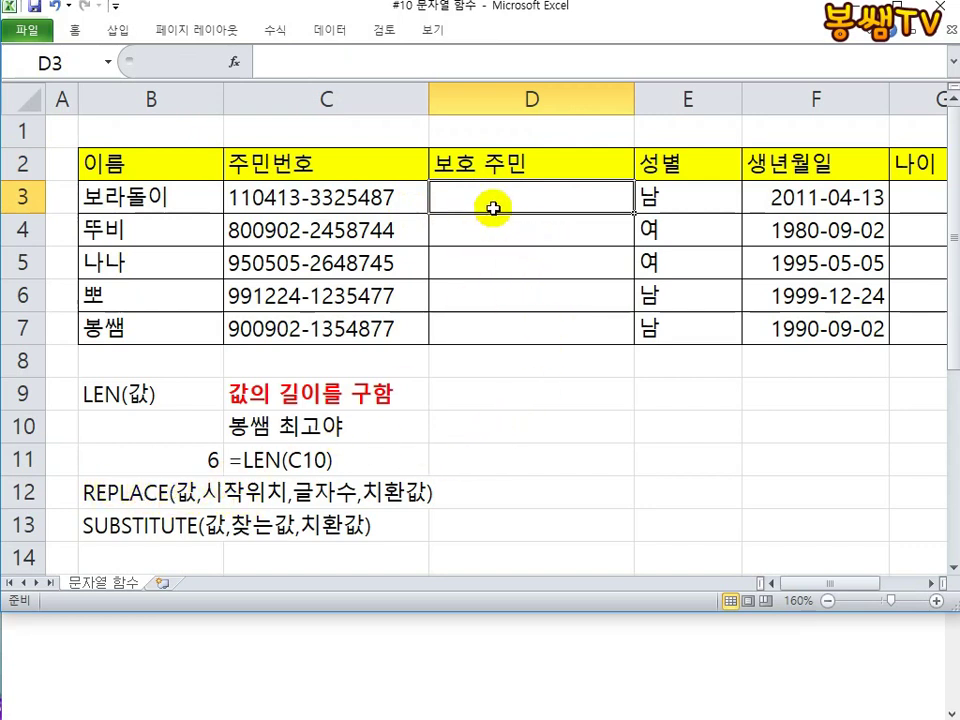
Step: Begin a REPLACE formula in D3 that takes C3 as the text and 9 as the start position
type("=RE")
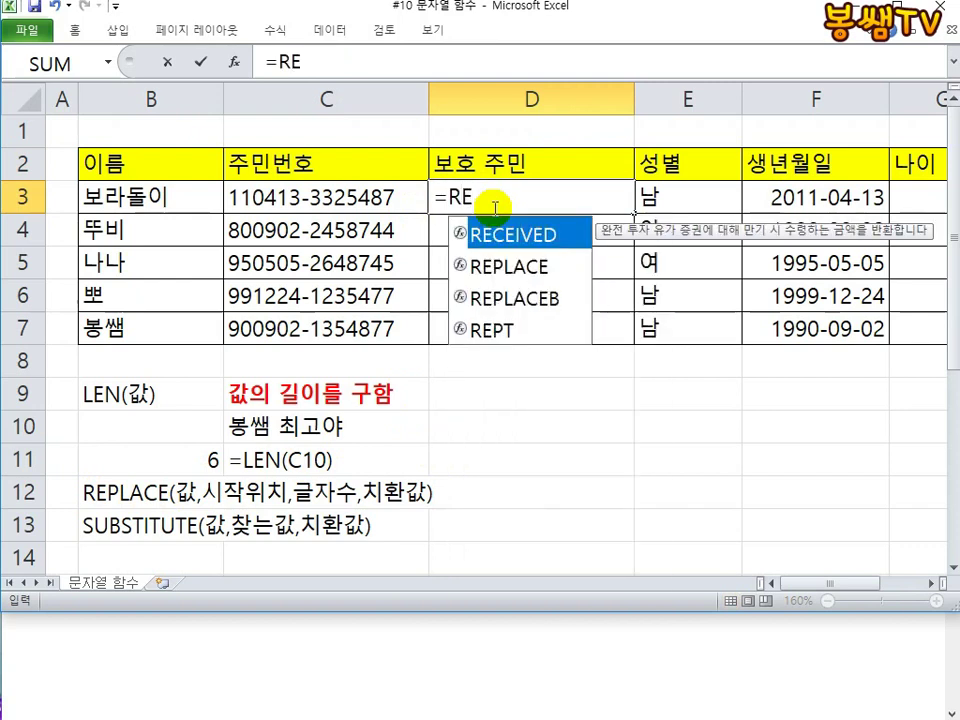
double_click(521, 263)
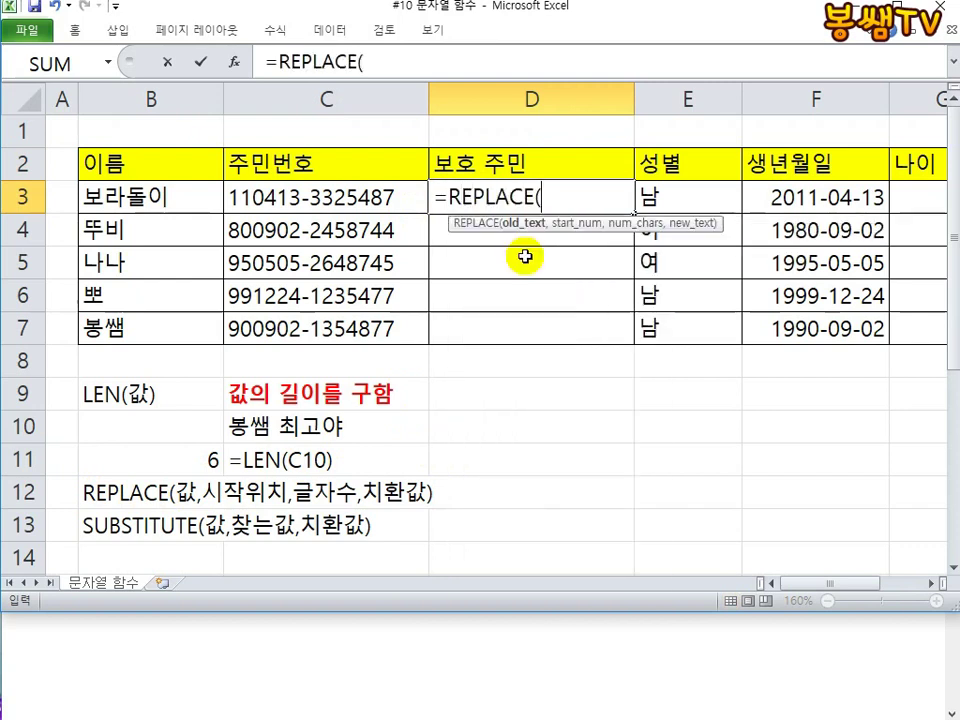
left_click(268, 199)
type(",")
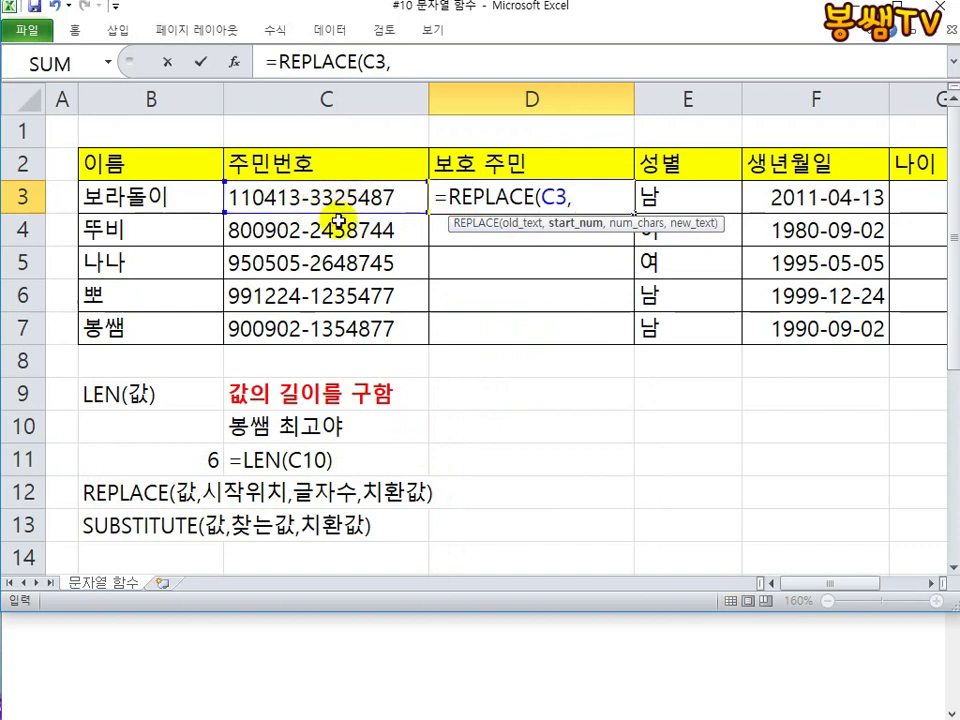
type("9,")
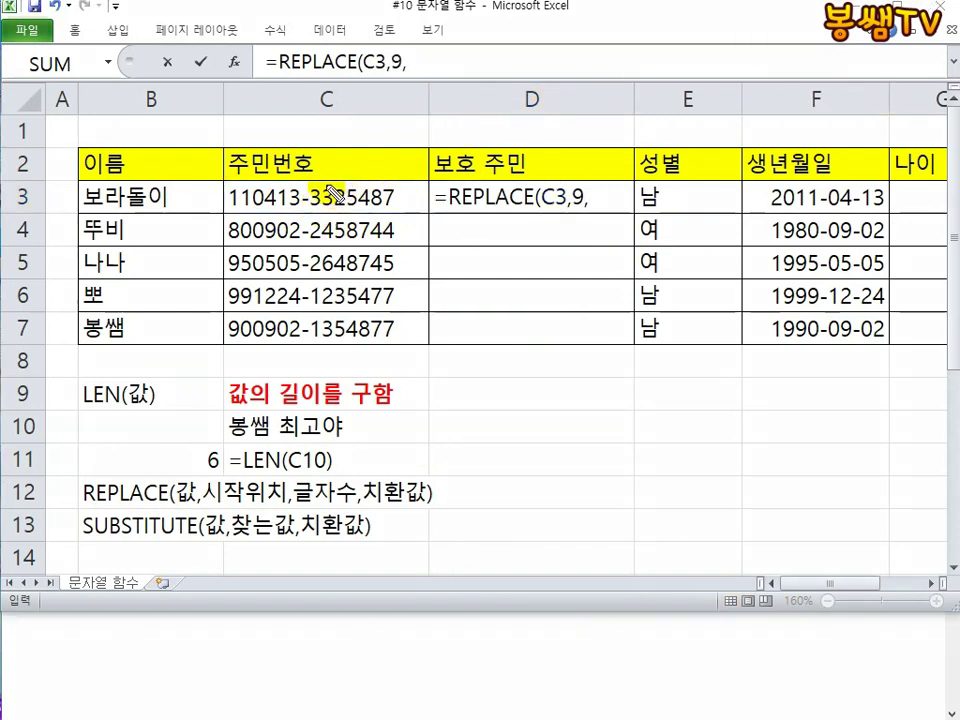
left_click_drag(327, 185, 327, 125)
mouse_move(313, 73)
left_mouse_down()
mouse_move(335, 78)
mouse_move(318, 102)
left_mouse_up()
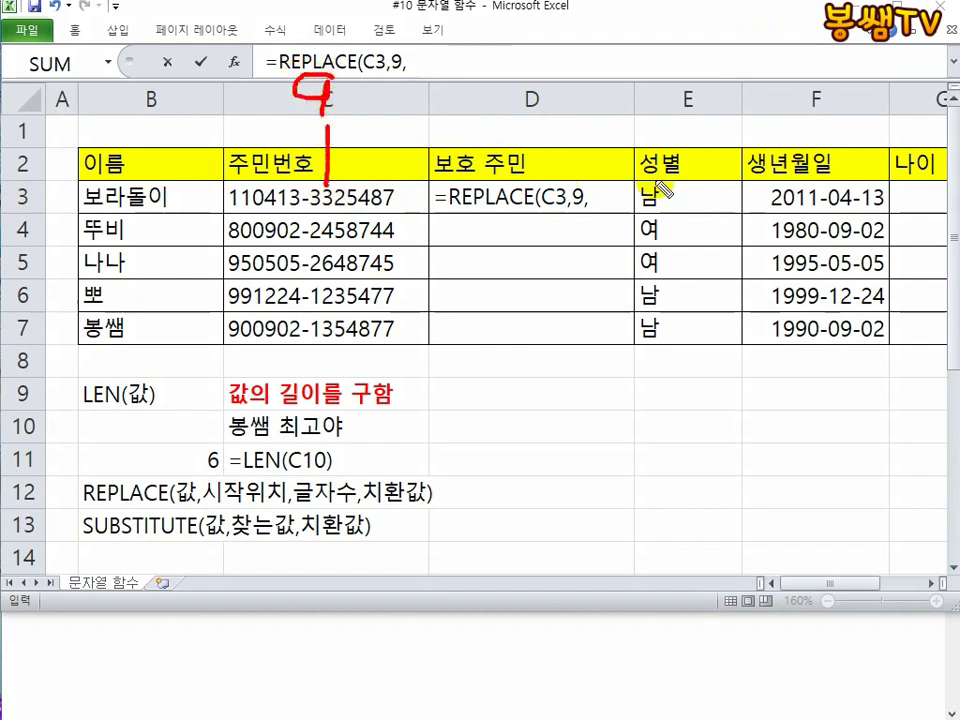
mouse_move(312, 213)
left_mouse_down()
mouse_move(388, 206)
mouse_move(410, 228)
left_mouse_up()
key("Escape")
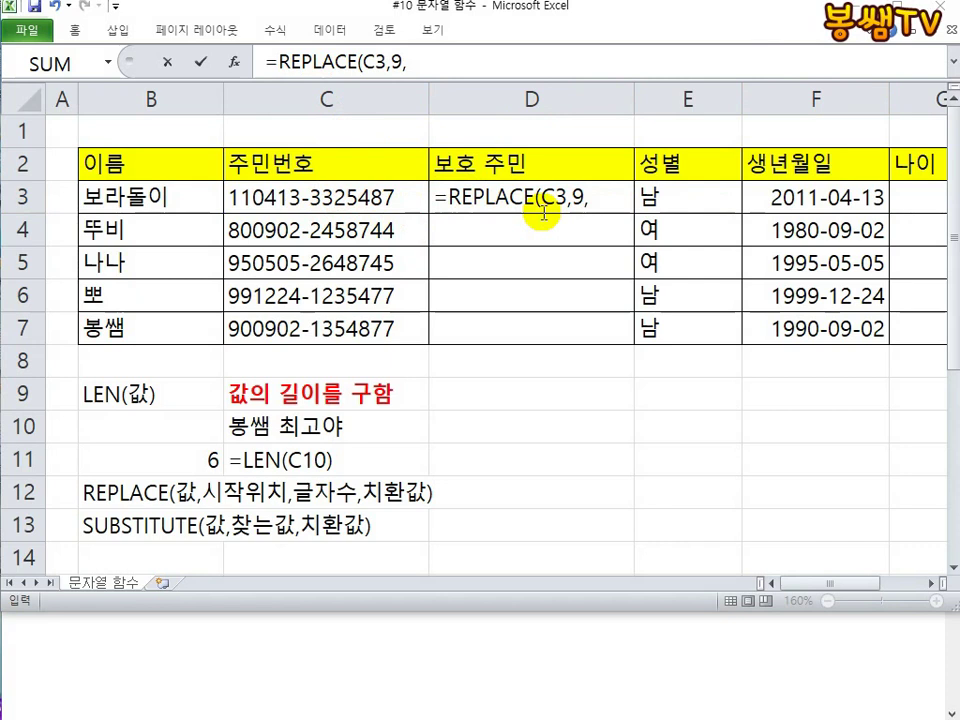
Step: Complete the D3 formula with 6 characters and the replacement text "******", and fill it down through D7
type(",")
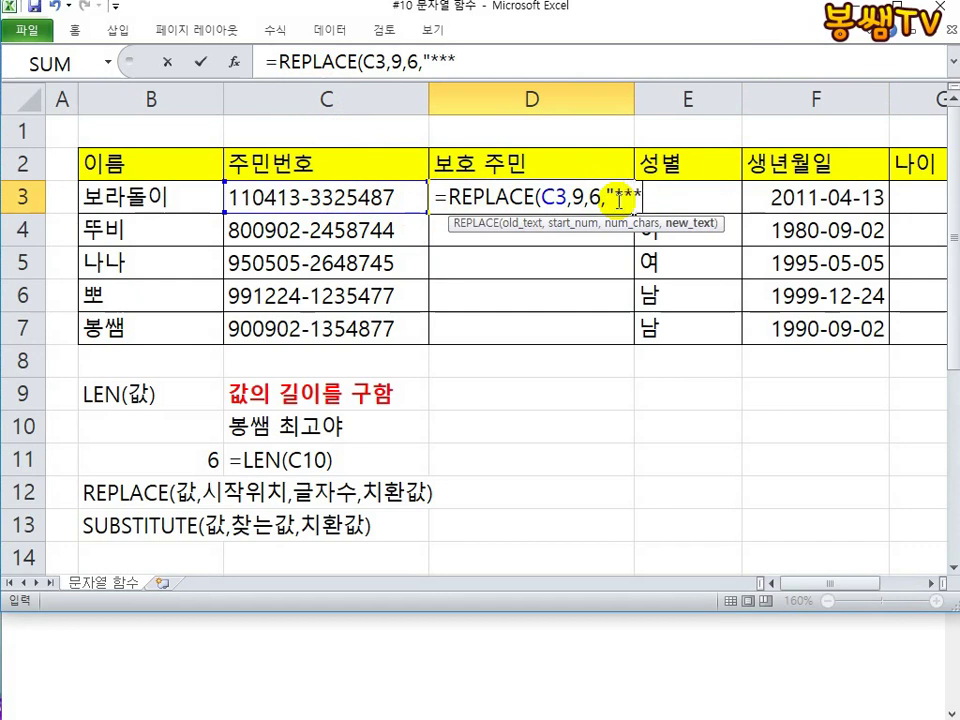
type("***\"")
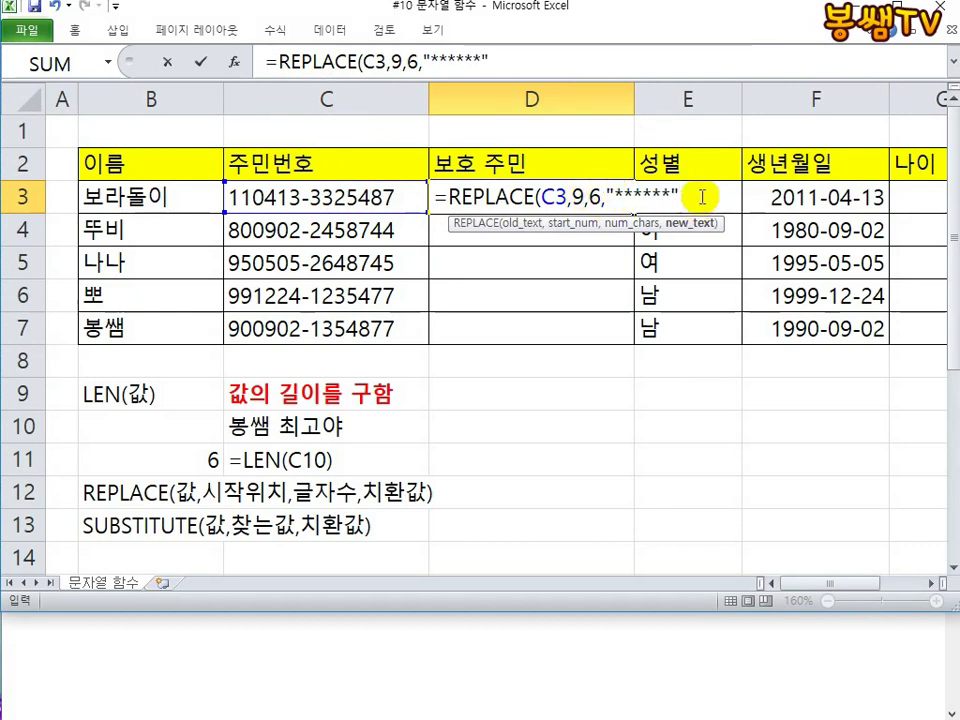
type(")")
key("Return")
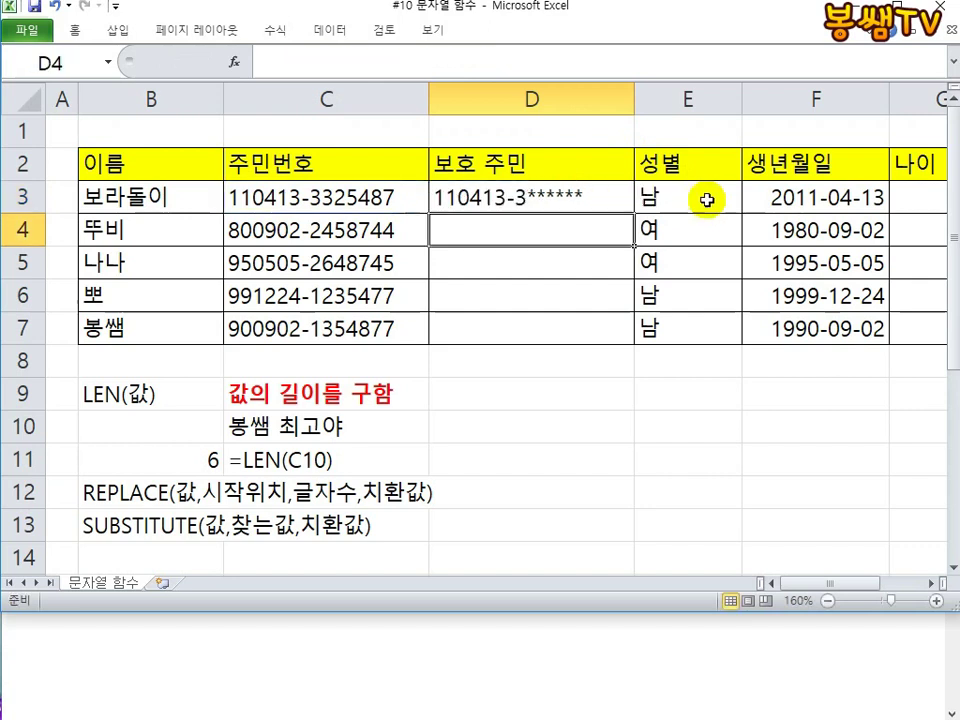
left_click(581, 199)
left_click_drag(631, 212, 617, 340)
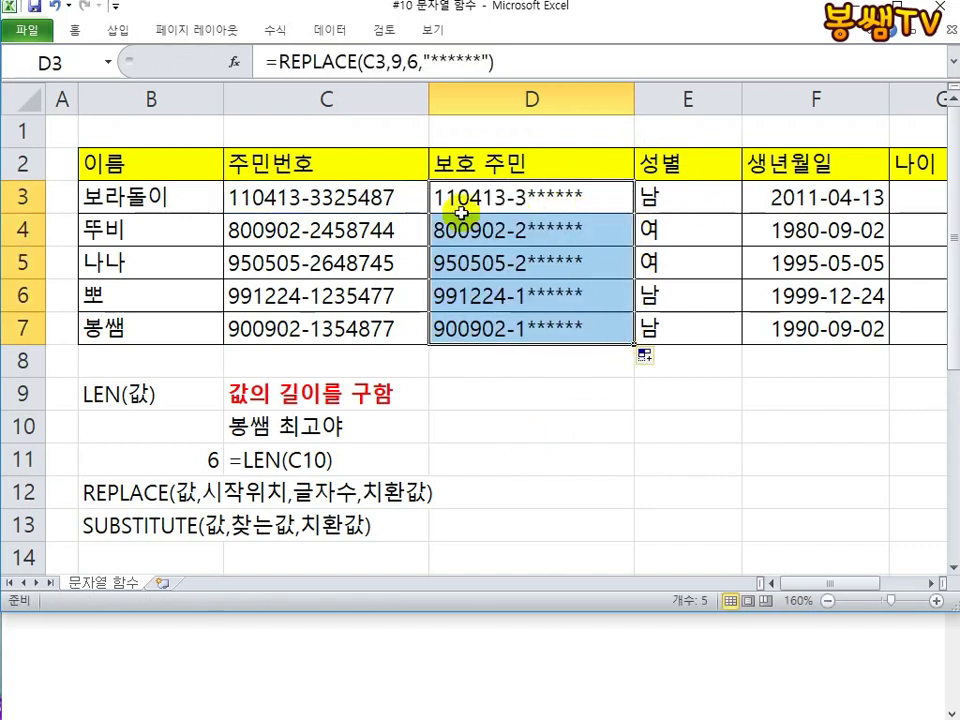
Step: Collapse column C to hide the full registration numbers, and undo the change
left_click_drag(428, 101, 225, 107)
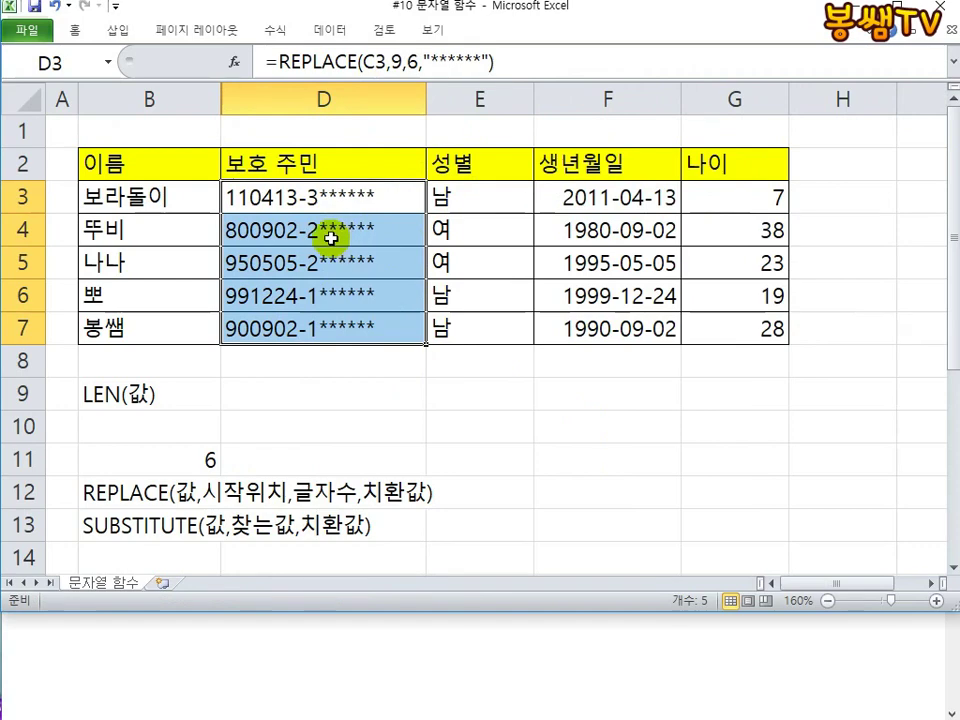
key("ctrl+z")
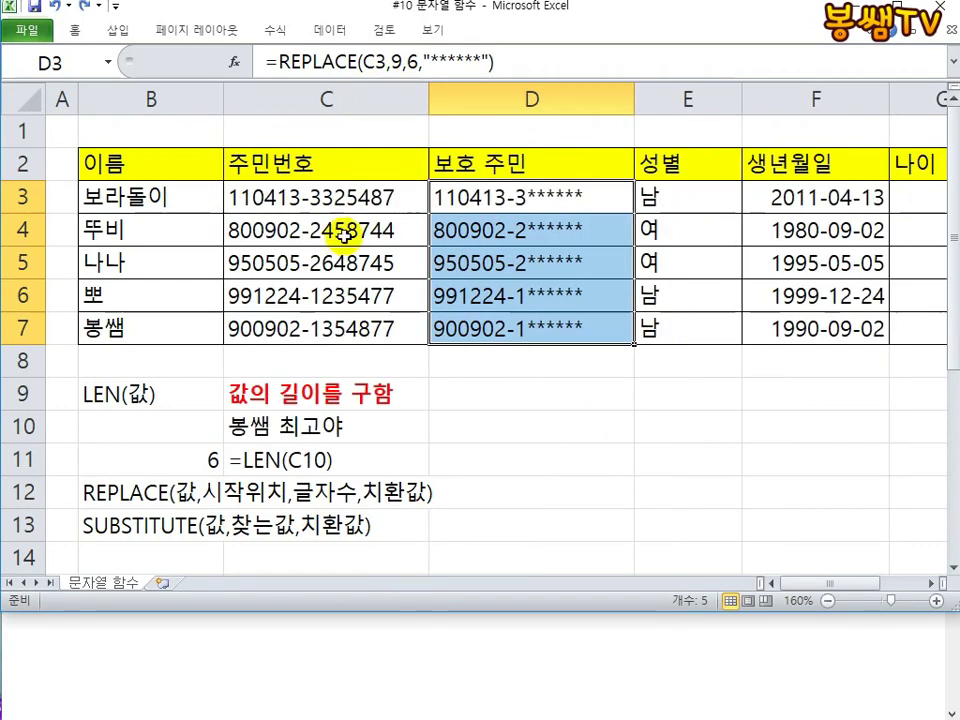
Step: Copy the formula text from D3 and put it in D12 as plain text reading =REPLACE(C3,9,6,"******")
double_click(553, 204)
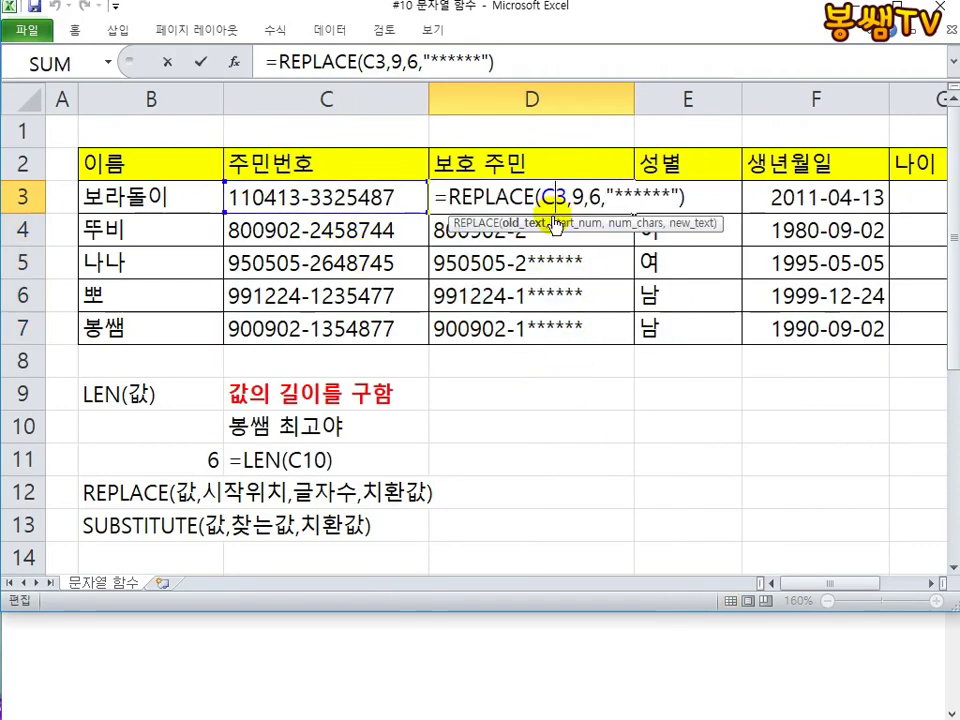
left_click_drag(649, 193, 383, 197)
key("Escape")
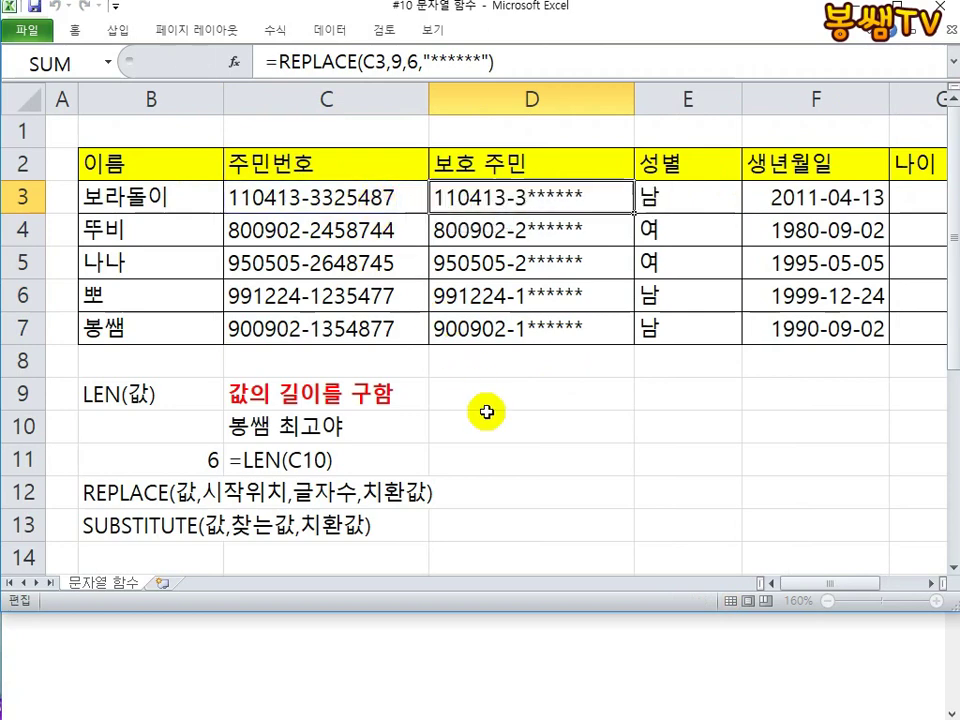
left_click(503, 485)
type("'")
key("ctrl+v")
key("Return")
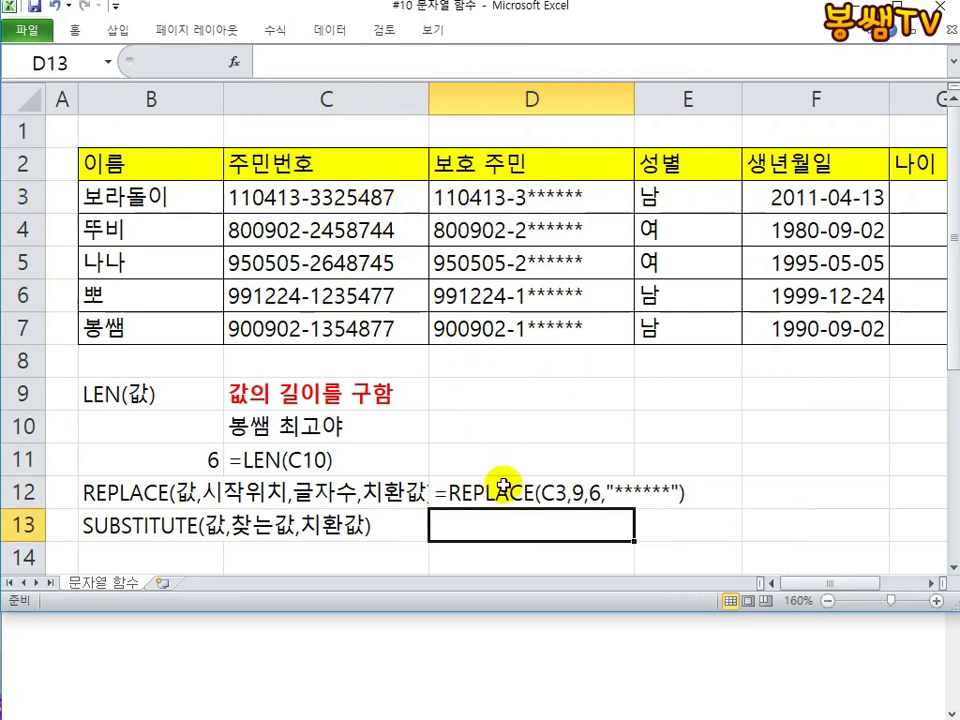
Step: Widen column C slightly so the whole REPLACE syntax label in row 12 fits before column D
left_click_drag(431, 106, 452, 96)
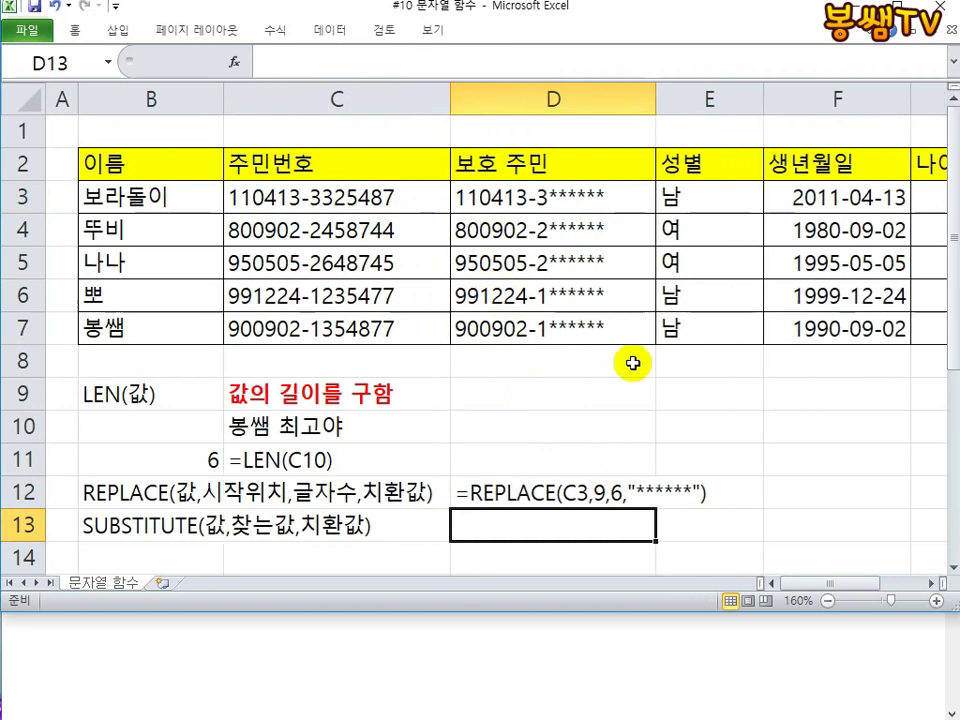
left_click(700, 459)
left_click(546, 490)
key("Return")
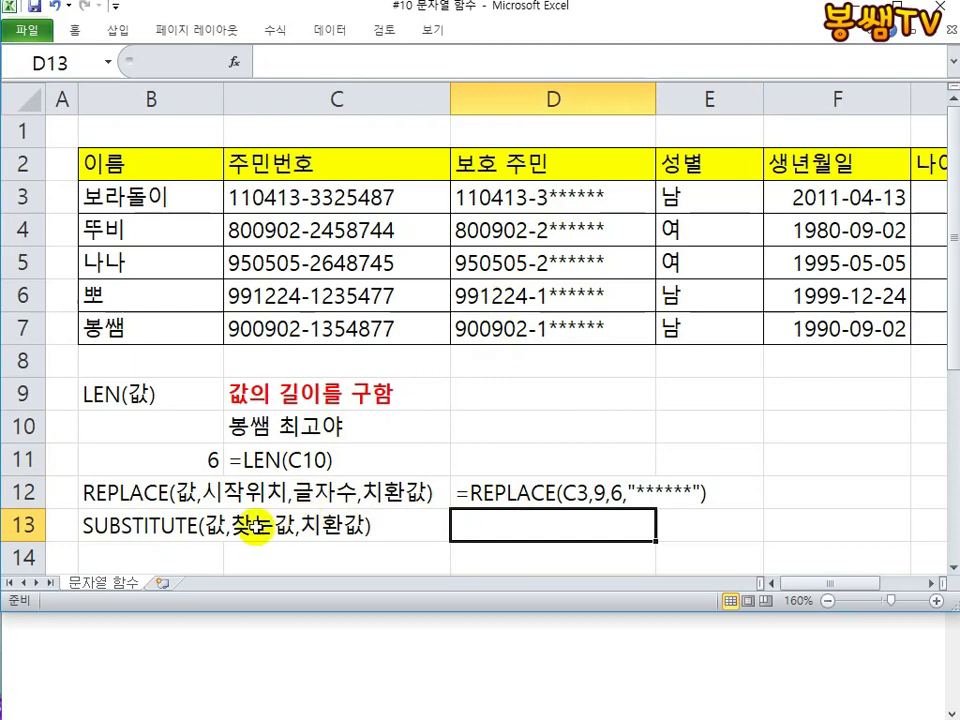
Step: Clear the formulas in D3:D7 and start a SUBSTITUTE formula in D3 with C3 as its text argument
left_click_drag(567, 196, 561, 332)
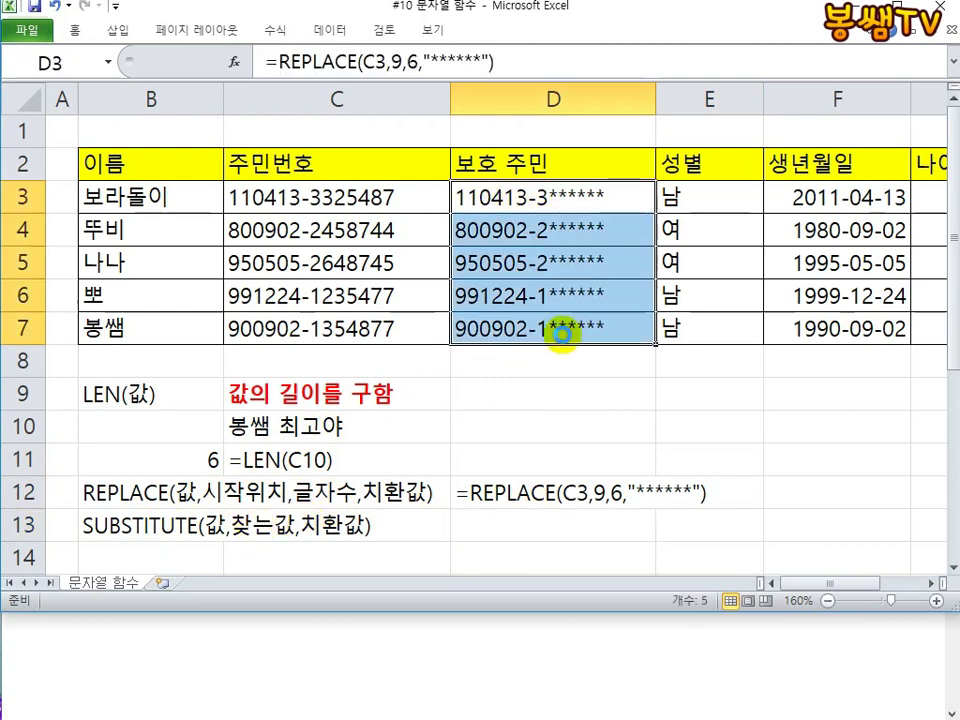
key("Delete")
left_click(517, 190)
type("=")
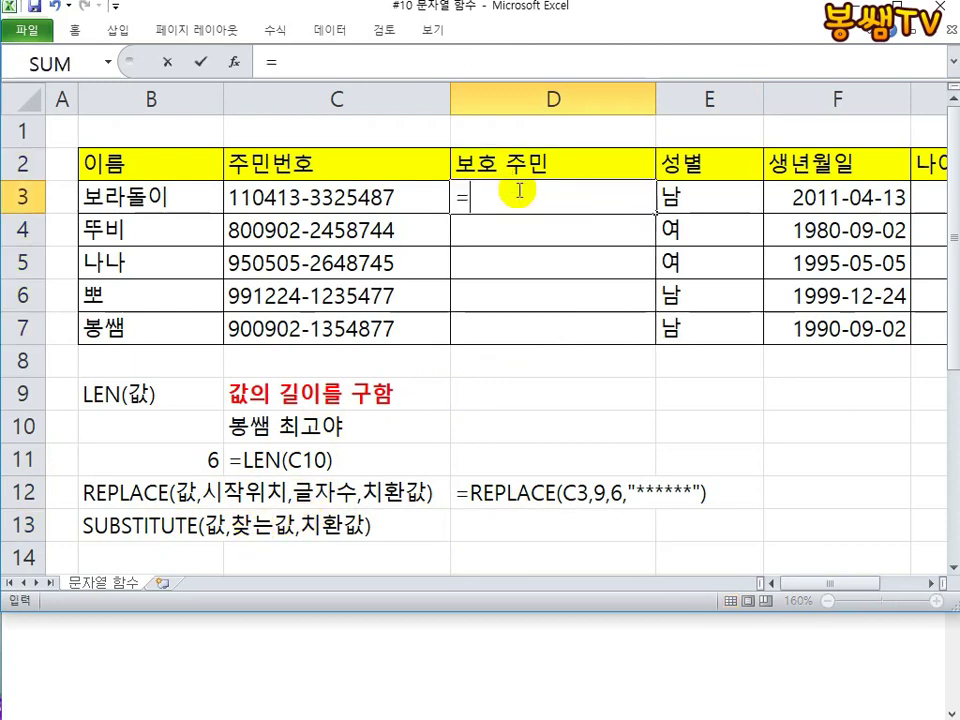
type("ㄴ")
key("BackSpace")
key("Hangul")
type("SUB")
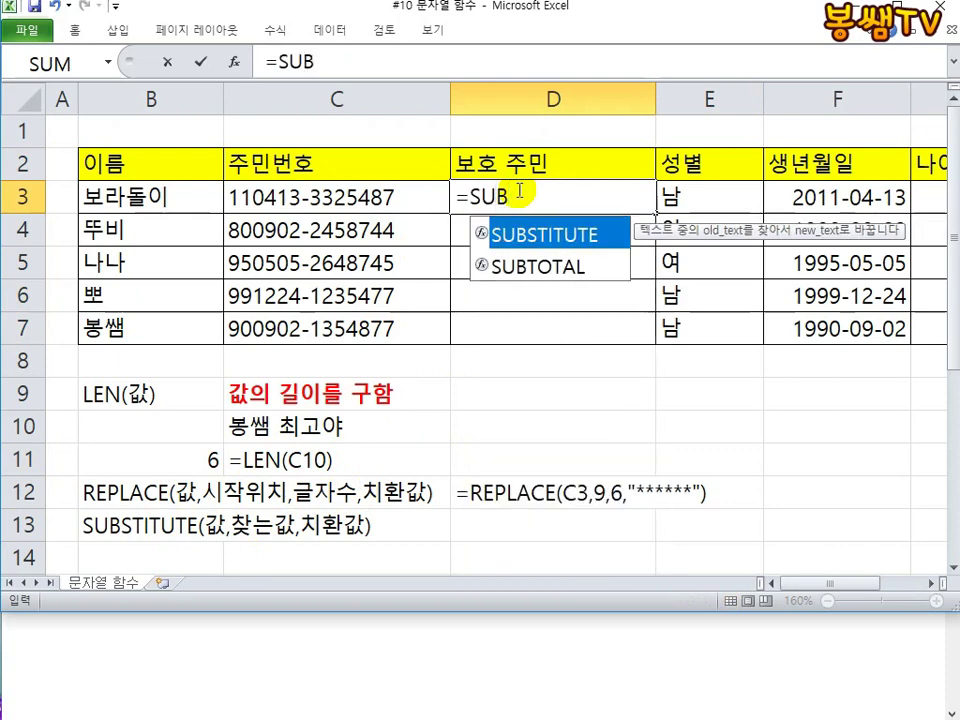
key("Tab")
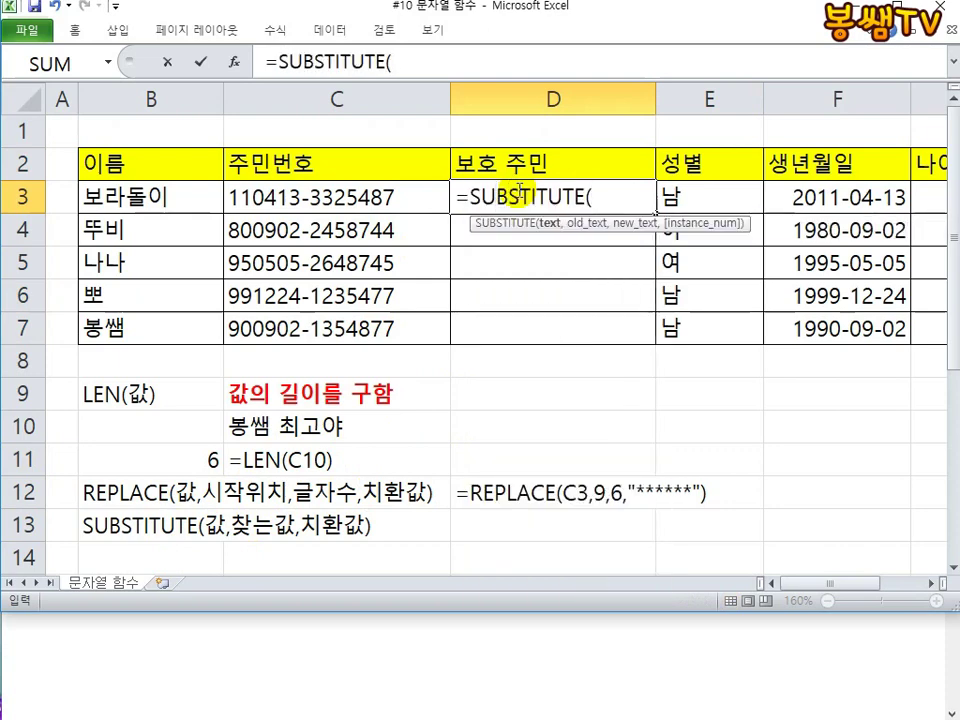
left_click(355, 195)
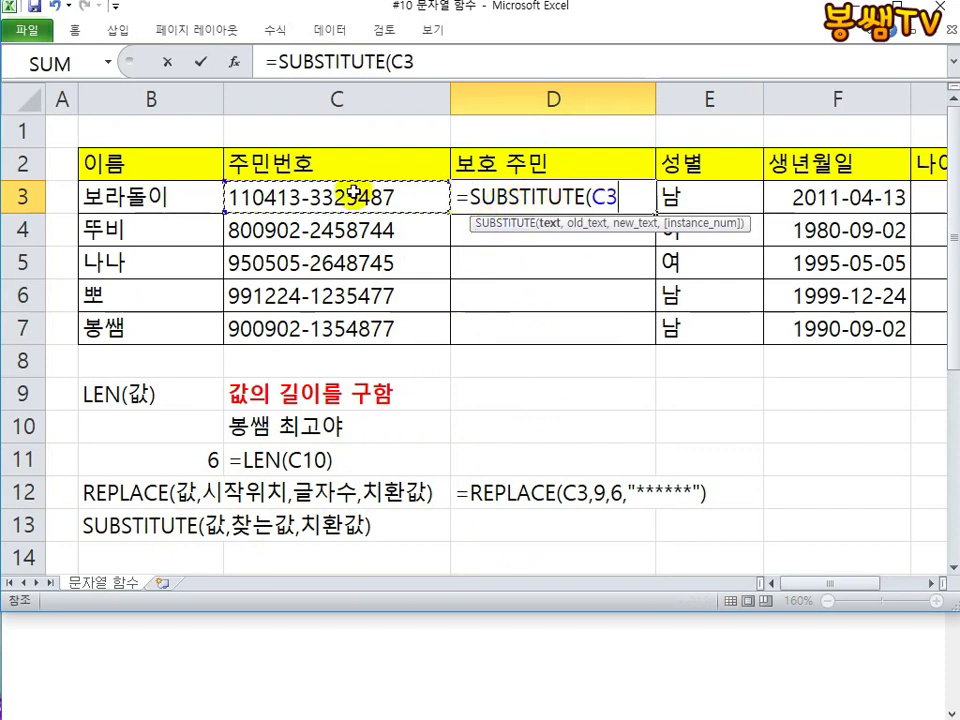
type(",")
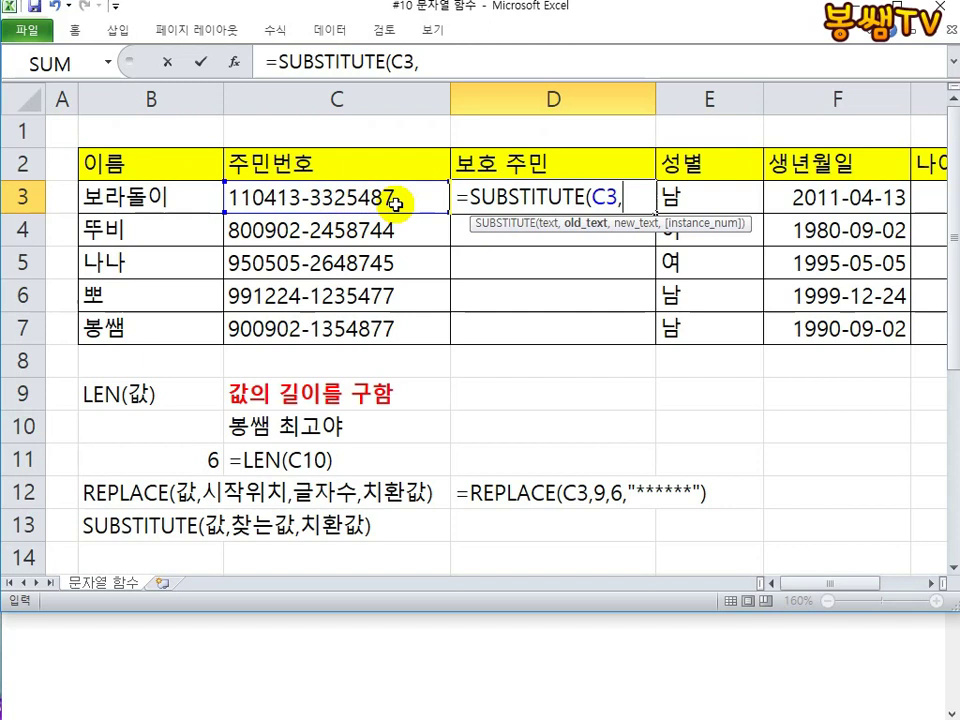
Step: Complete the D3 formula with the literal last six digits of C3's registration number as search text and "******" as replacement
type("3,\"325487")
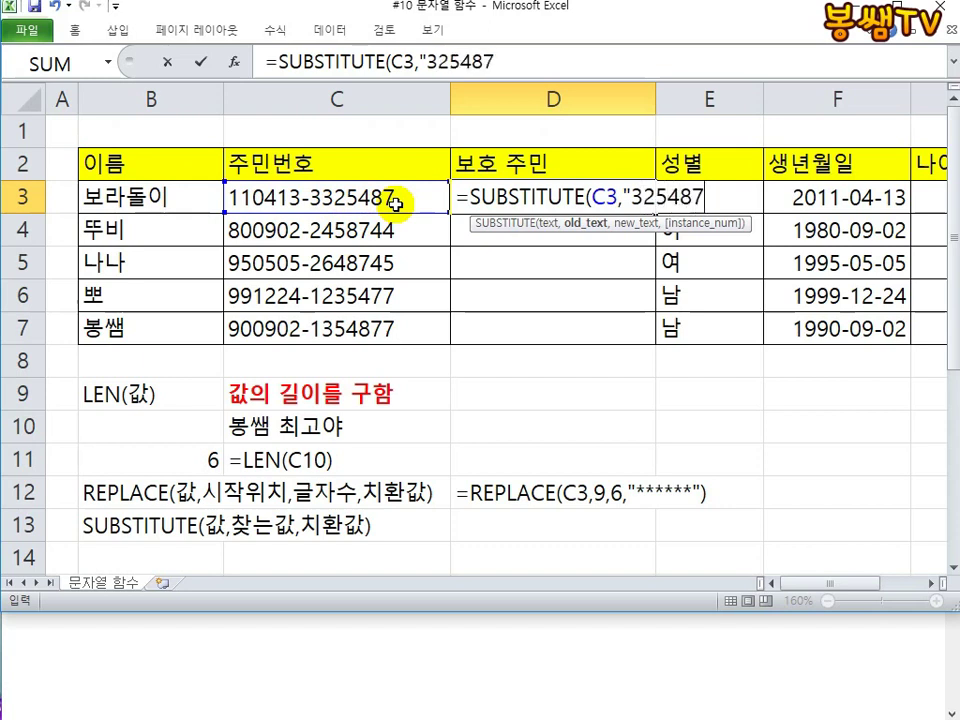
type("\",")
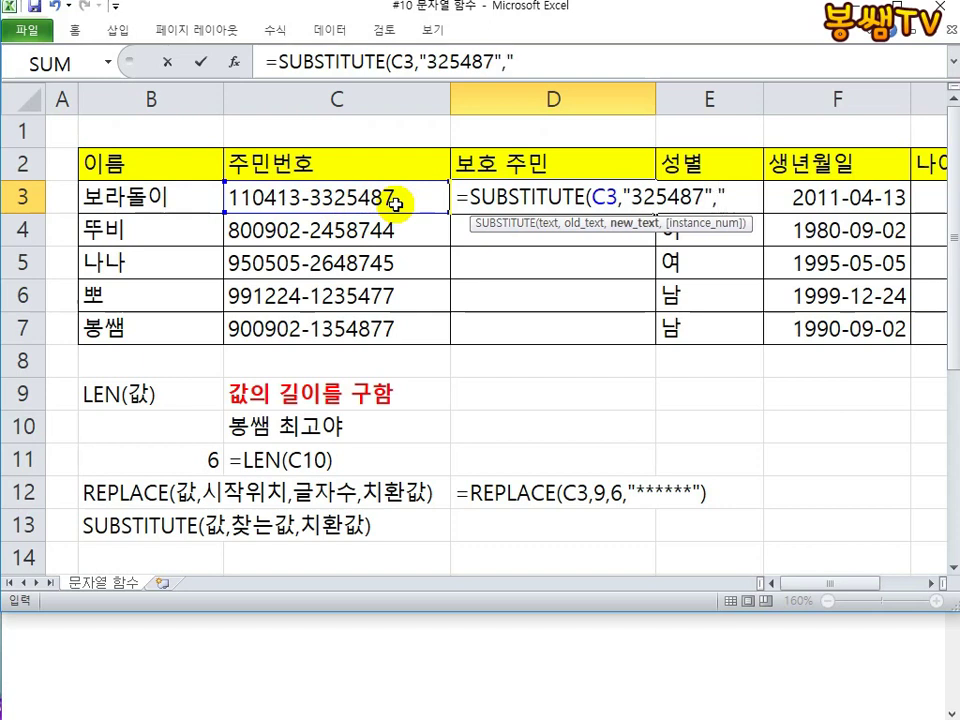
type("\"******\"")
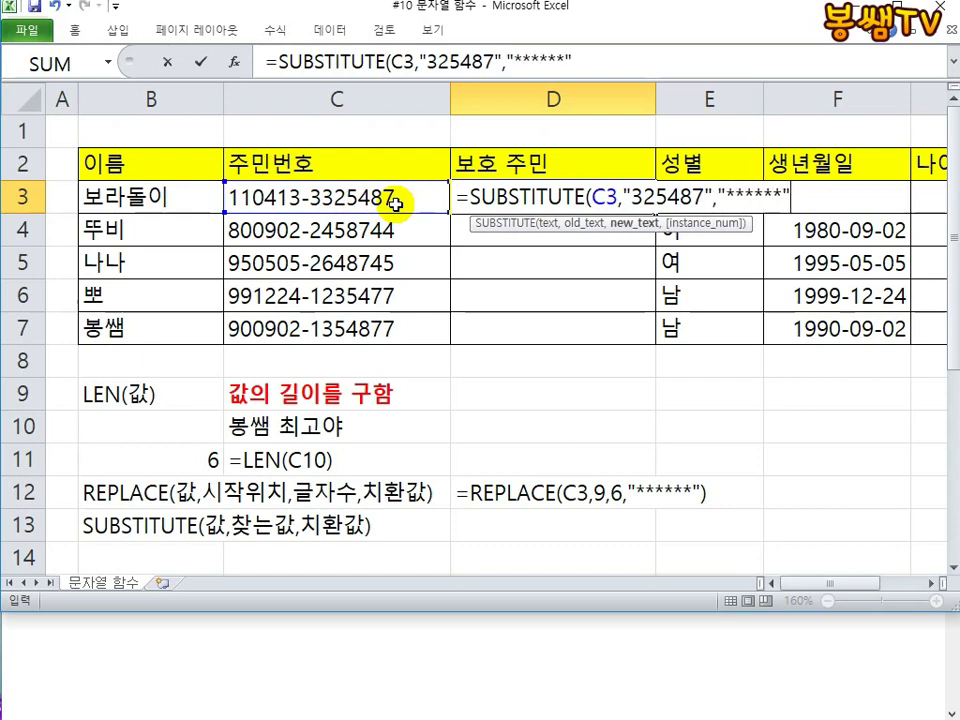
key("Return")
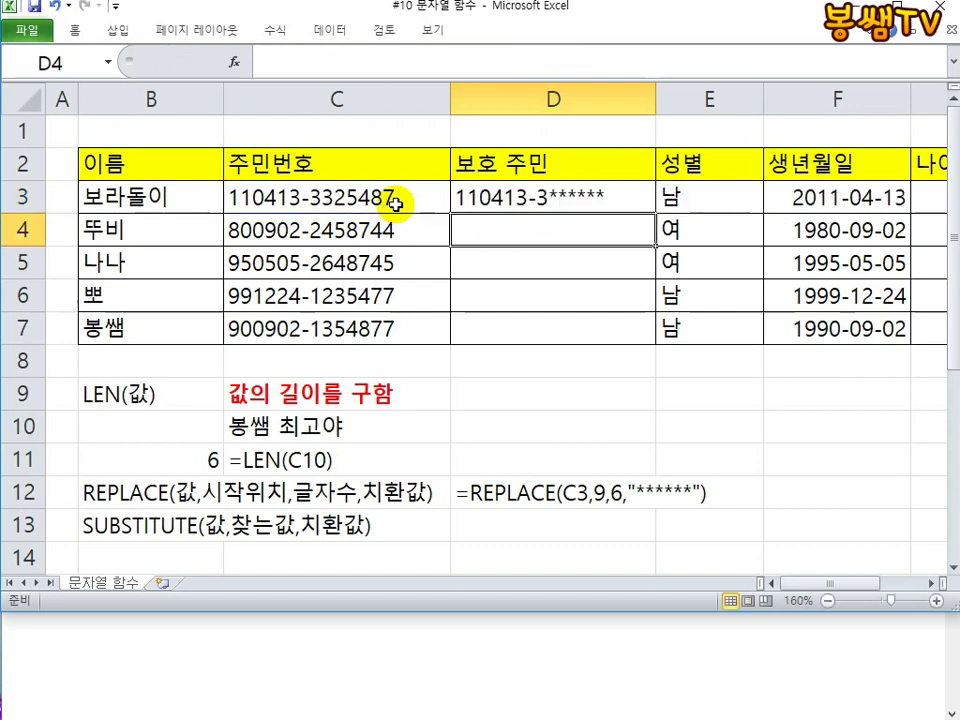
Step: Fill the D3 SUBSTITUTE formula down through D7, check the formula in D3, and undo the fill
left_click(545, 190)
left_click_drag(655, 213, 632, 354)
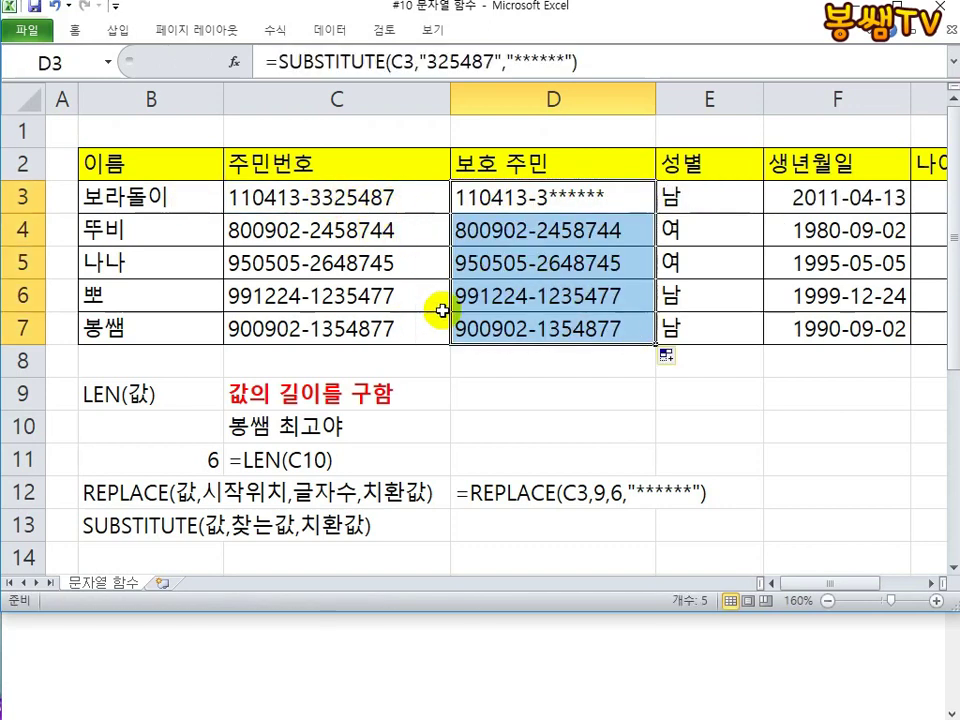
left_click(574, 190)
double_click(574, 195)
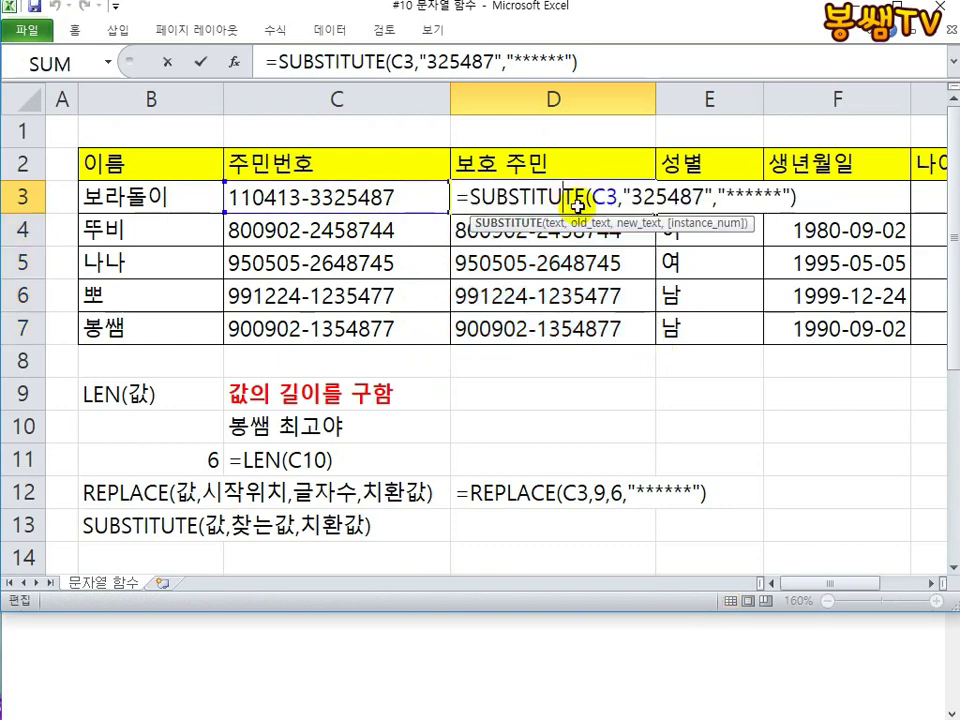
key("Escape")
key("ctrl+z")
Step: Replace the fixed search text in D3 so the formula reads =SUBSTITUTE(C3,RIGHT(C3,6),"******")
double_click(580, 193)
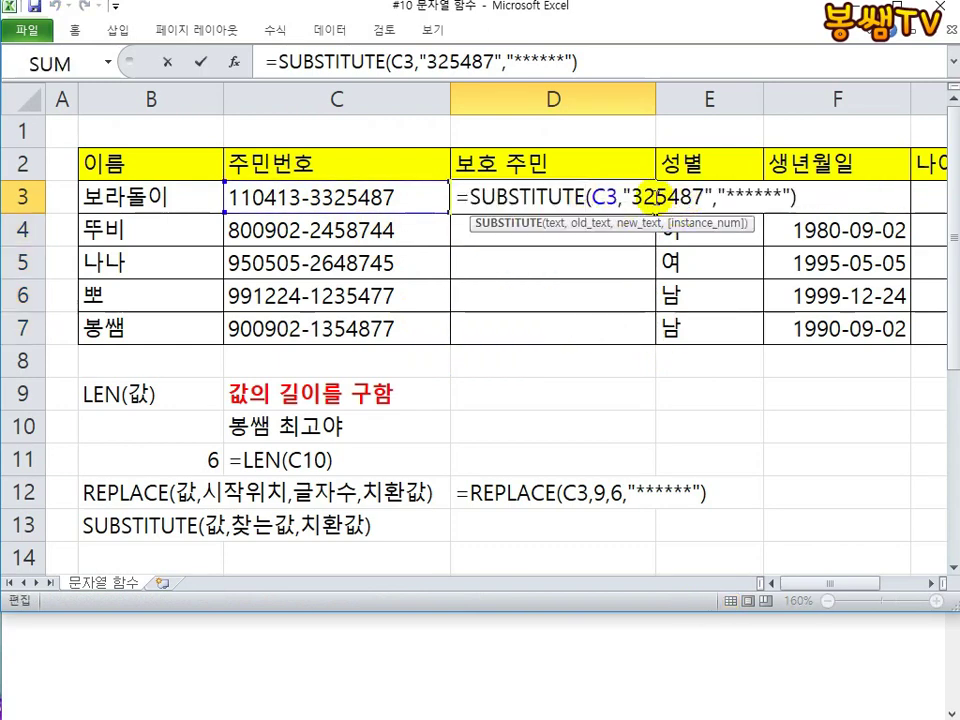
left_click_drag(631, 197, 655, 197)
left_click_drag(717, 197, 846, 195)
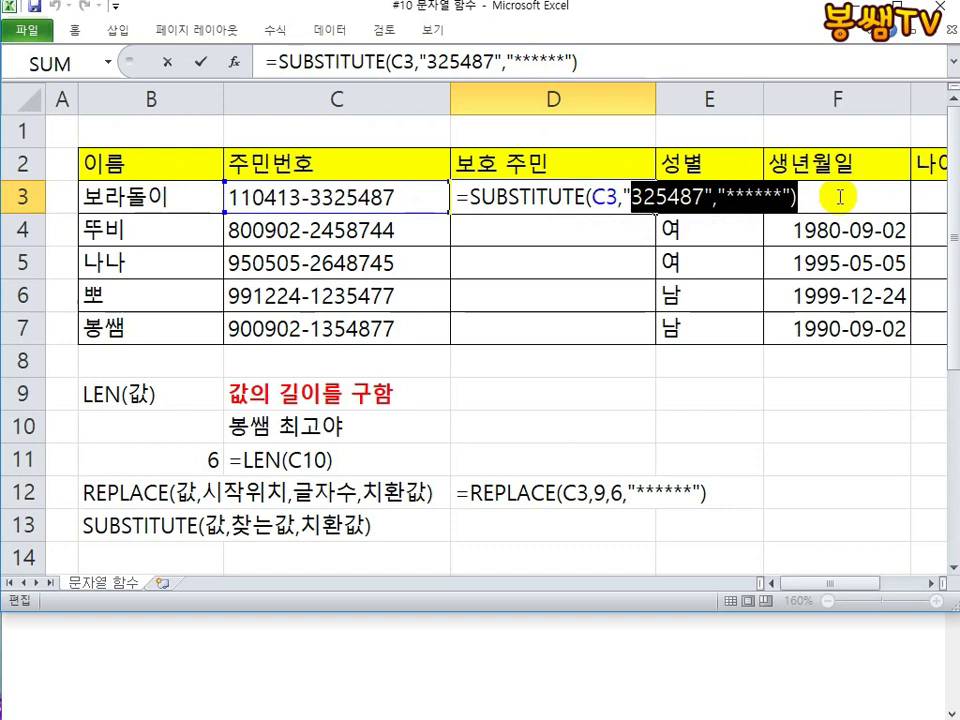
key("BackSpace")
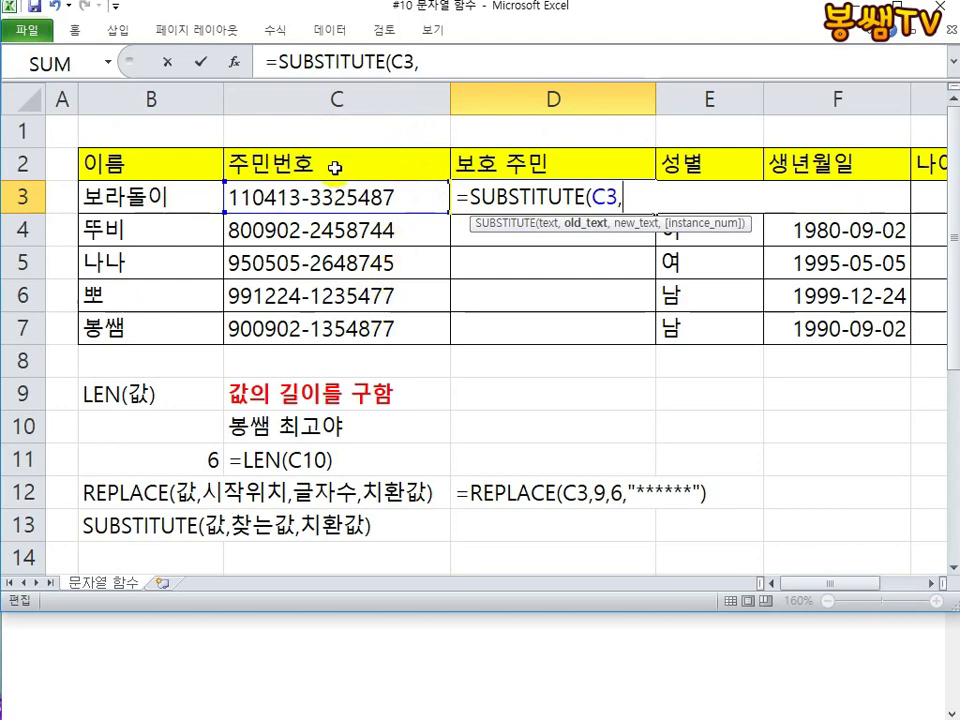
type("RIGHT(")
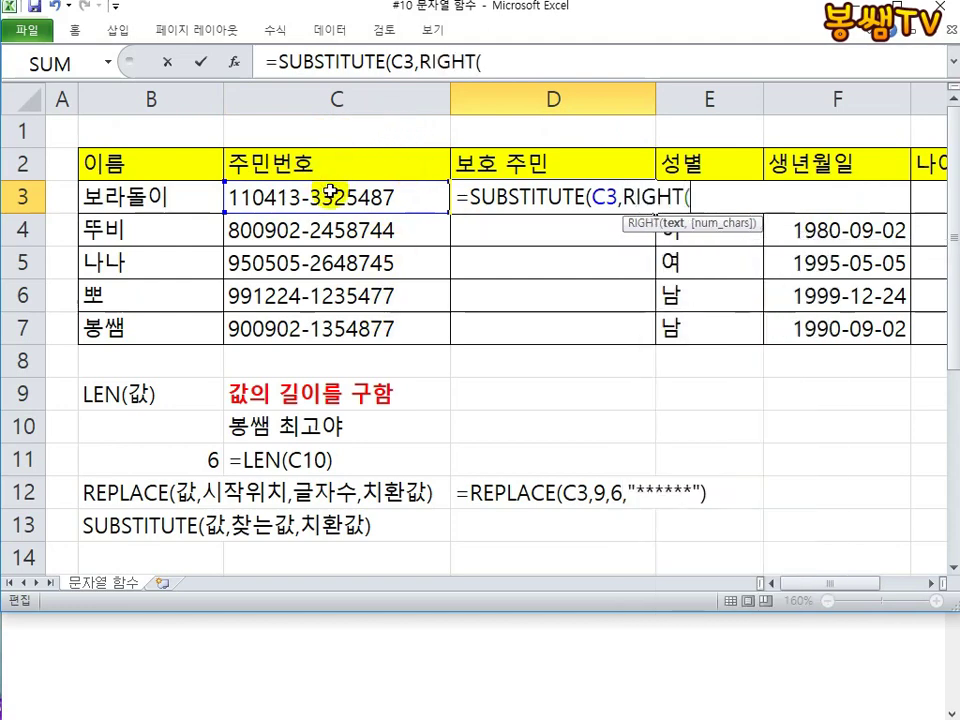
left_click(262, 188)
type(",6")
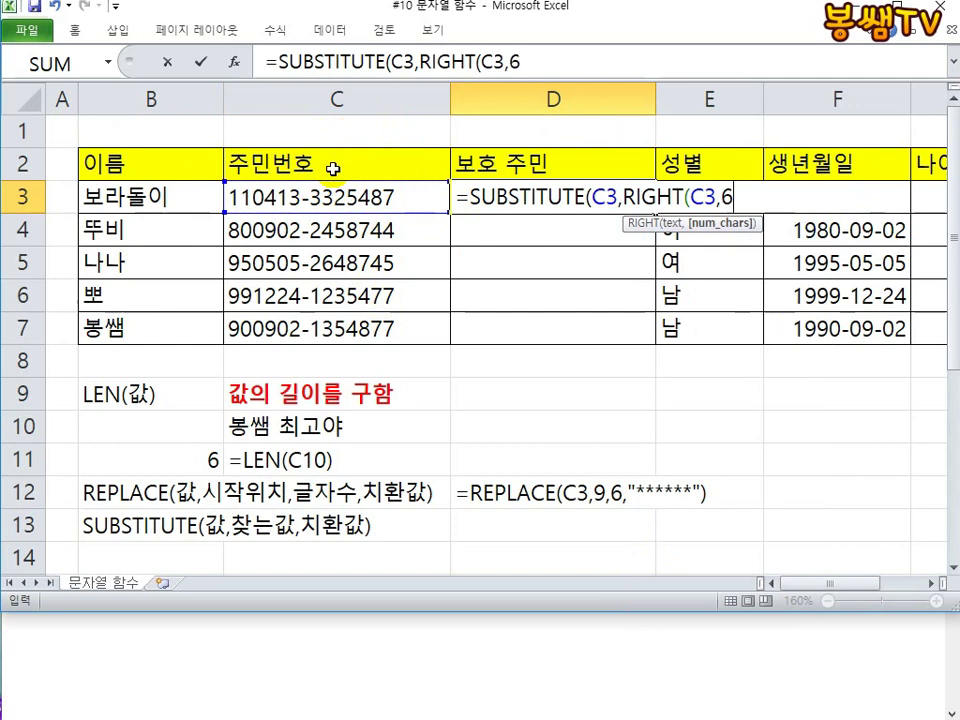
type(")")
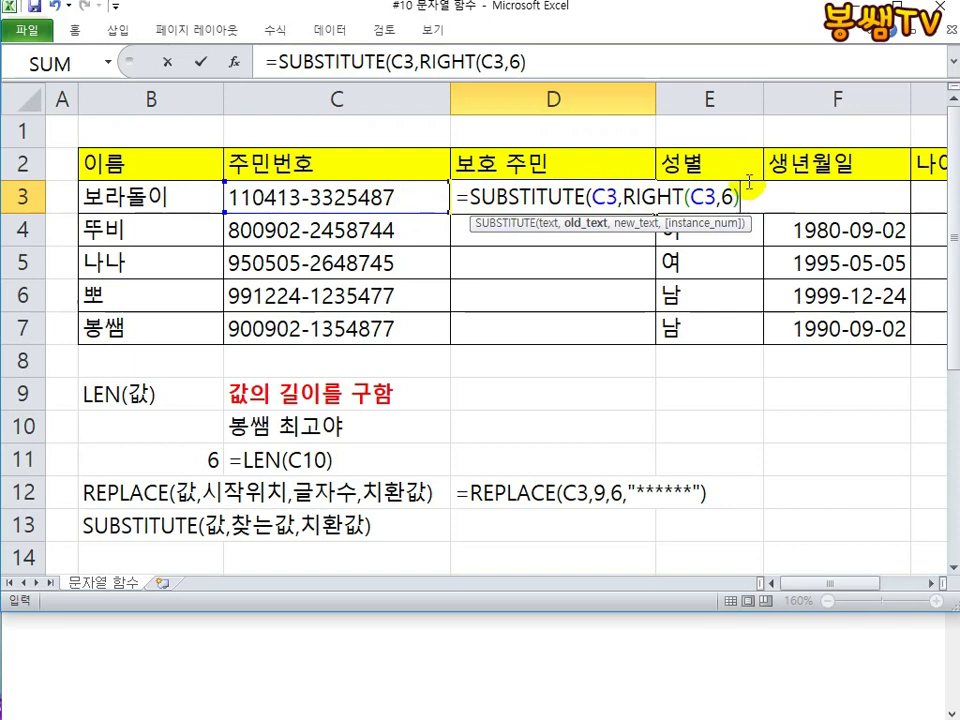
type(",\"******\")")
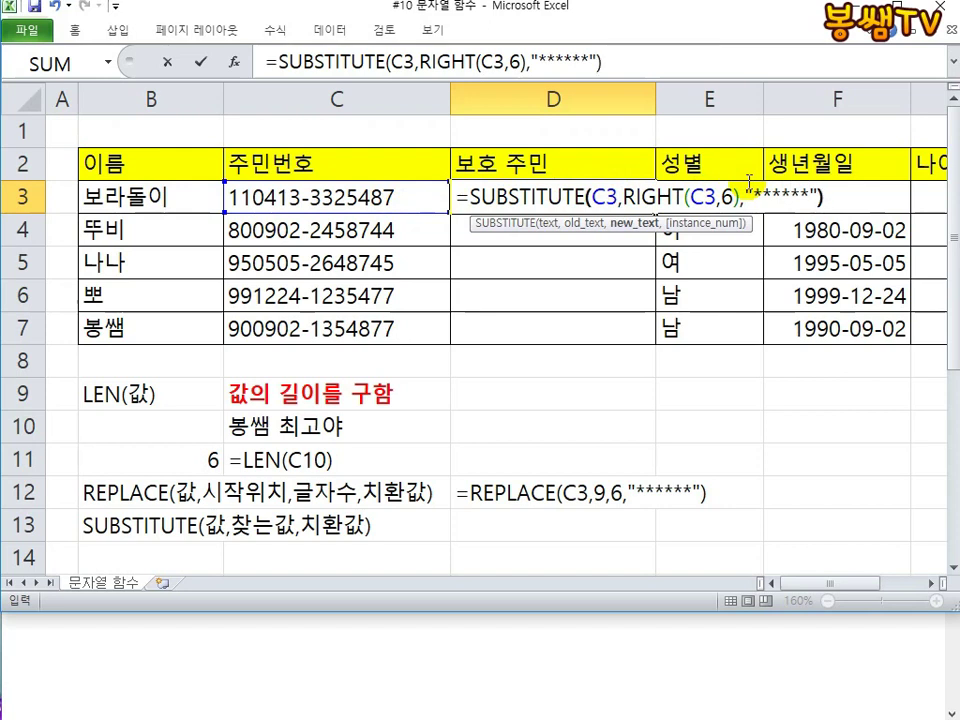
key("Return")
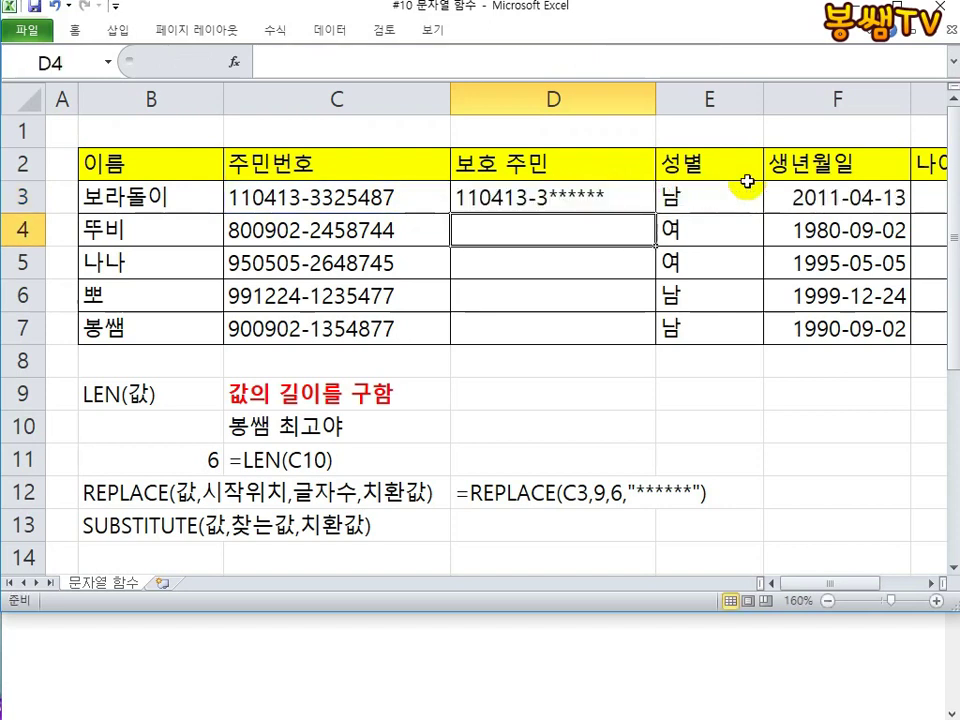
Step: Review the nested RIGHT formula in D3 and fill it down through D7
double_click(620, 200)
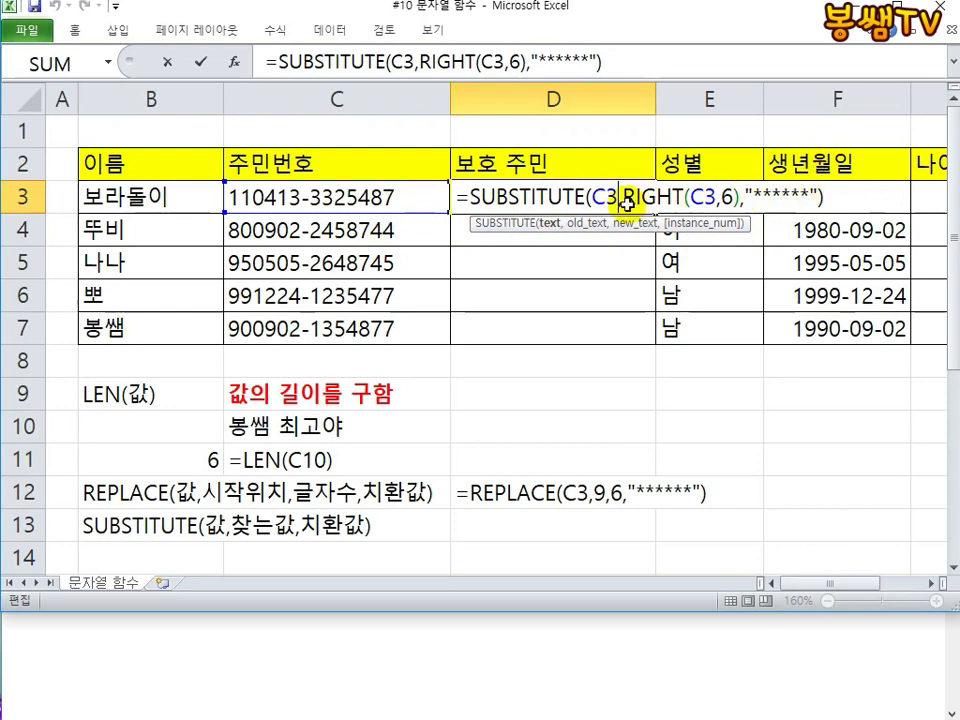
key("ctrl+Return")
left_click_drag(655, 212, 591, 343)
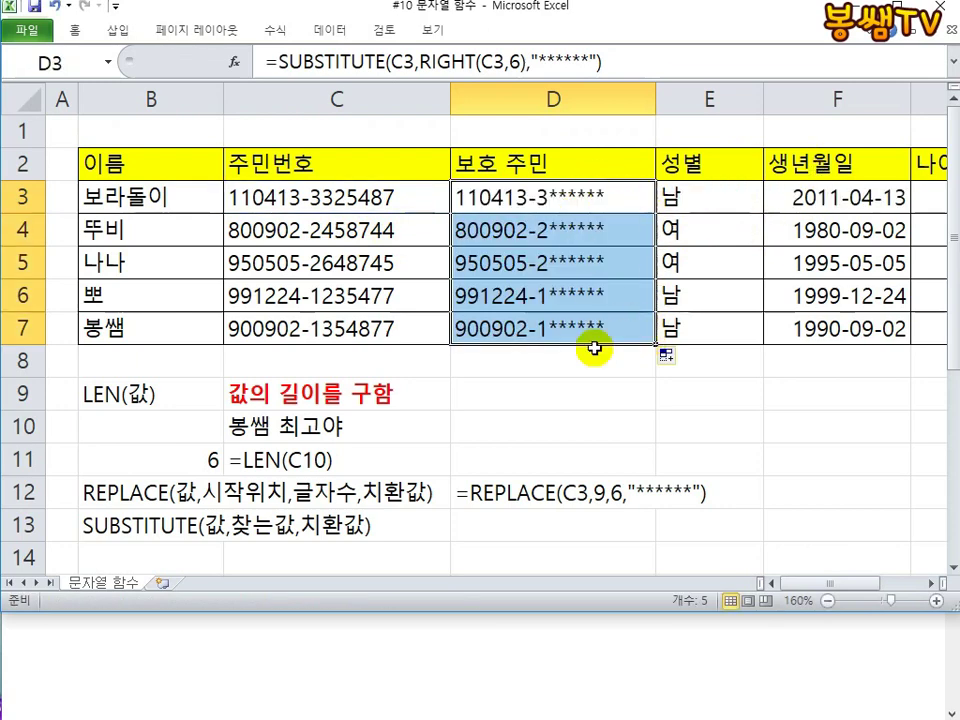
Step: Copy the formula text from D3 and put it in D13 as plain text reading =SUBSTITUTE(C3,RIGHT(C3,6),"******")
left_click(591, 203)
double_click(591, 203)
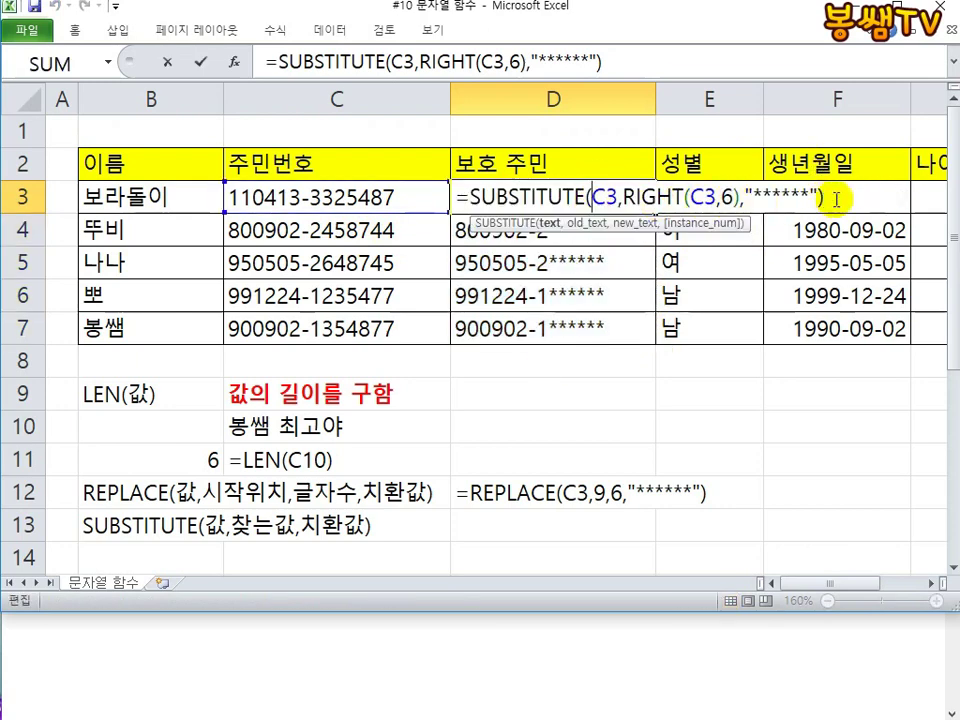
left_click_drag(784, 193, 336, 203)
key("Escape")
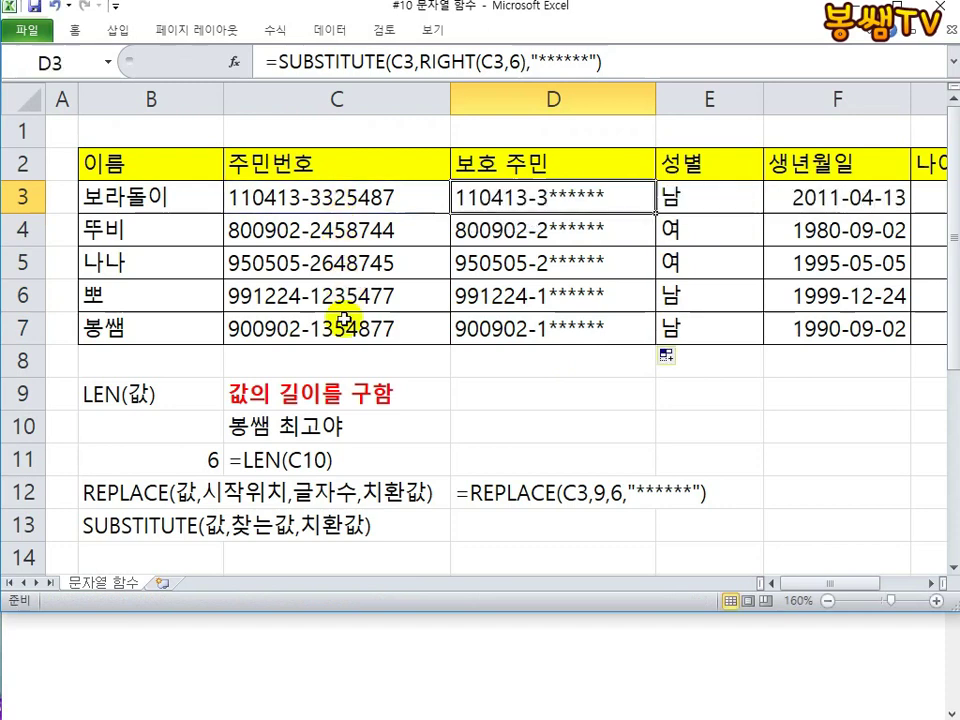
left_click(489, 527)
type("'=SUBSTITUTE(C3,RIGHT(C3,6),\"******\")")
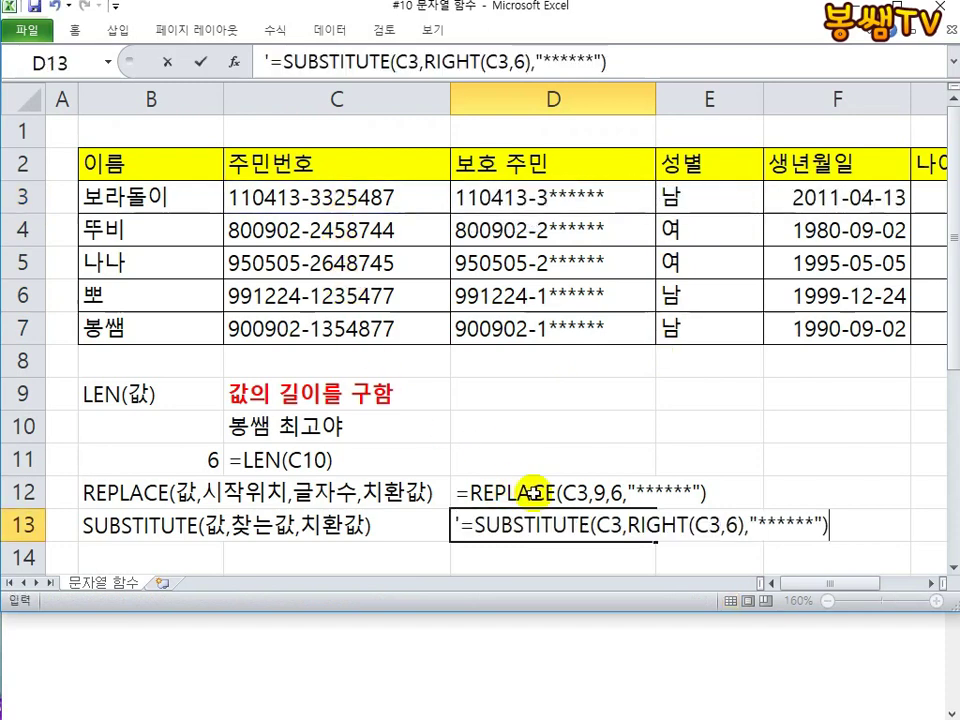
key("Return")
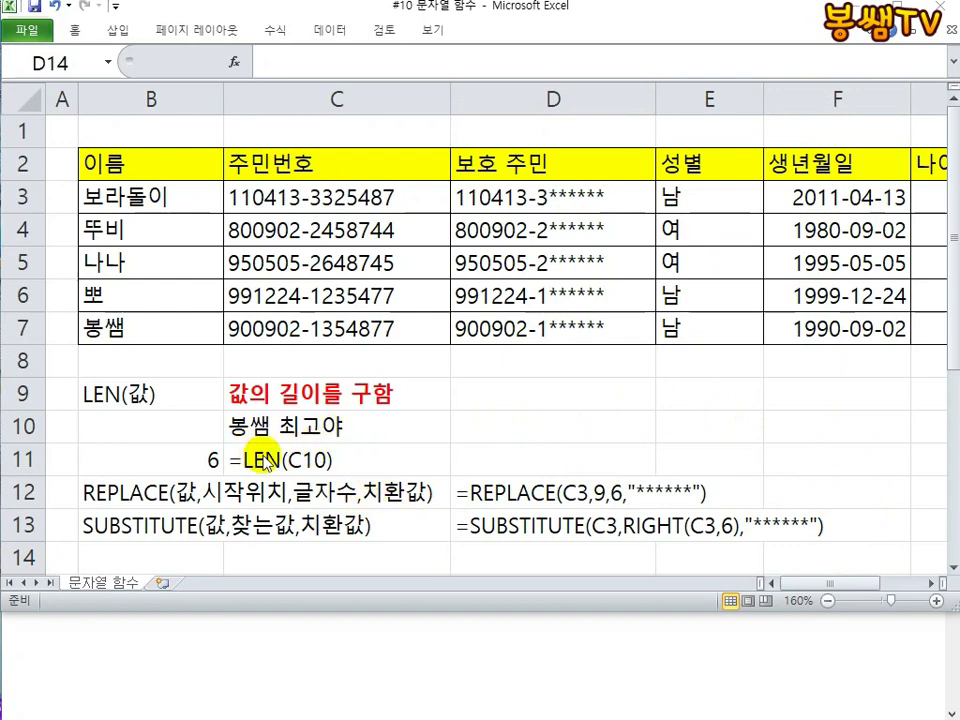
Step: Enter the syntax label VALUE(값) in B15, below the SUBSTITUTE notes
scroll(320, 467, "down", 1)
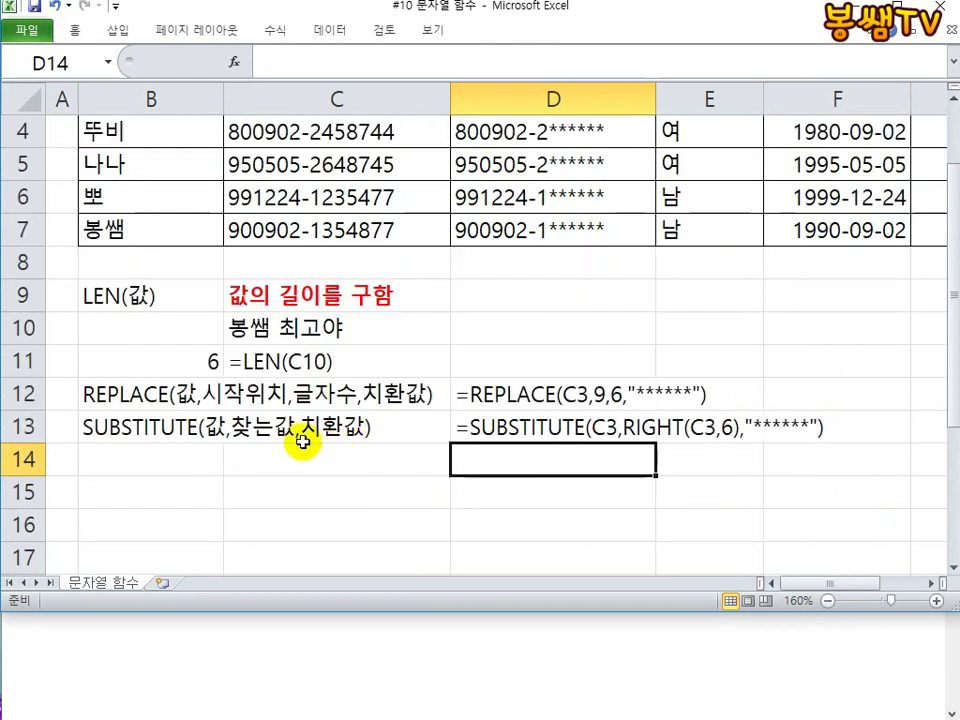
left_click(139, 481)
type("VALUE")
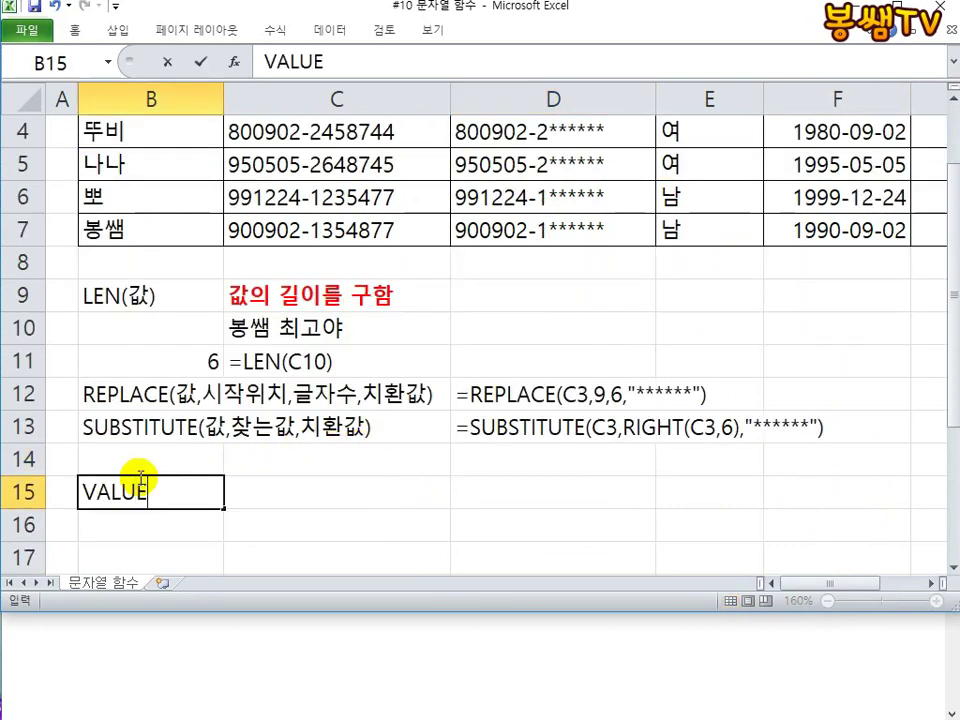
type("(값)")
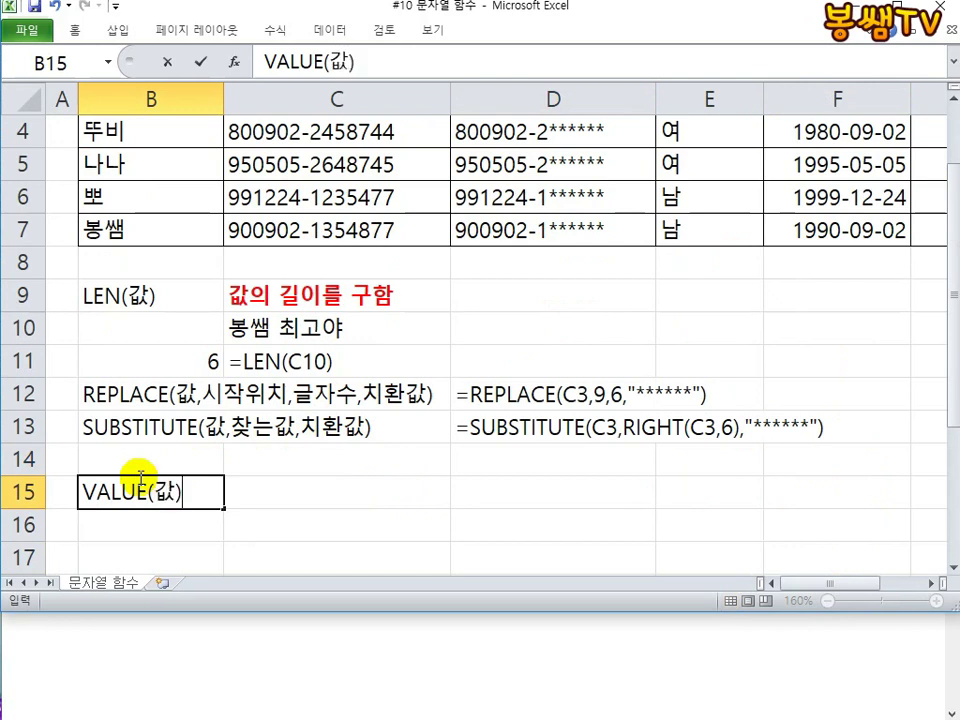
key("Return")
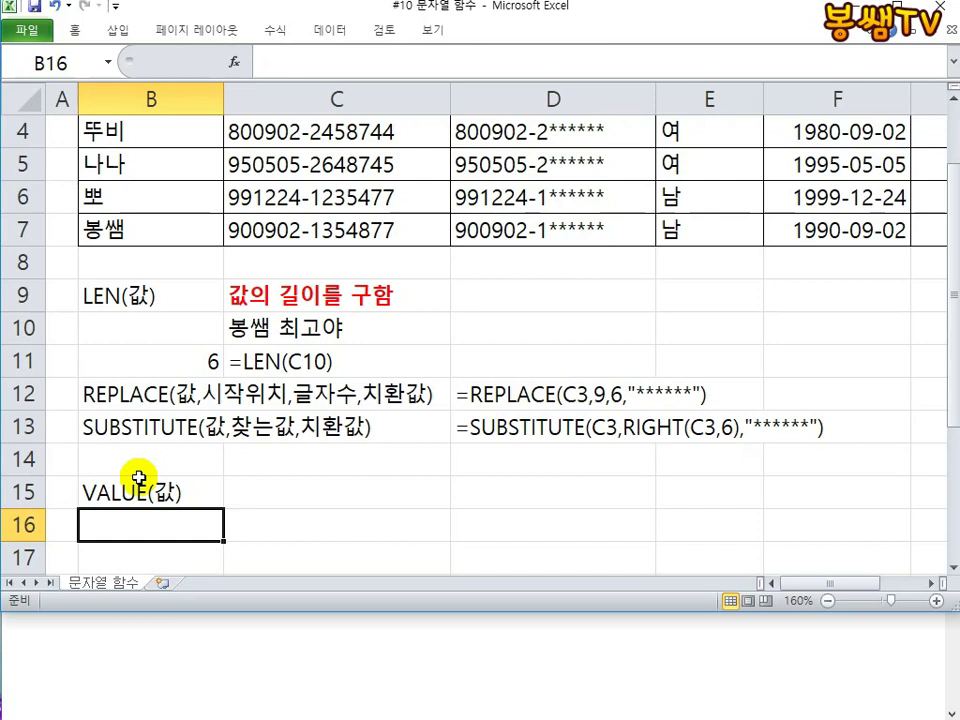
Step: Enter the formula =MID(C7,1,2) in B16 to extract the first two characters of the registration number
type("MID")
key("BackSpace")
key("BackSpace")
key("BackSpace")
type("=,OD")
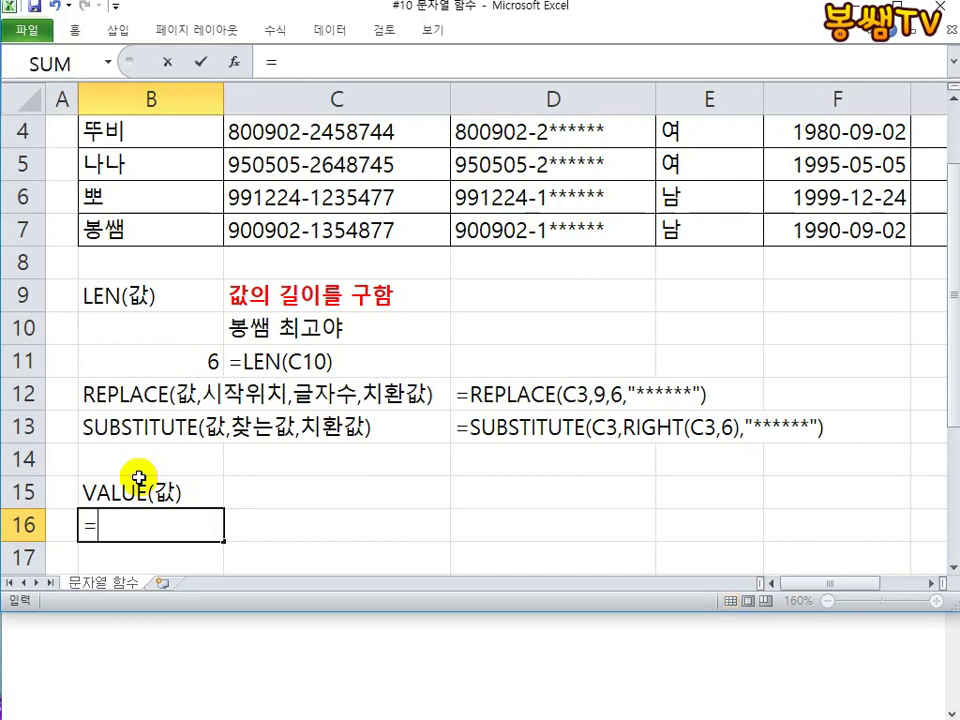
key("BackSpace")
key("BackSpace")
key("BackSpace")
type("MID(")
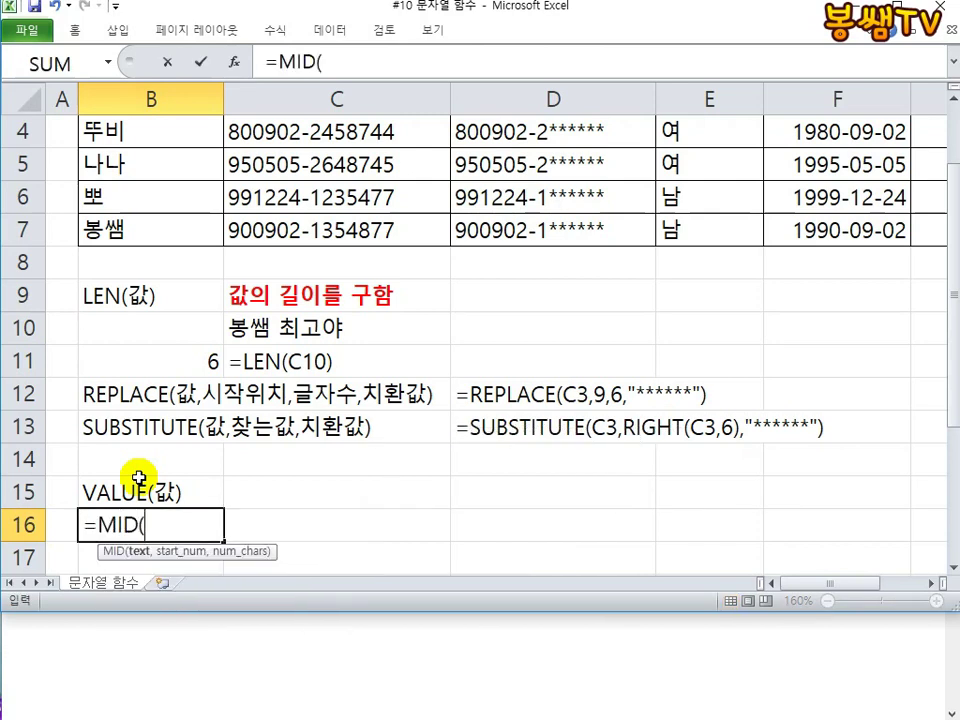
left_click(259, 231)
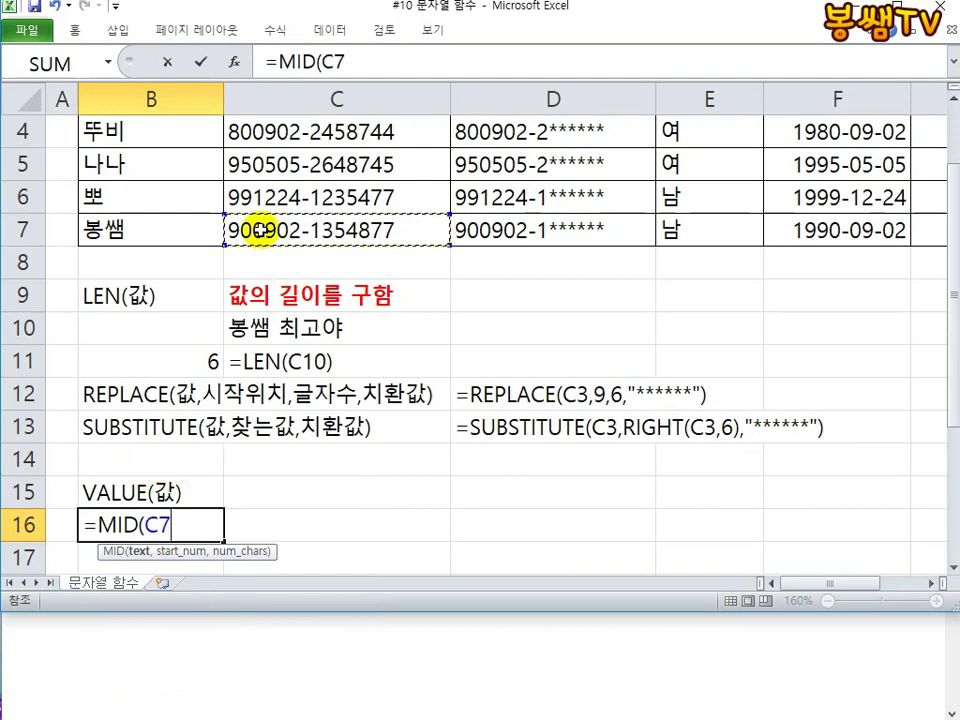
type(",1,2")
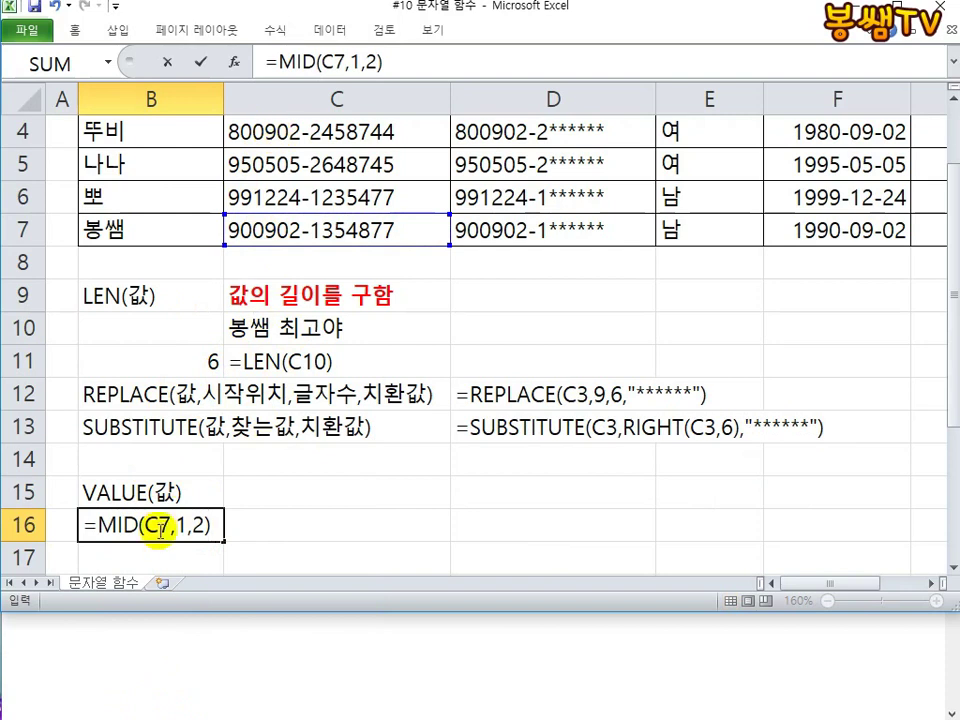
type(")")
key("Return")
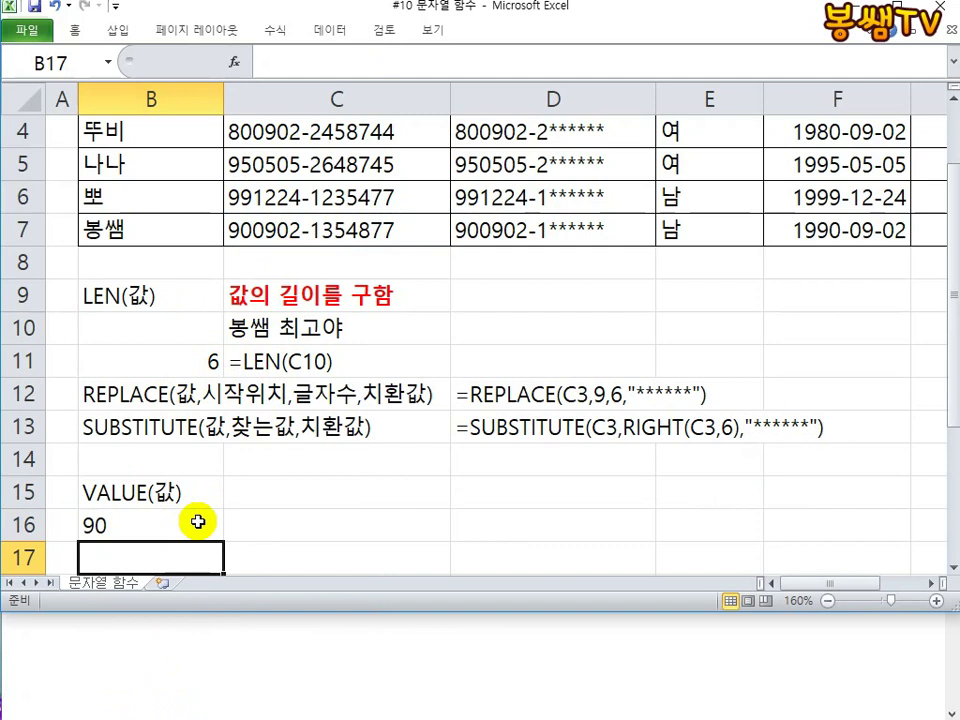
Step: Multiply the MID formula in B16 by 1 so it reads =MID(C7,1,2)*1
double_click(198, 521)
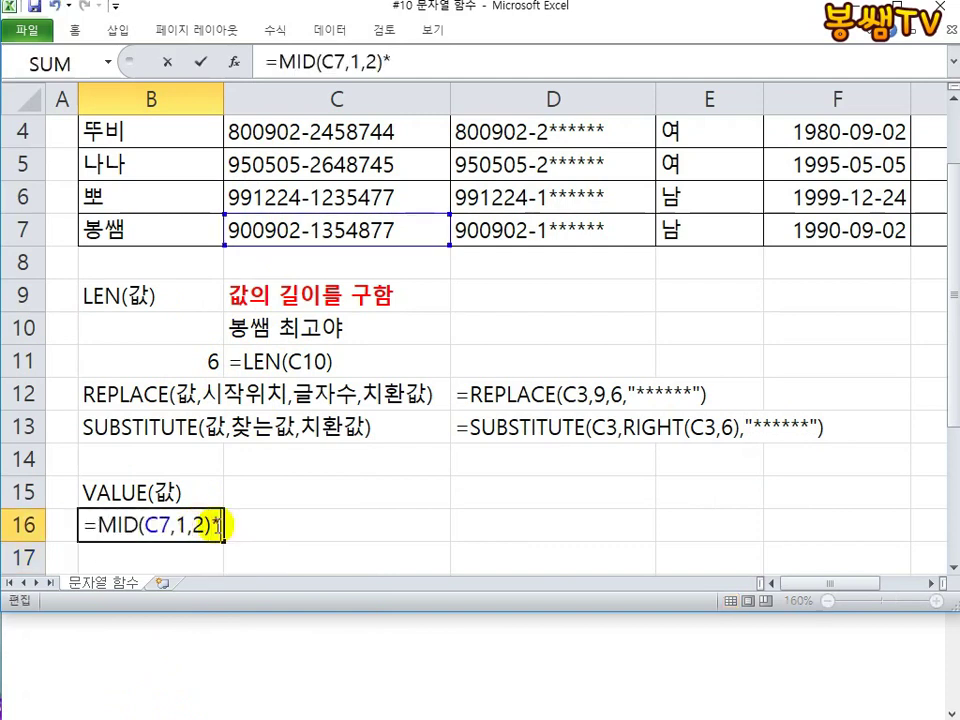
type("*1")
key("Return")
Step: Copy the formula text from B16 and put it in C16 as plain text reading =MID(C7,1,2)*1
double_click(197, 521)
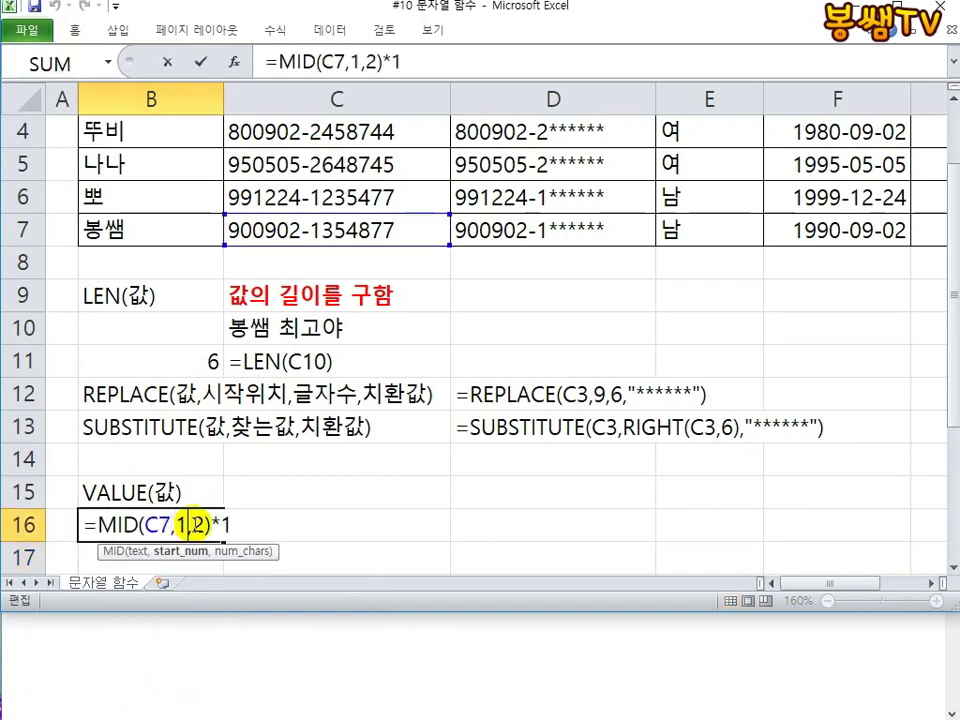
left_click_drag(117, 525, 84, 525)
key("Escape")
left_click(293, 525)
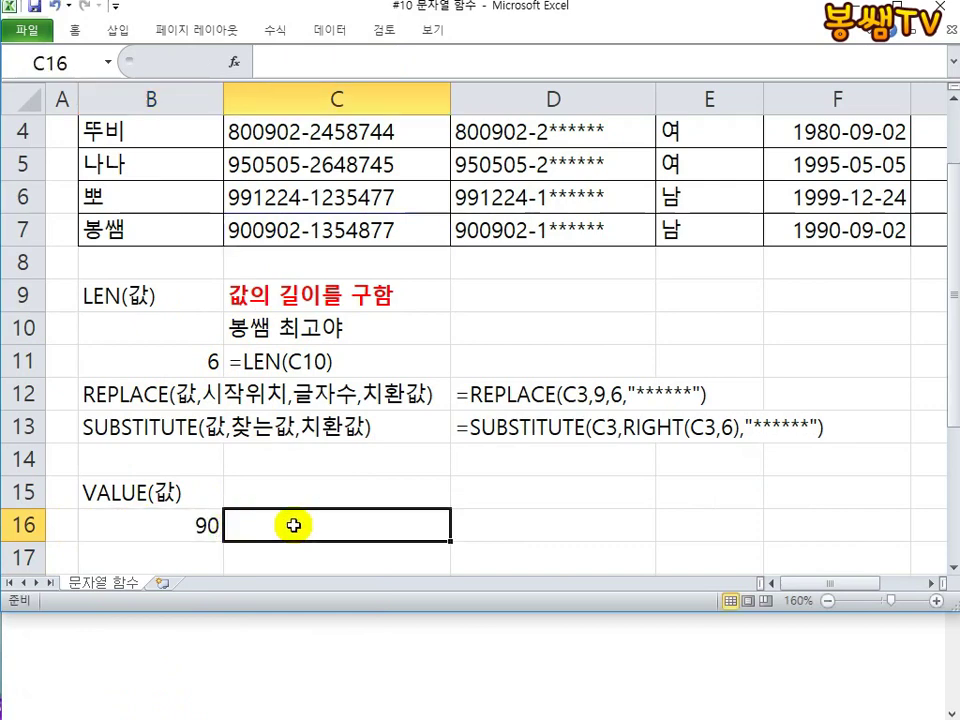
type("'=MID(C7,1,2)*1")
key("Return")
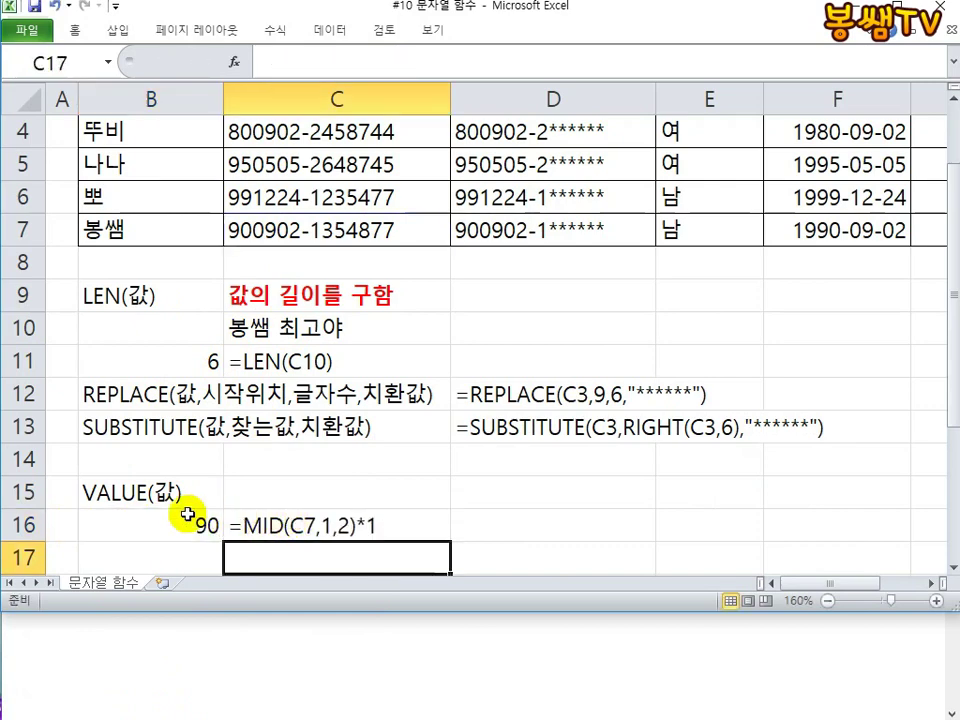
Step: Insert blank rows at row 20, above the LEFT, MID and RIGHT table, to make room for more notes
scroll(164, 510, "down", 1)
left_click(111, 396)
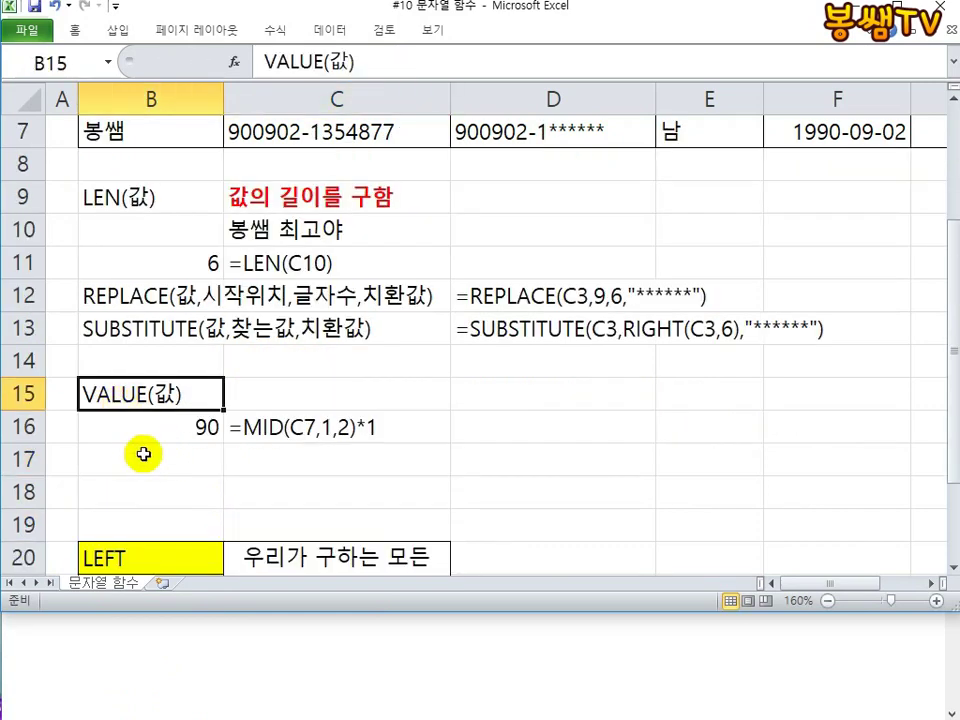
scroll(134, 482, "down", 1)
left_click_drag(12, 459, 12, 567)
right_click(172, 507)
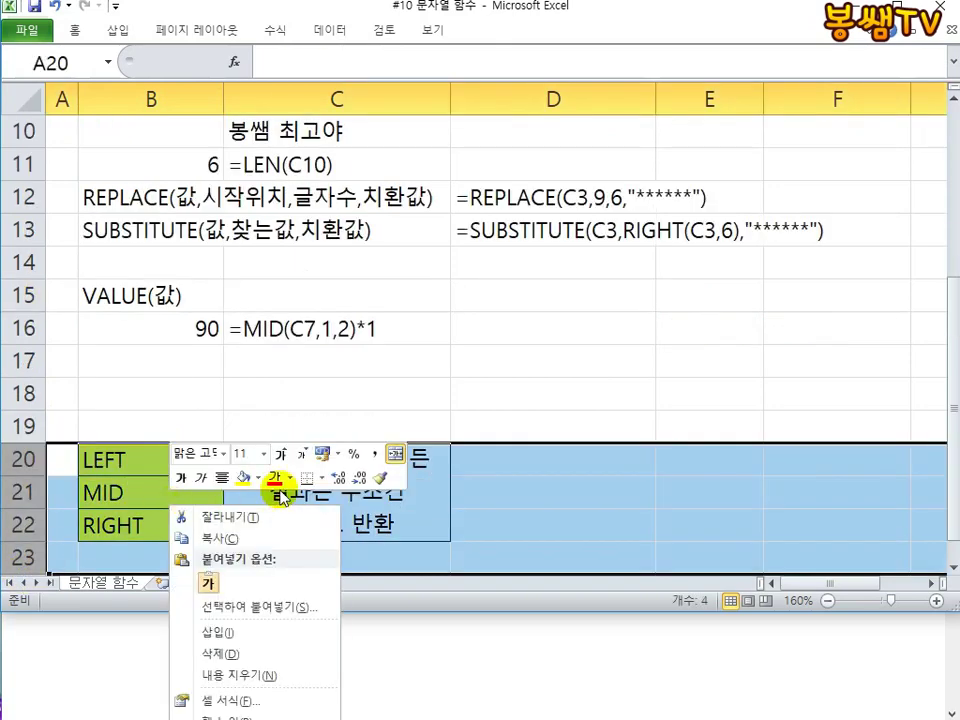
left_click(240, 633)
left_click_drag(236, 462, 232, 430)
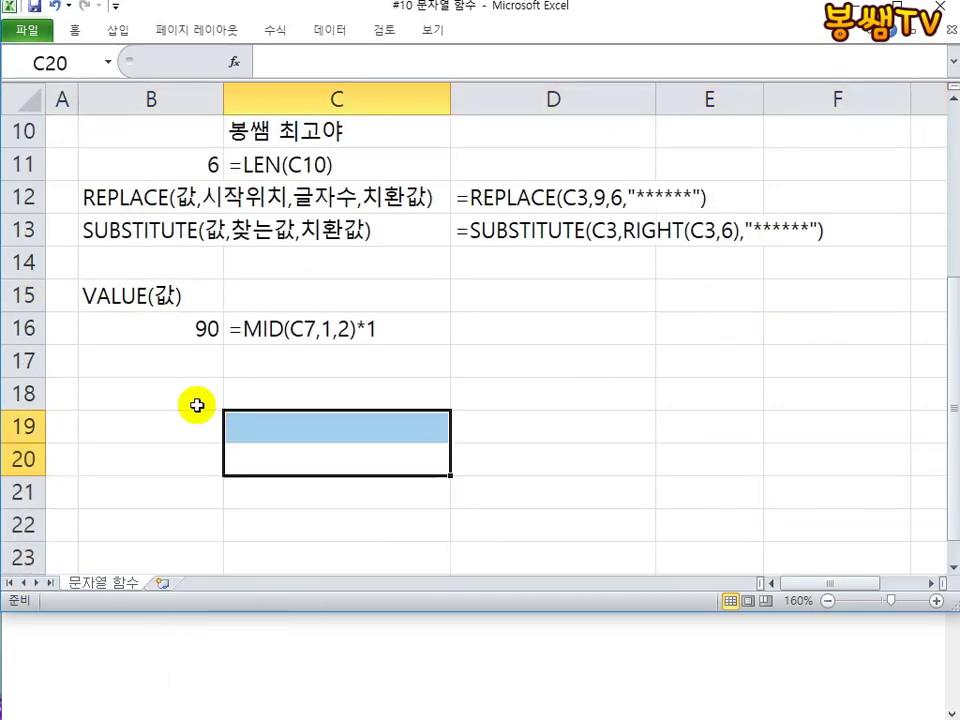
Step: Enter the formula =MID(C7,1,2) in B17 to extract the first two characters of the registration number
scroll(180, 430, "up", 1)
left_click(167, 462)
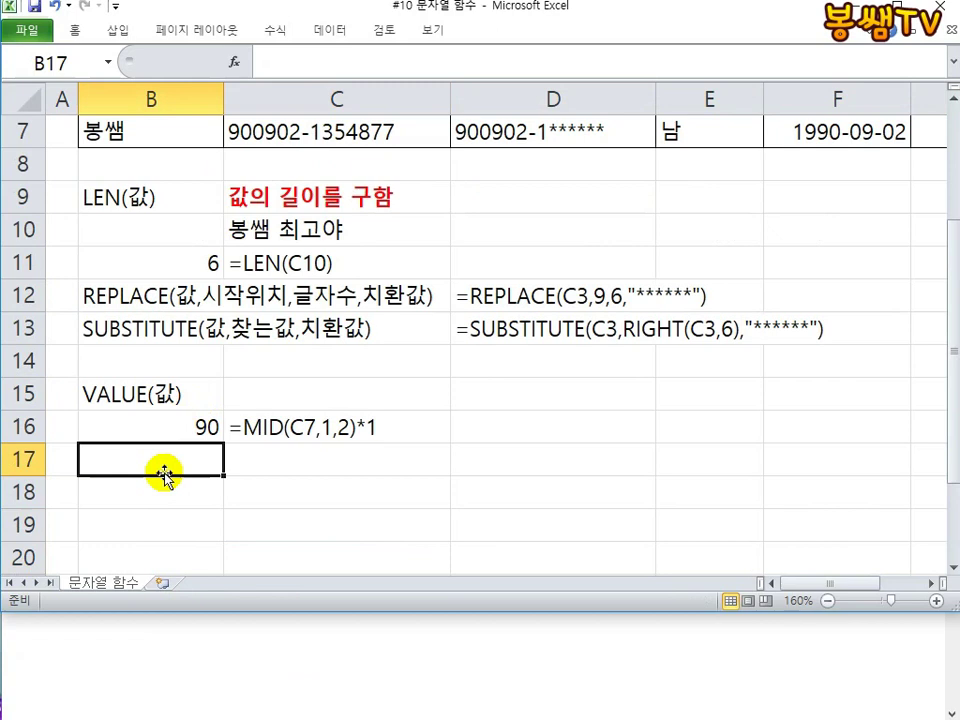
type("=ㅡ")
key("BackSpace")
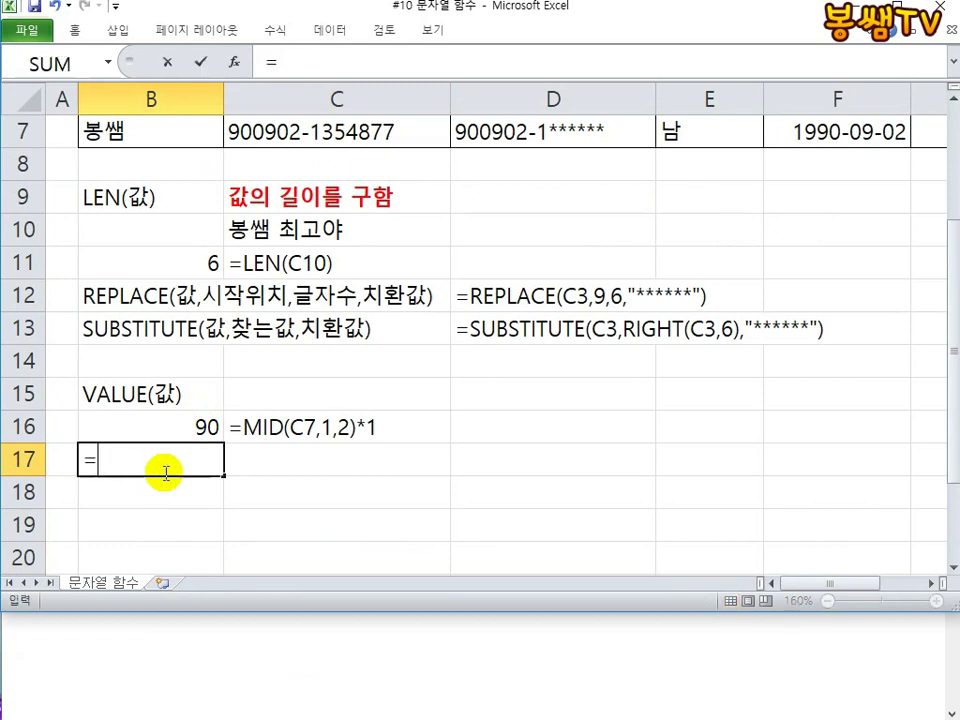
type("MI")
key("Tab")
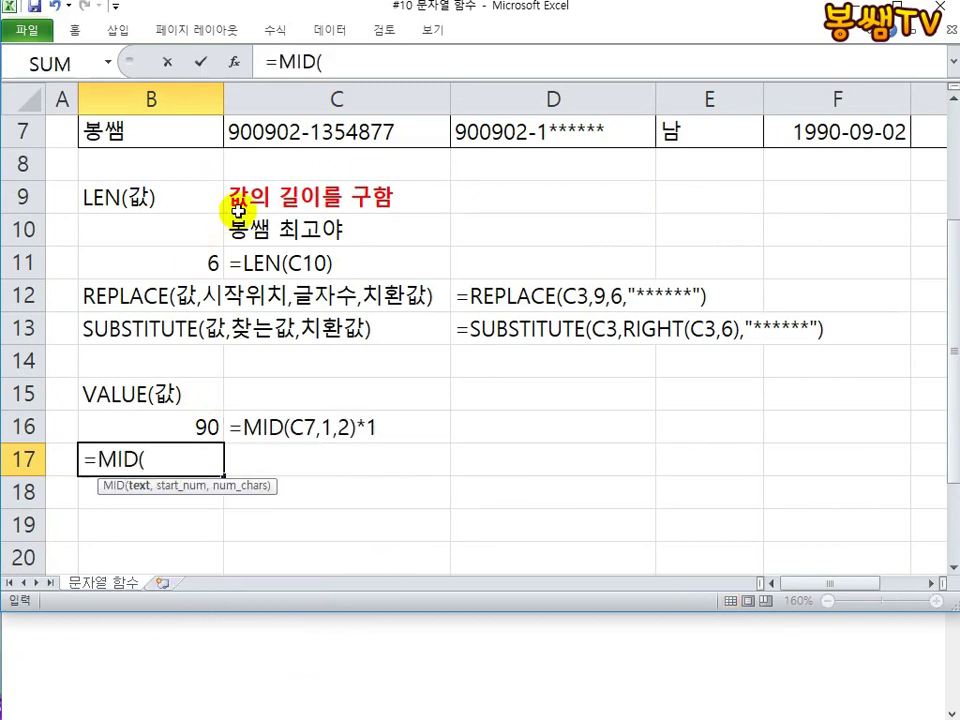
left_click(273, 140)
type(",")
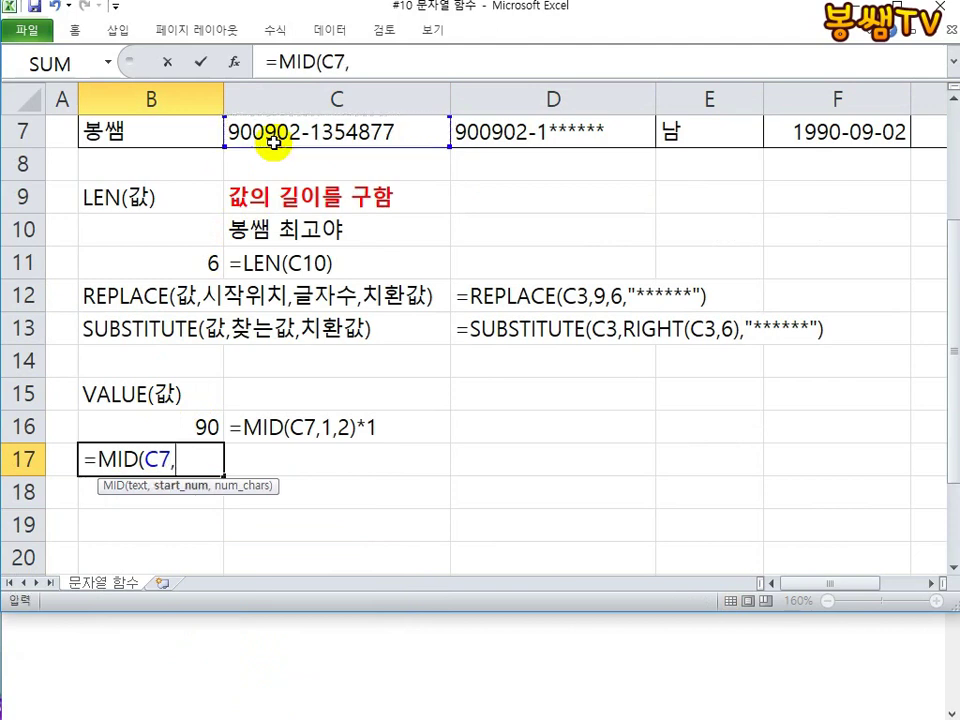
type("1,2")
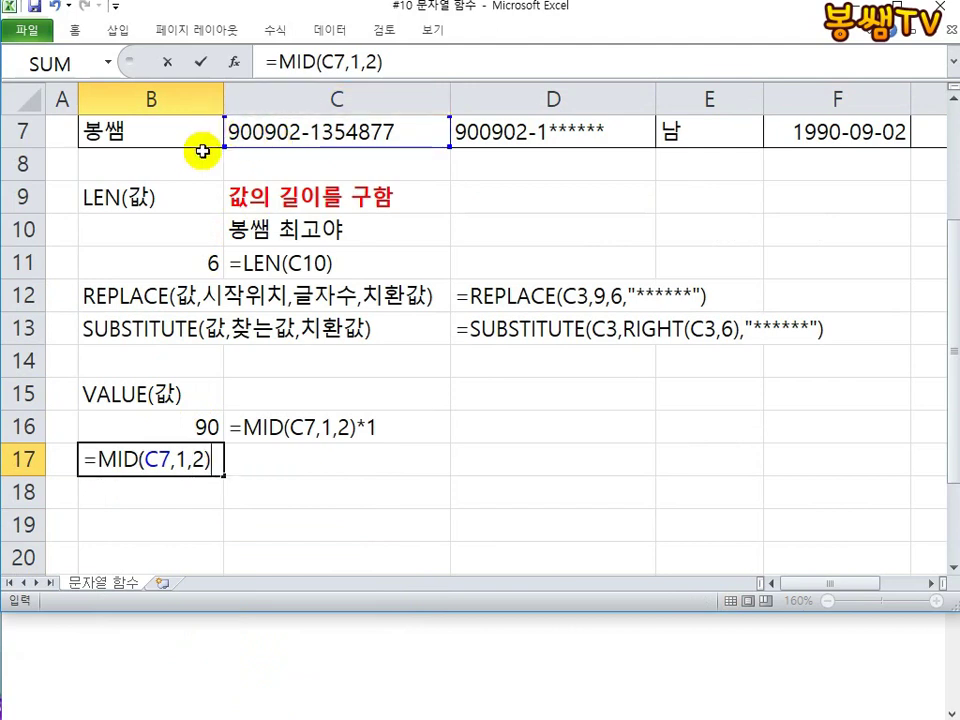
key("Return")
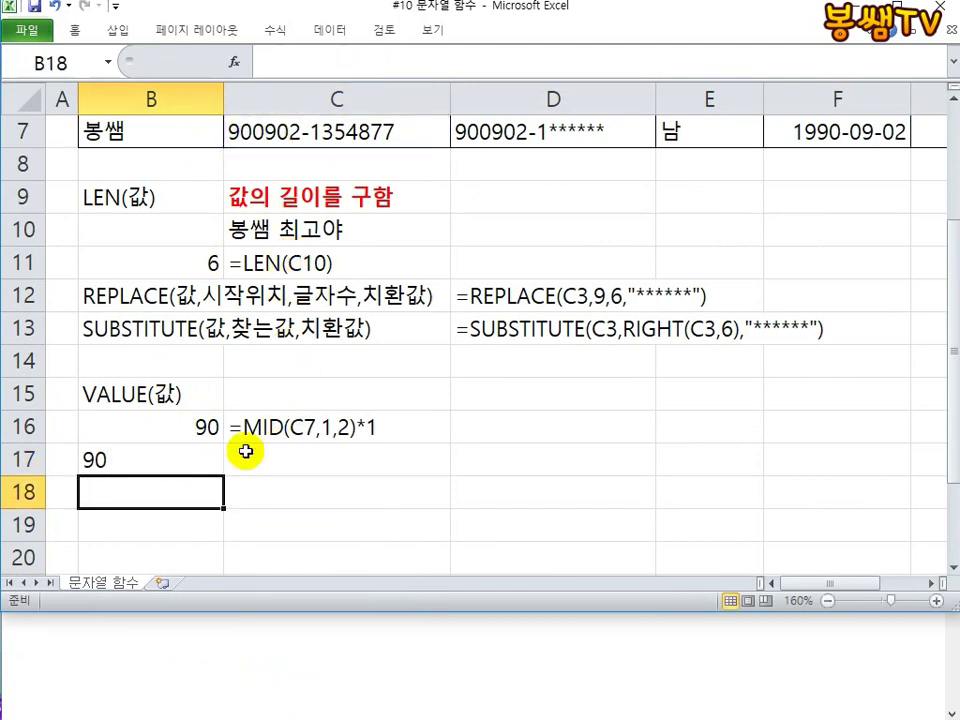
Step: Wrap the formula in B17 in the VALUE function so it reads =VALUE(MID(C7,1,2))
left_click(196, 463)
double_click(196, 463)
key("Escape")
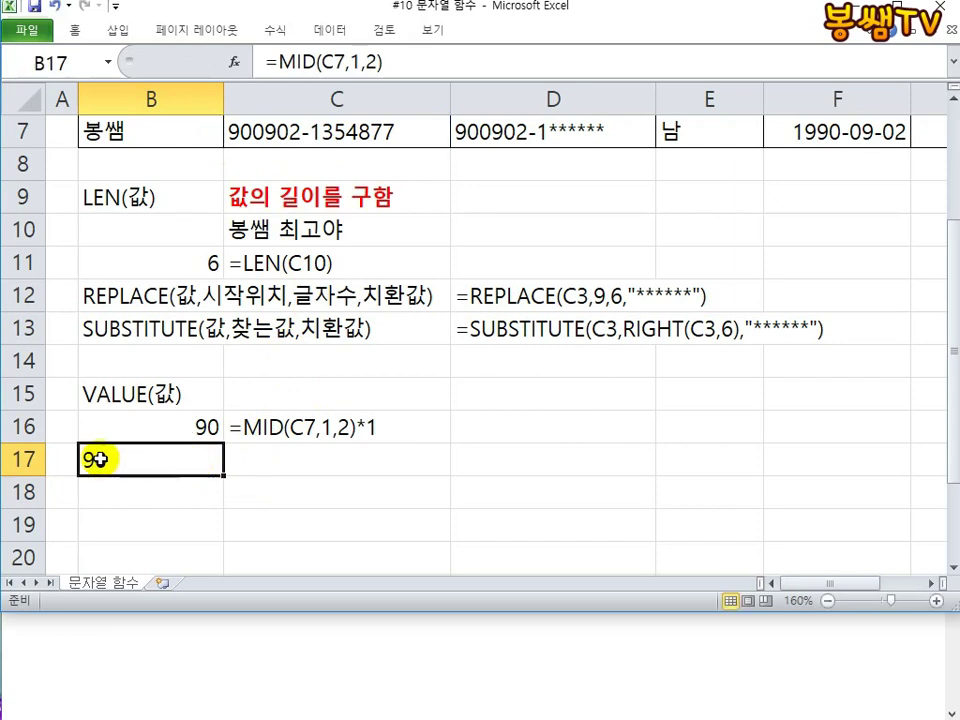
double_click(92, 461)
type("VALUE(")
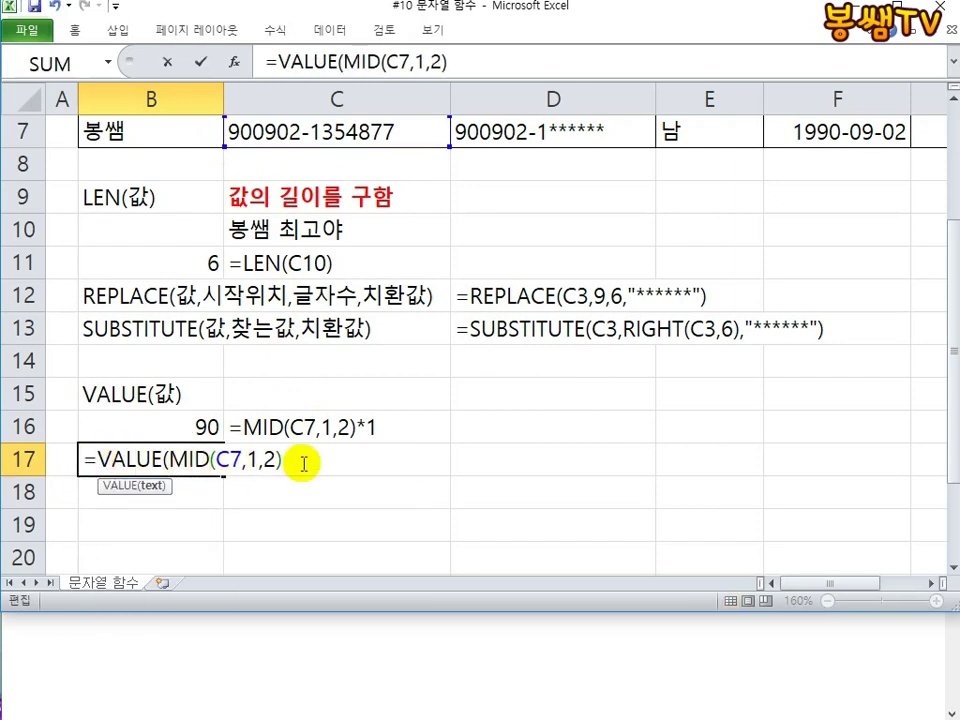
key("Return")
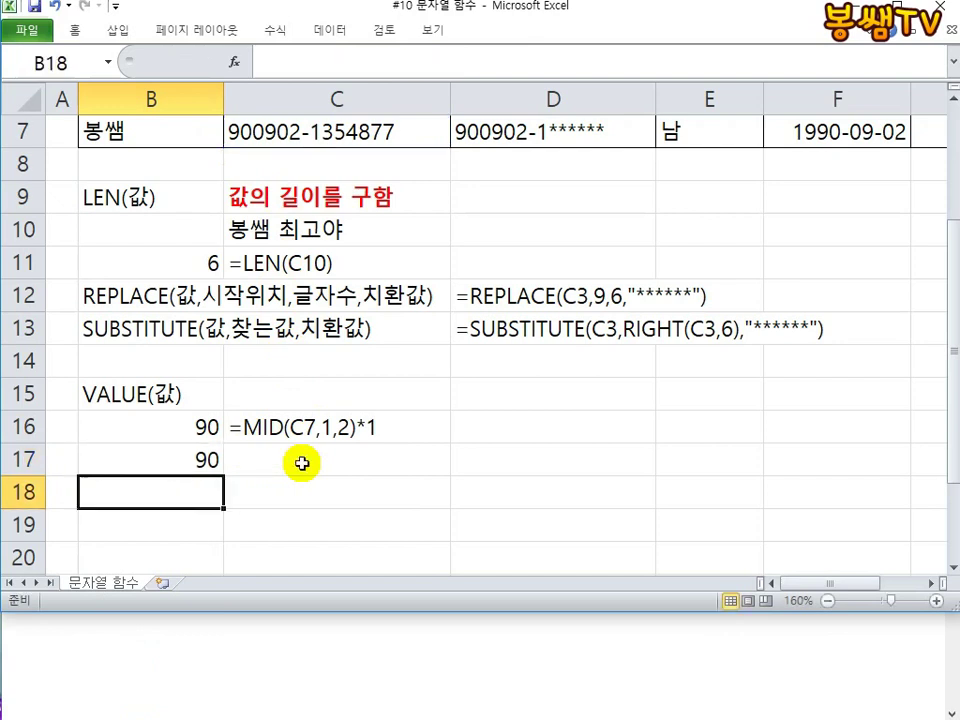
Step: Copy the formula text from B17 and put it in C17 as plain text reading =VALUE(MID(C7,1,2))
left_click(195, 460)
double_click(195, 460)
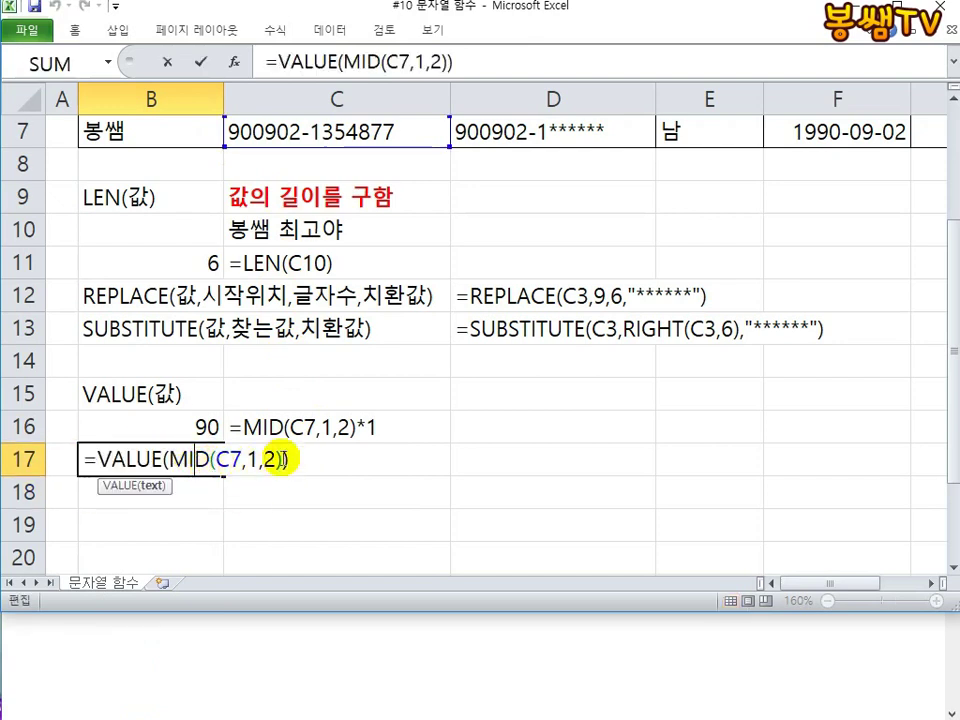
key("shift+Home")
key("ctrl+c")
key("Escape")
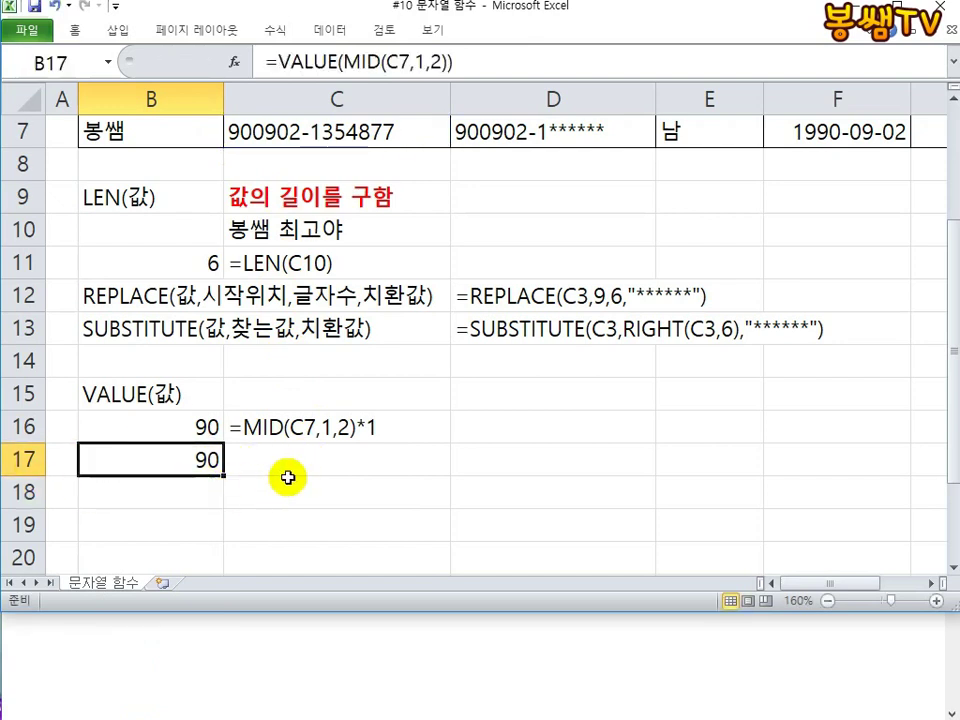
left_click(285, 480)
left_click(285, 457)
type("'")
key("ctrl+v")
key("Return")
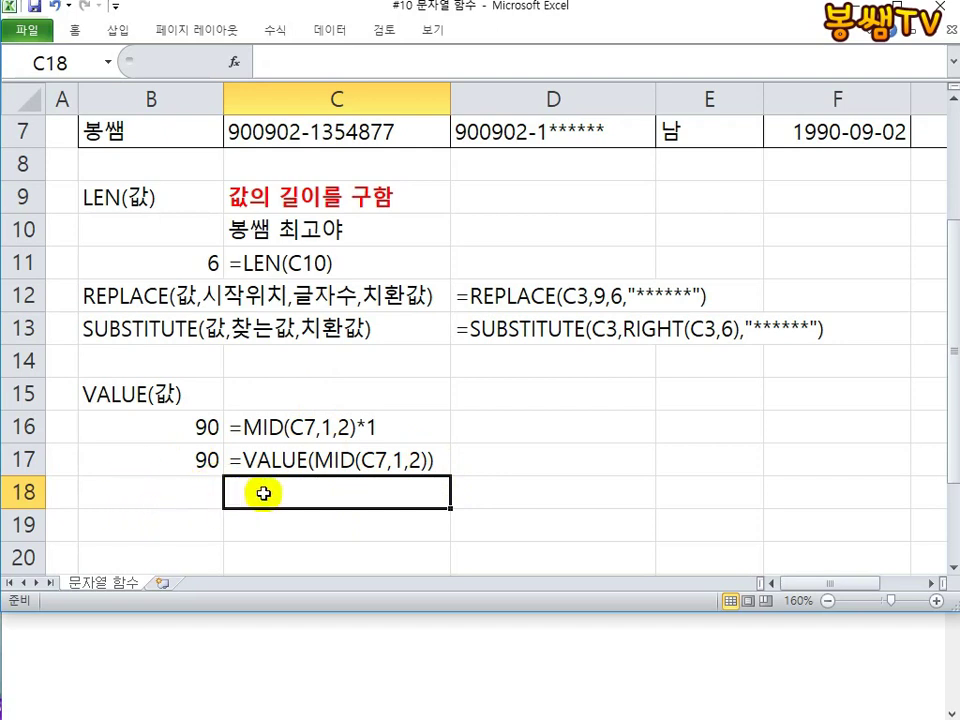
Step: Enter the syntax label TEXT(값,"표시형식") in B19, below the VALUE notes
left_click(145, 517)
type("ㅅㄷ")
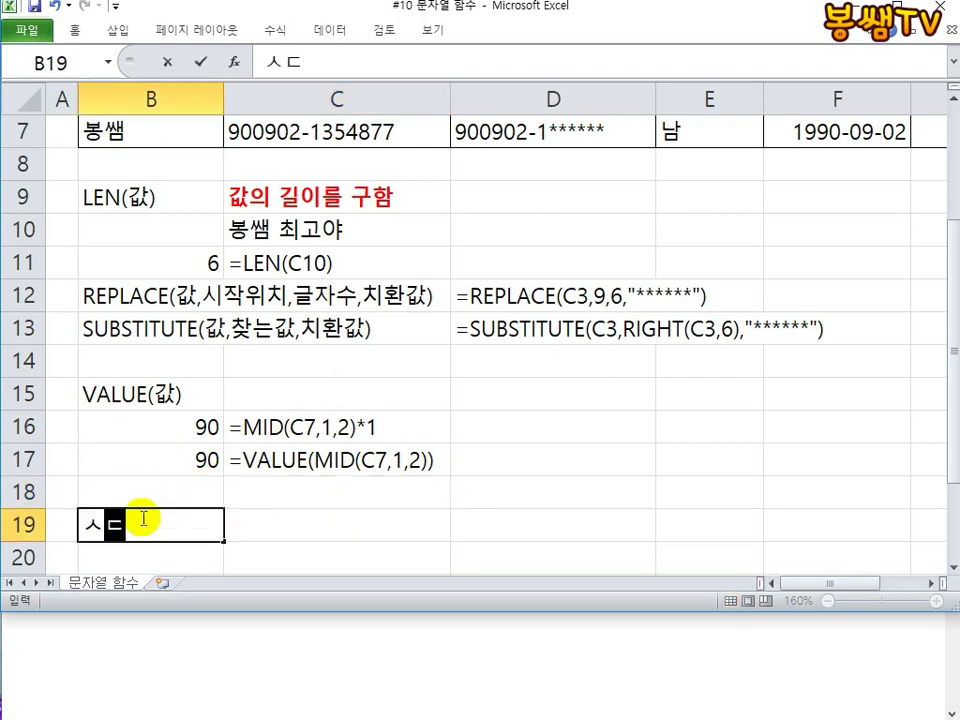
key("BackSpace")
key("BackSpace")
key("Hangul")
type("TEXT(")
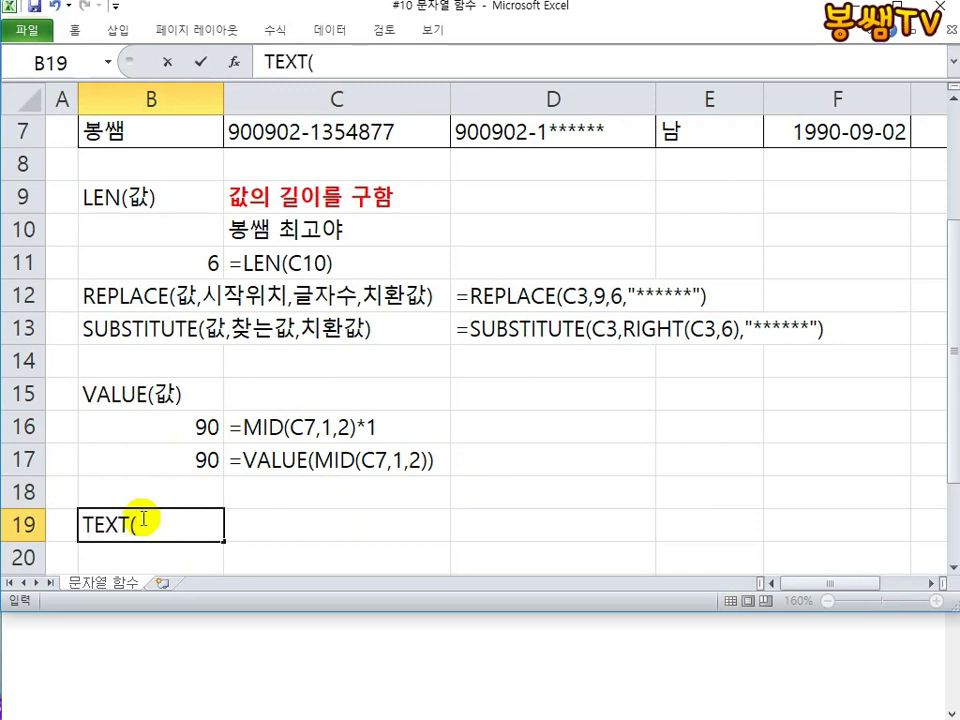
type("값,")
type("\"표시혀")
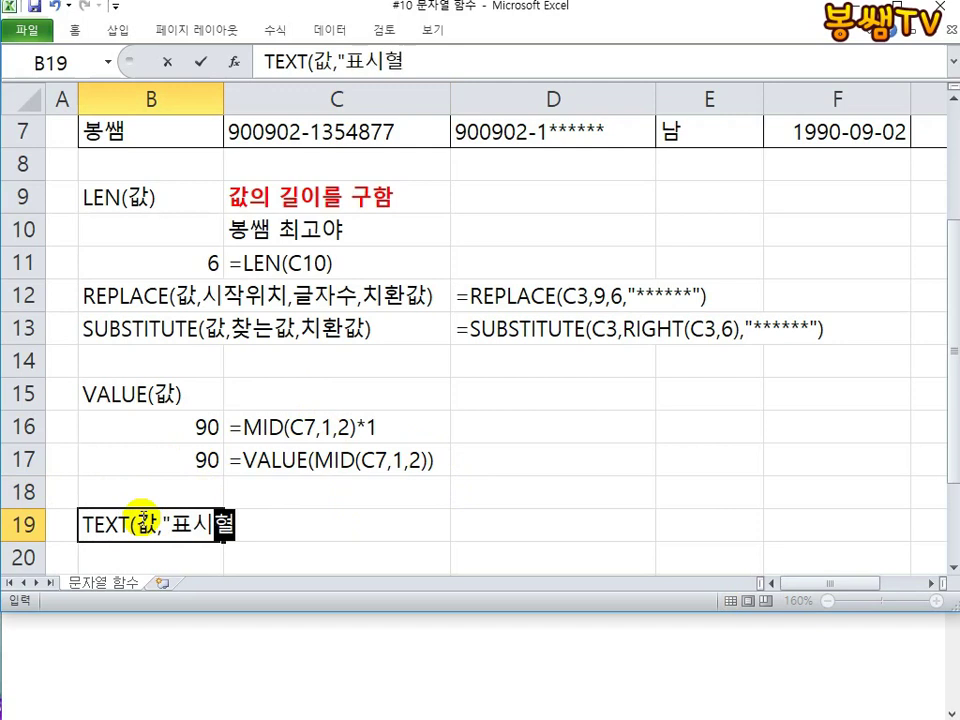
key("BackSpace")
type("형식")
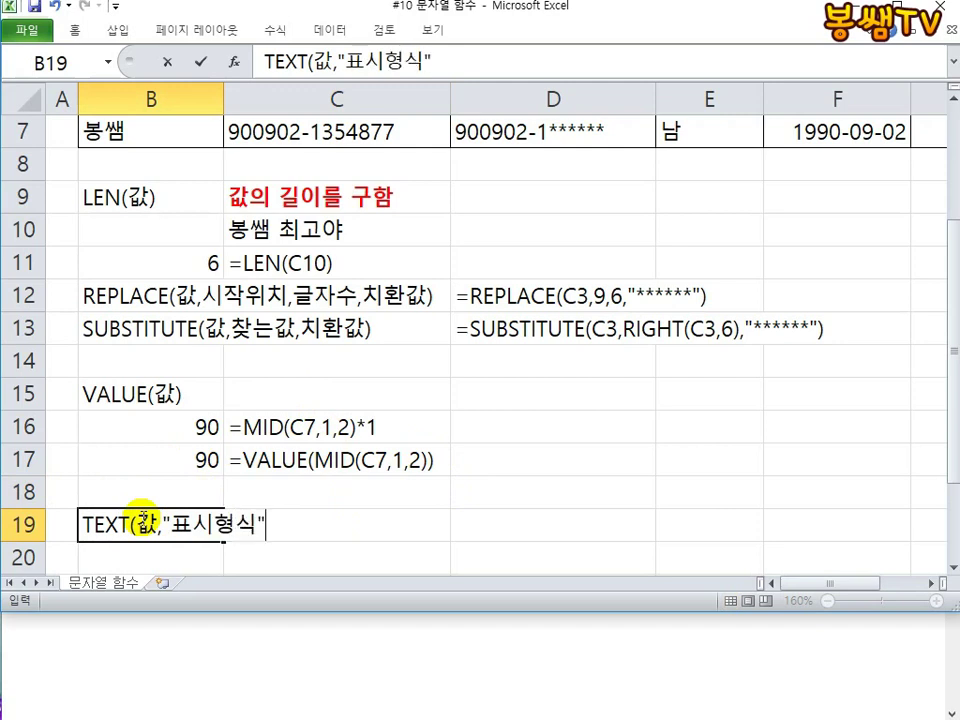
key("Return")
Step: Enter the sample date 1999-12-25 in D19, beside the TEXT syntax label
scroll(160, 515, "down", 1)
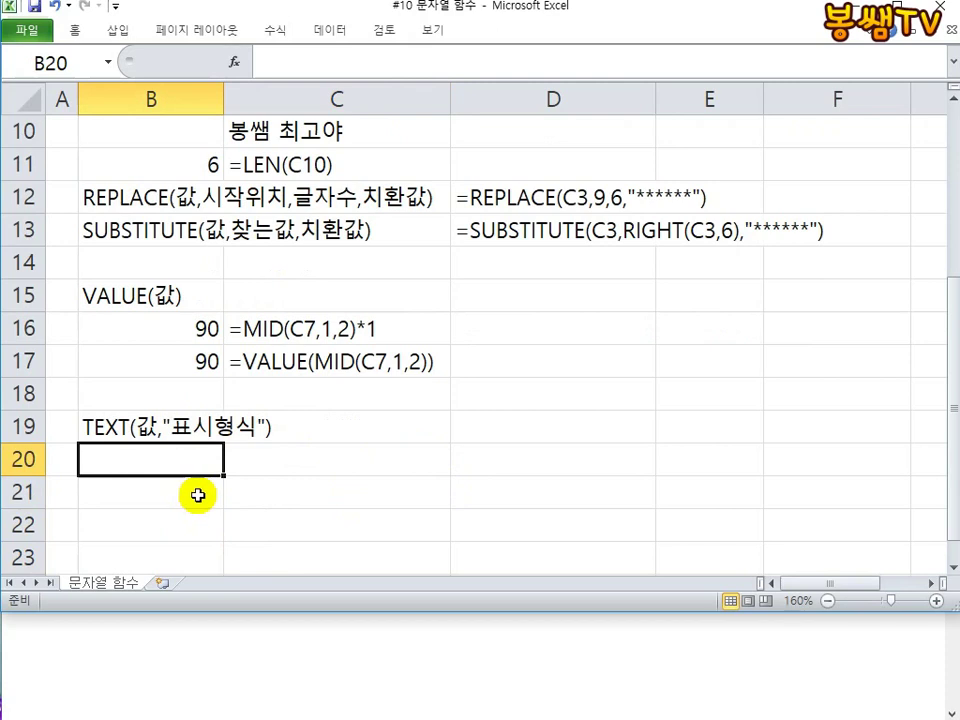
left_click(507, 440)
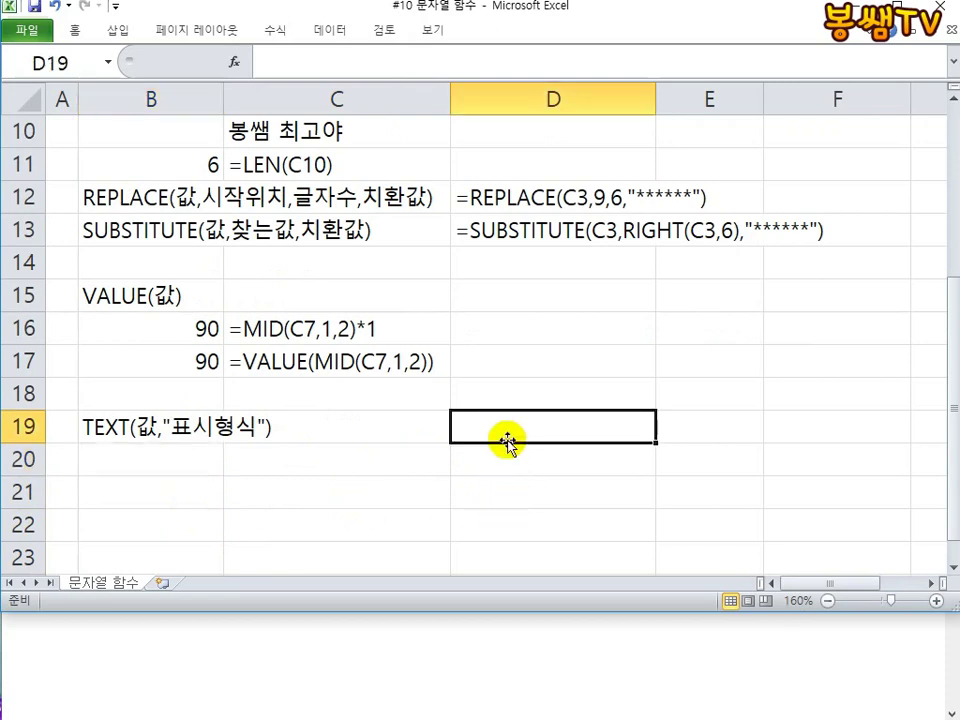
type("1999-12-25")
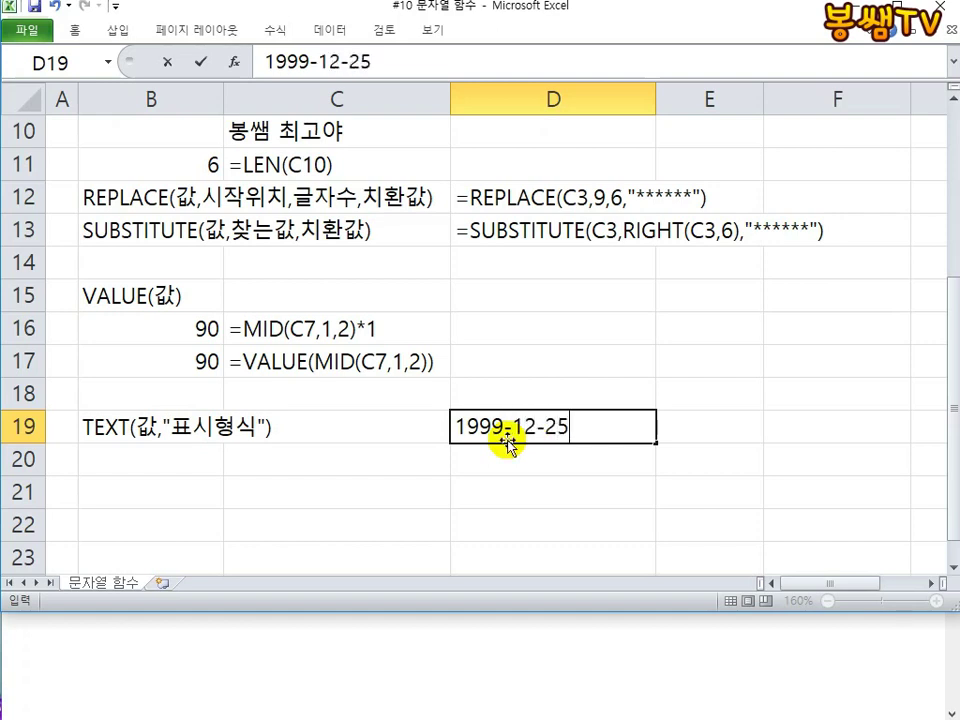
key("Return")
left_click(543, 428)
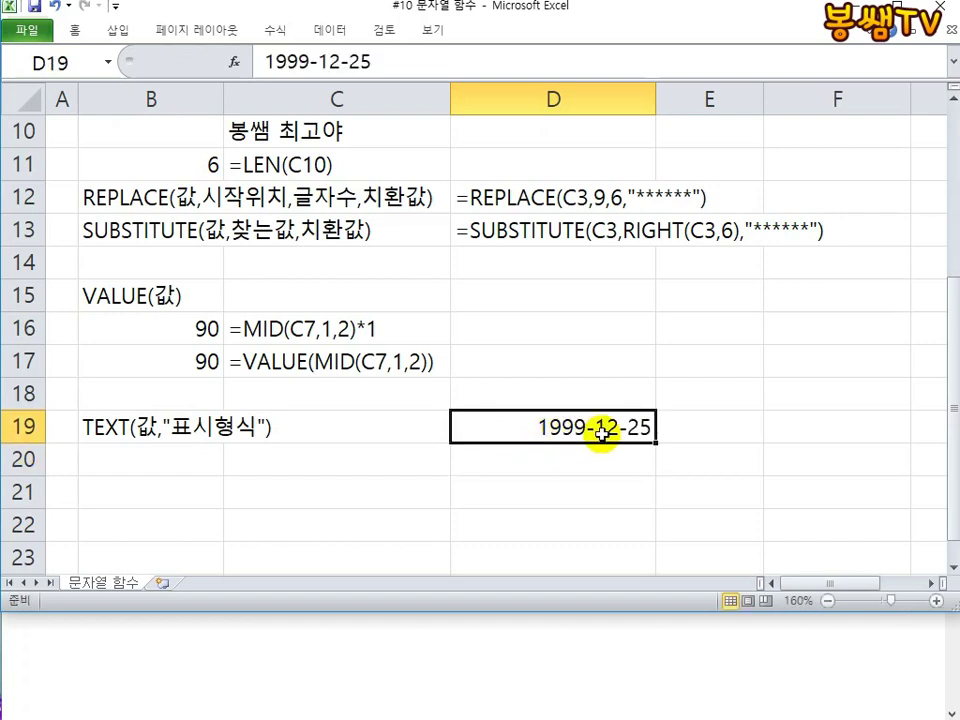
Step: Switch to Notepad and write the date in the target display format as 1999년 12월 1일
left_click(565, 628)
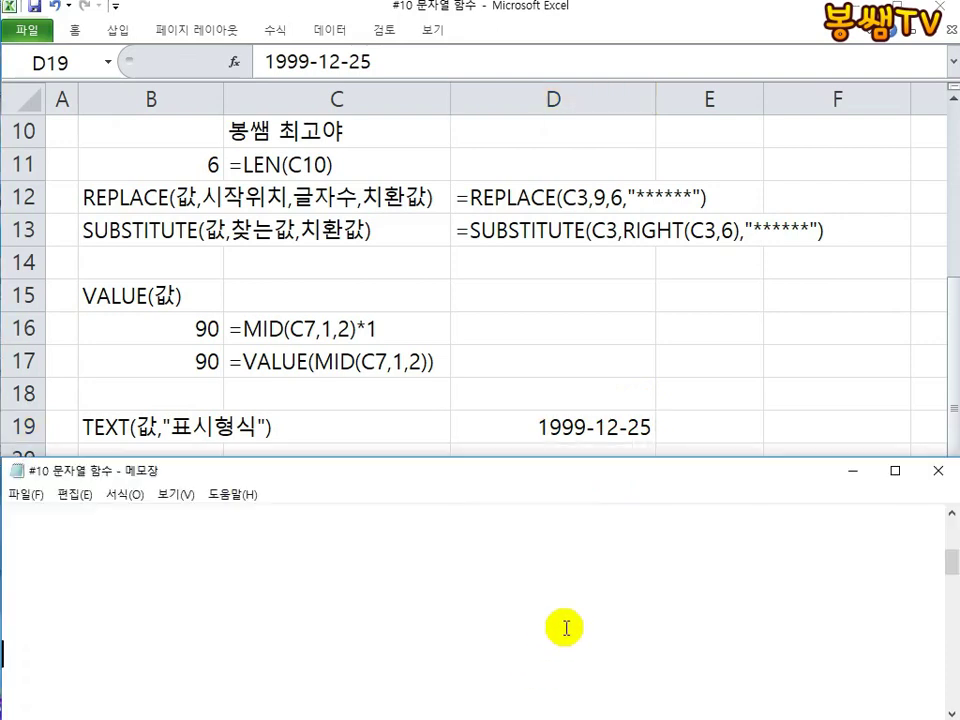
type("1999")
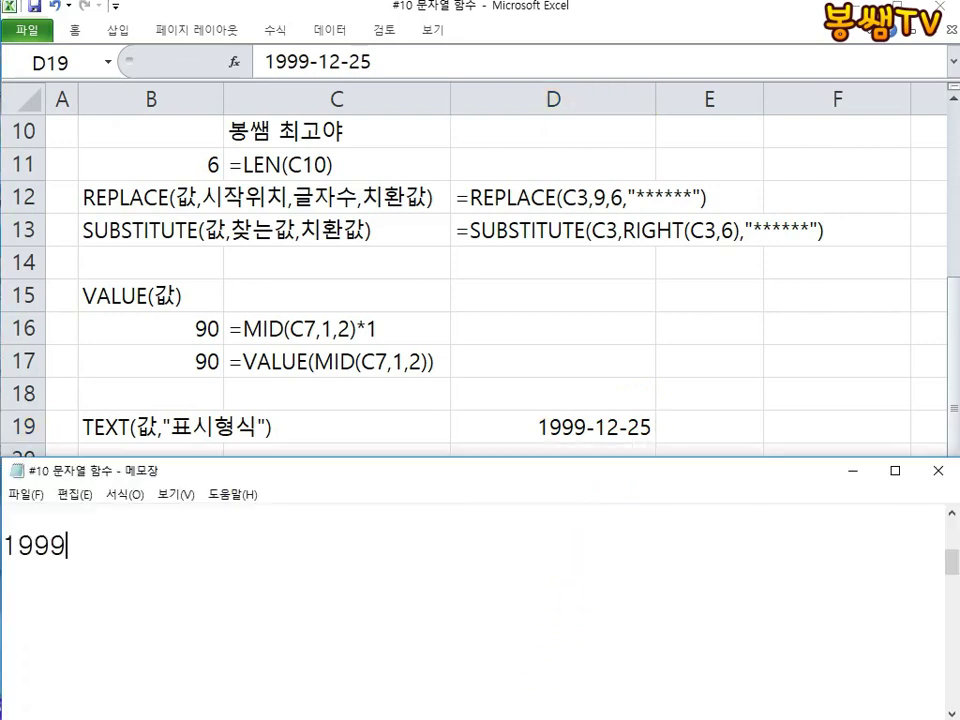
type("년 12")
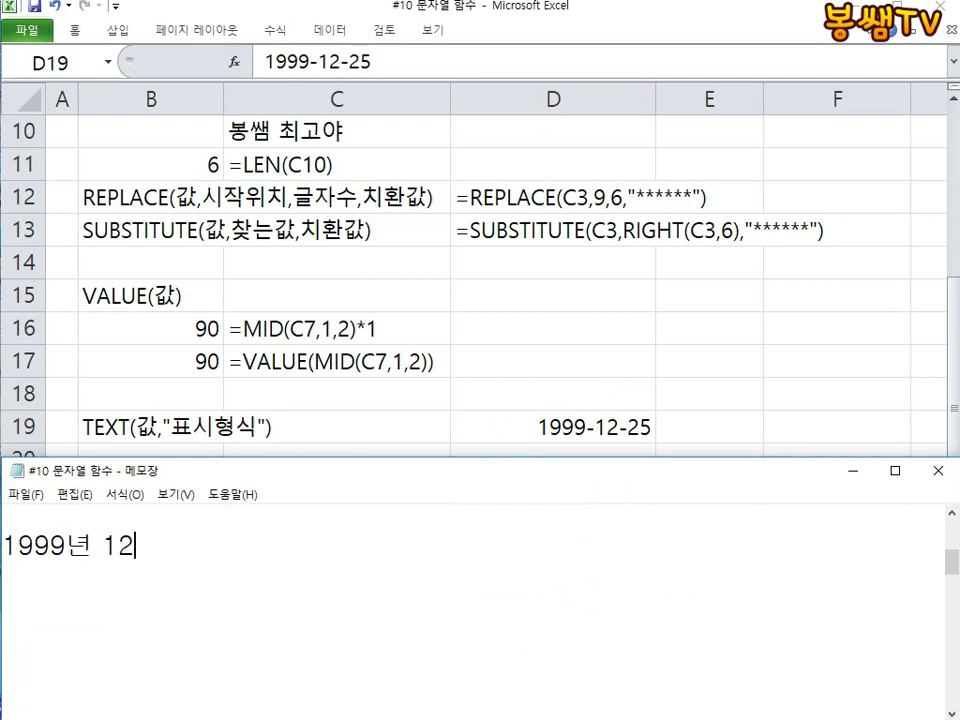
type("월 1일")
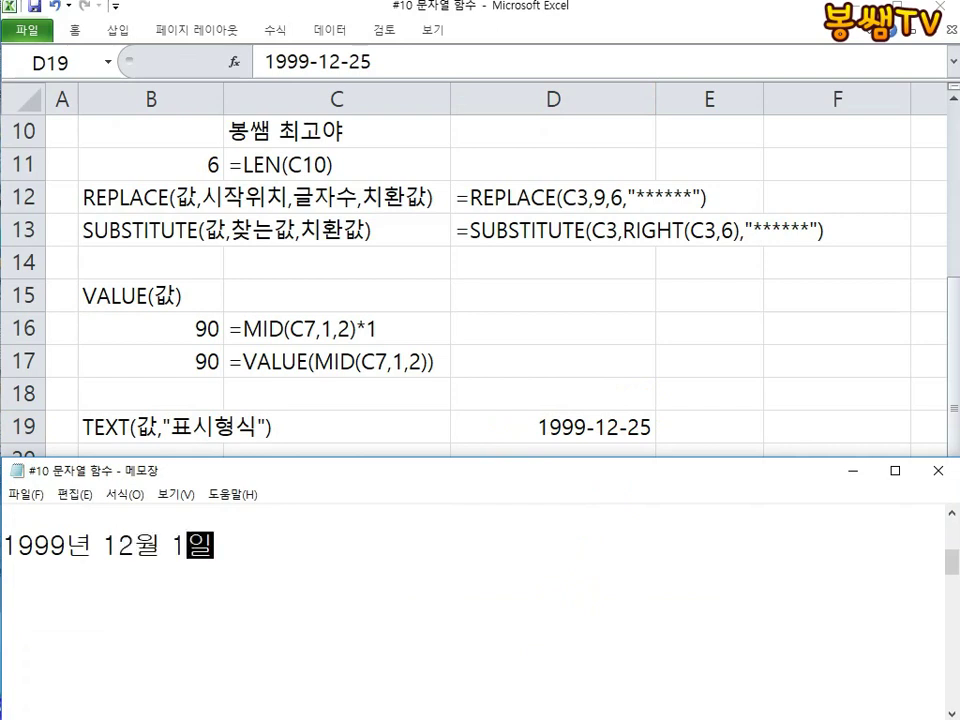
Step: Return to Excel and change the sample date in D19 to 1999-12-01 to match the date in Notepad
left_click(615, 428)
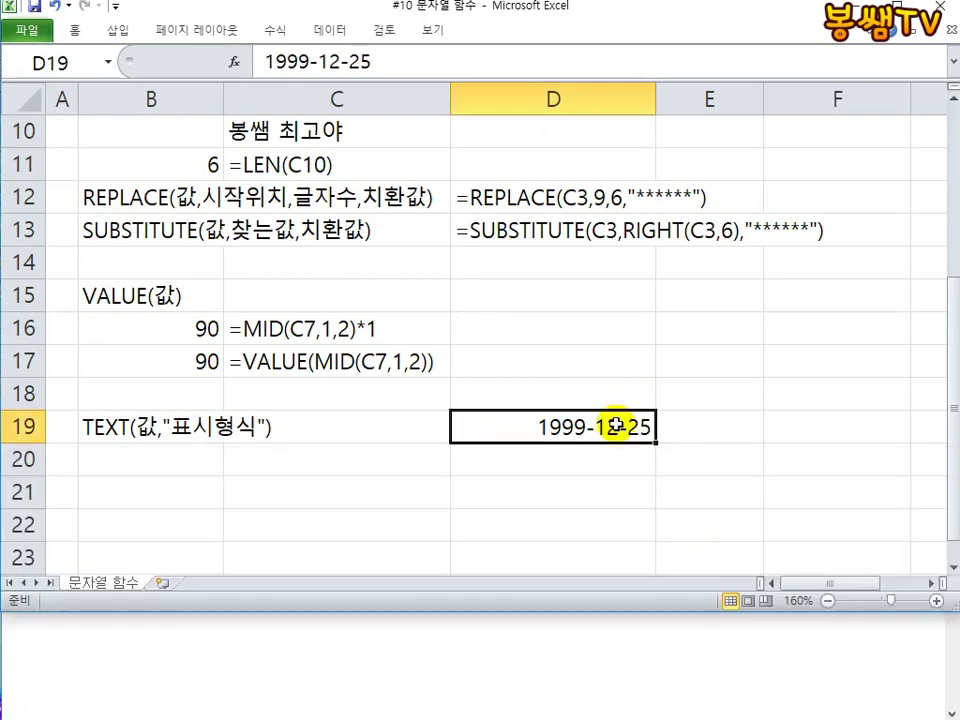
double_click(655, 427)
key("BackSpace")
key("BackSpace")
type("1")
key("Return")
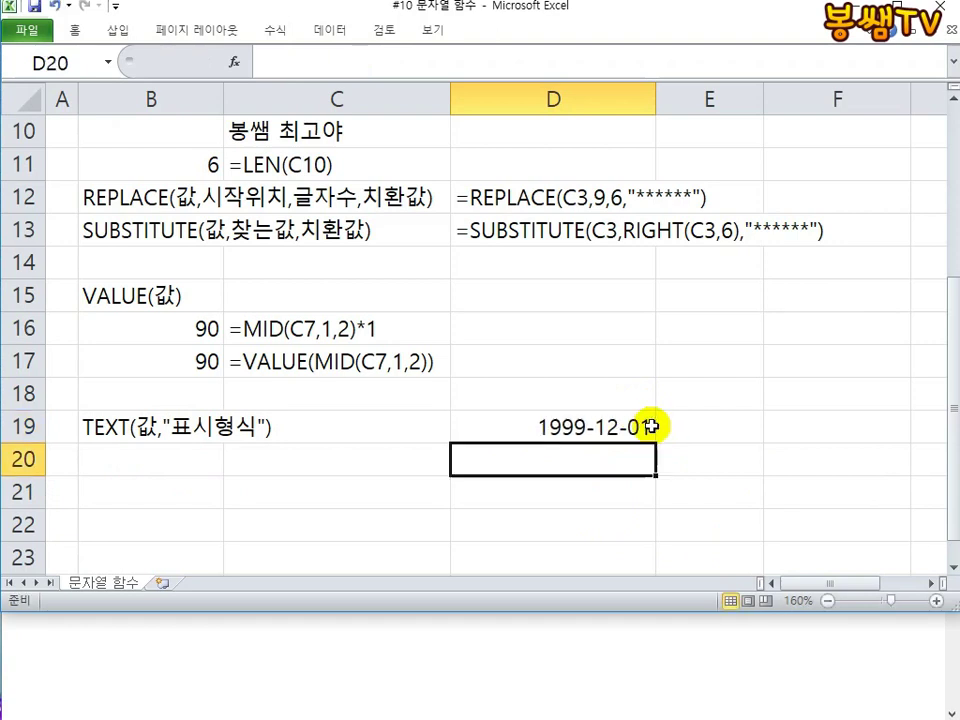
left_click(480, 625)
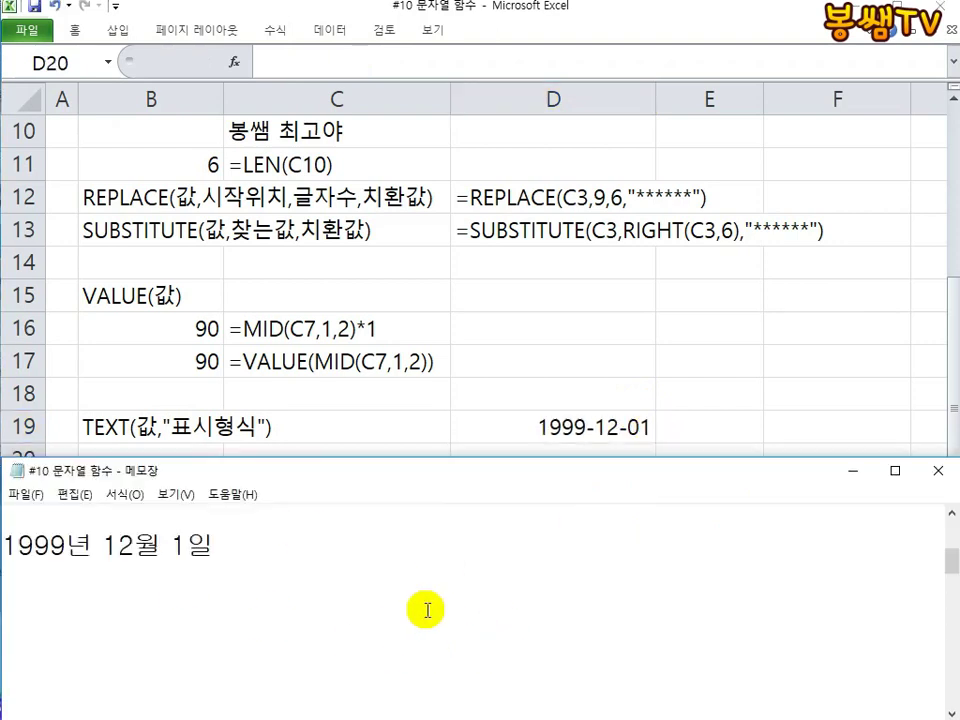
left_click(552, 427)
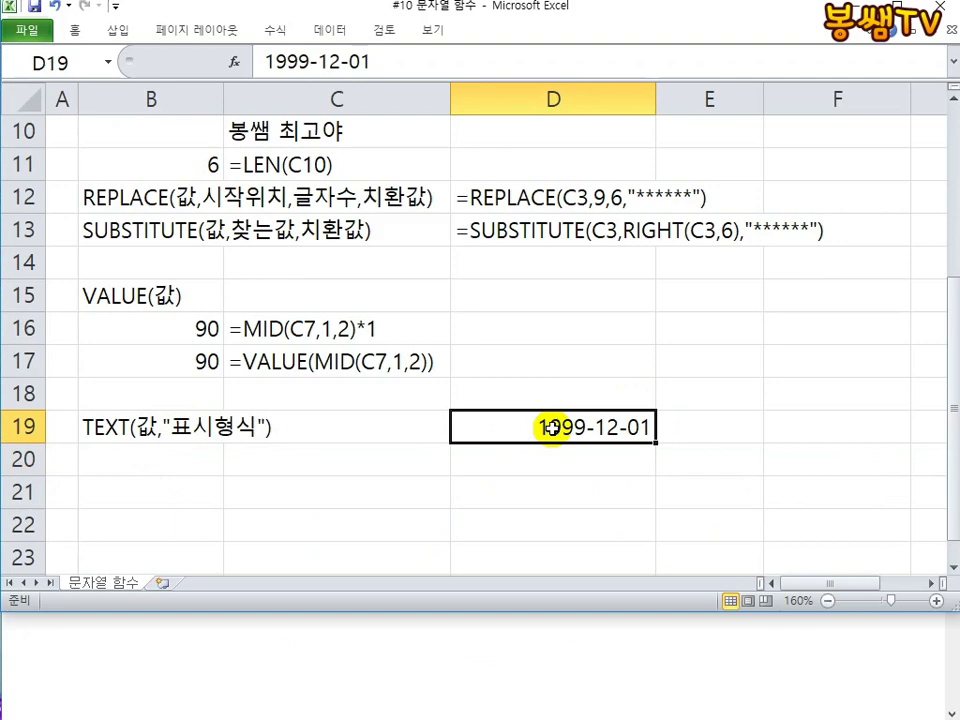
key("ctrl+1")
left_click(516, 290)
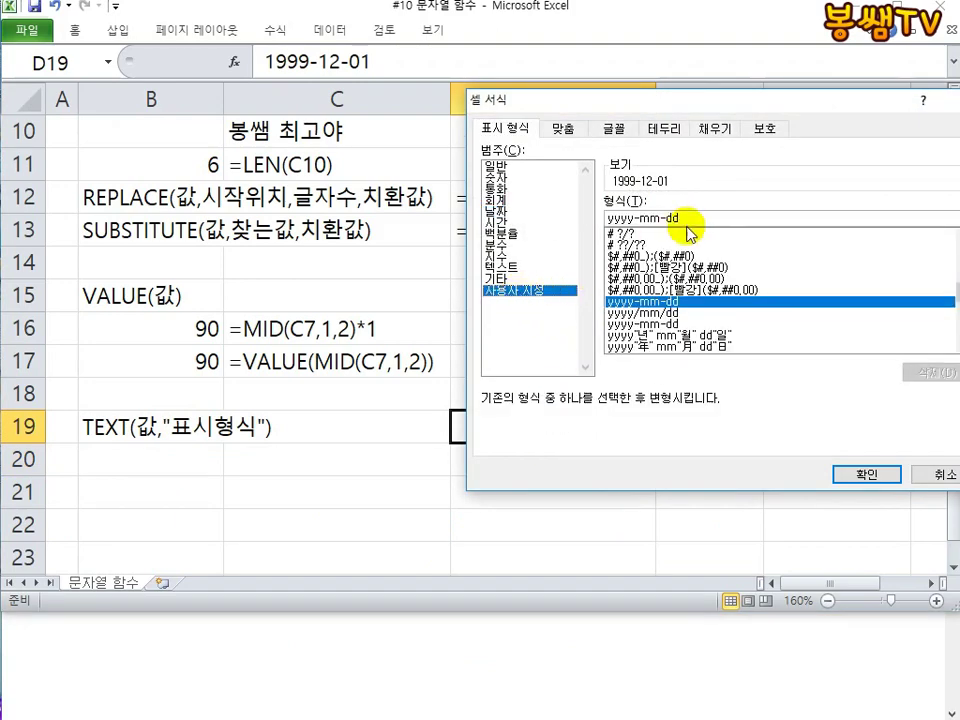
left_click_drag(686, 224, 456, 229)
key("BackSpace")
type("YYY")
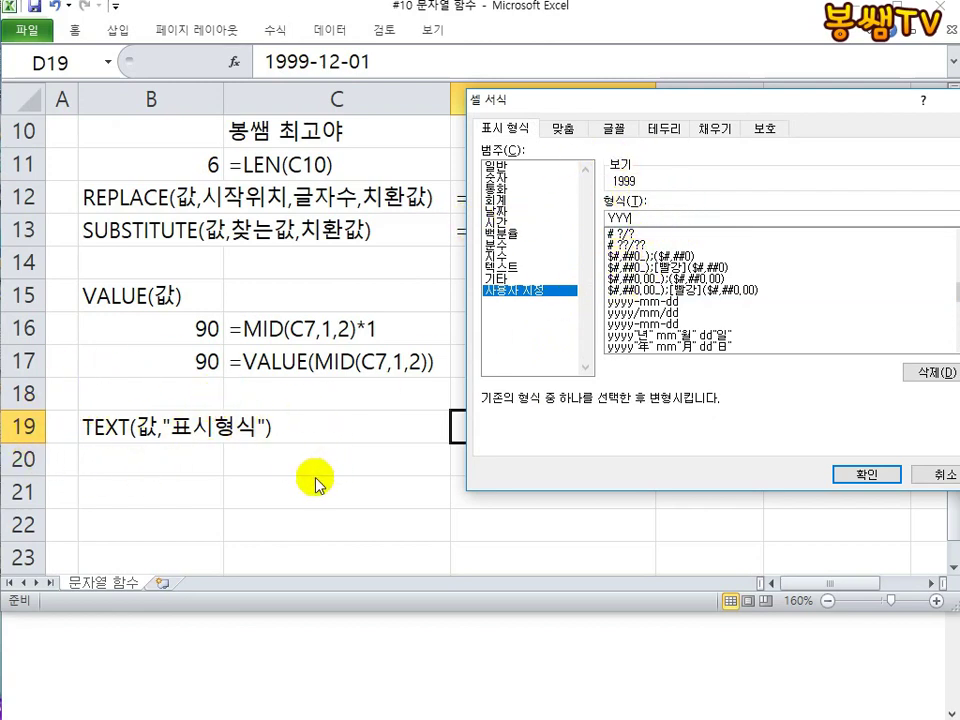
left_click(932, 478)
left_click(461, 510)
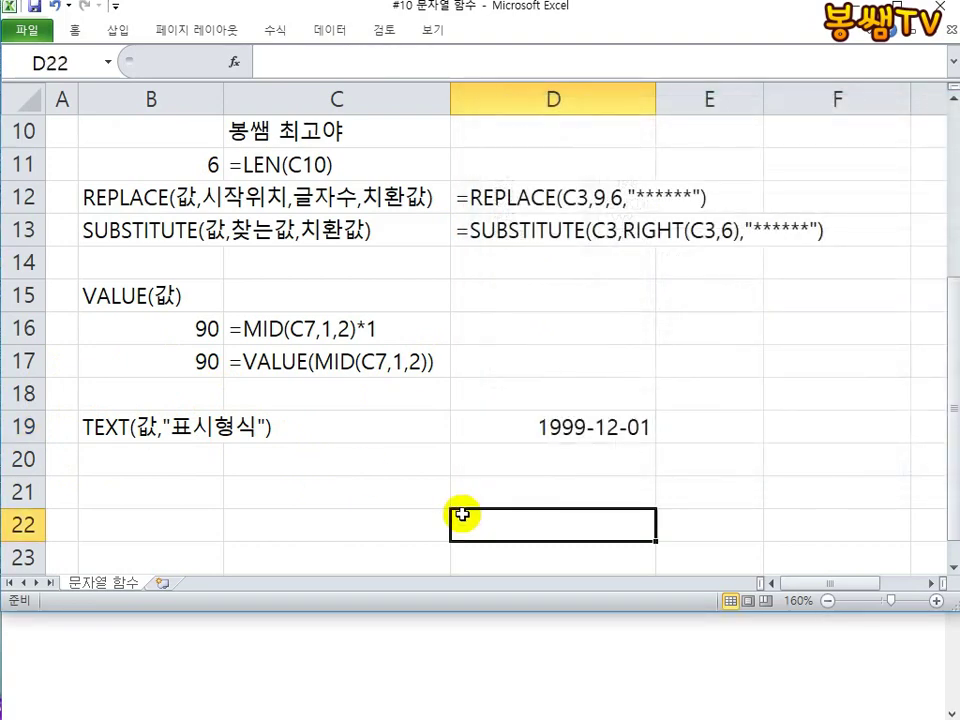
Step: Enter the formula =TEXT(D19,"yyyy년 m월 d일") in B20, below the TEXT syntax label
left_click(180, 463)
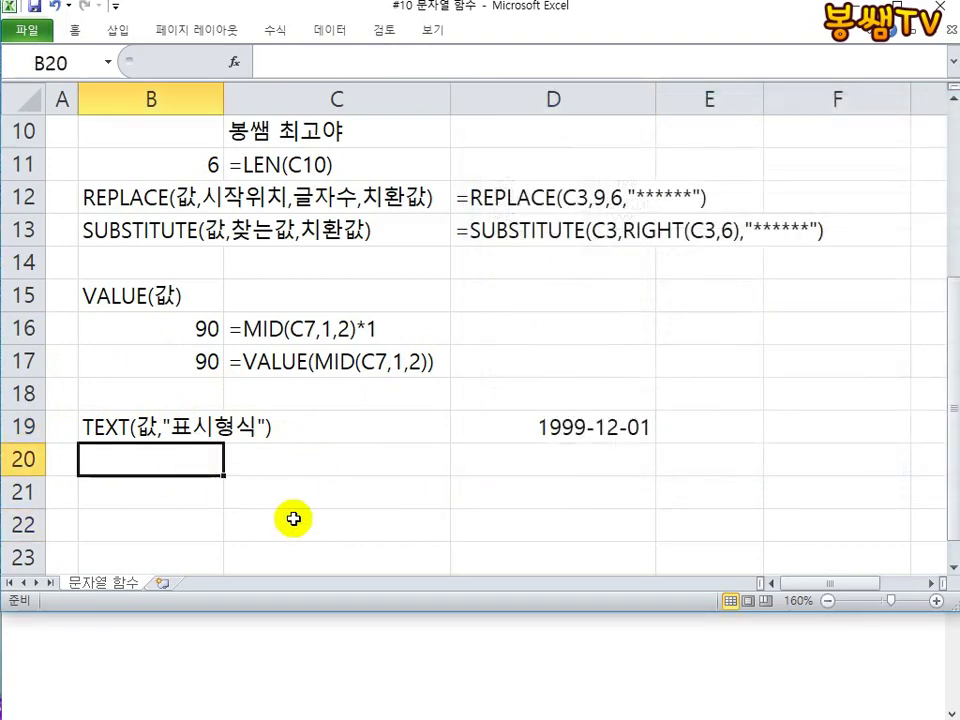
type("=")
key("BackSpace")
key("Hangul")
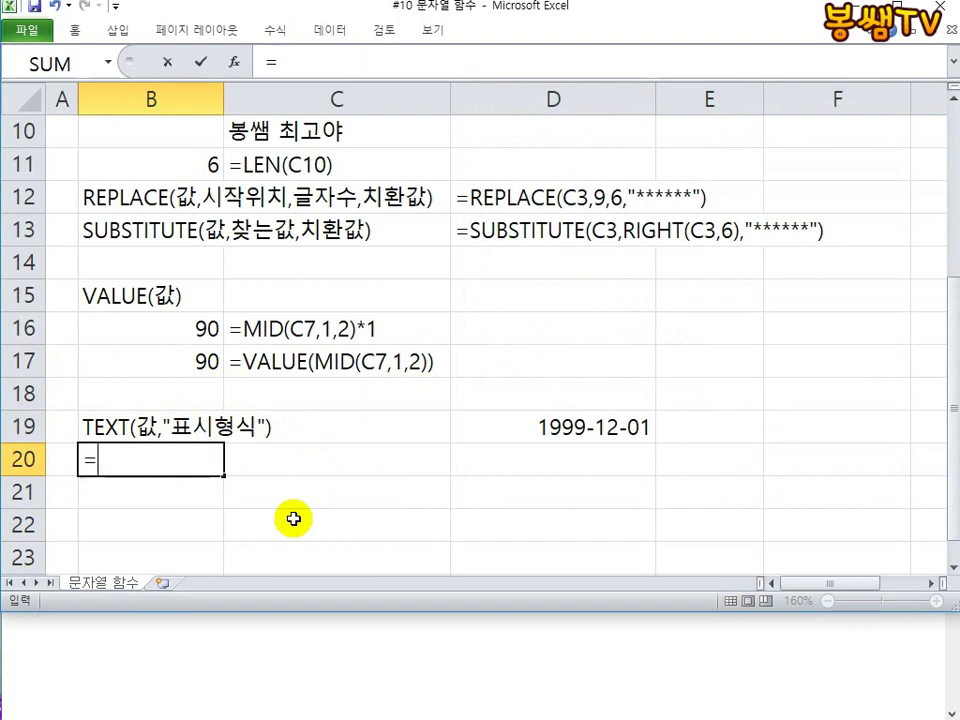
type("TEXT(")
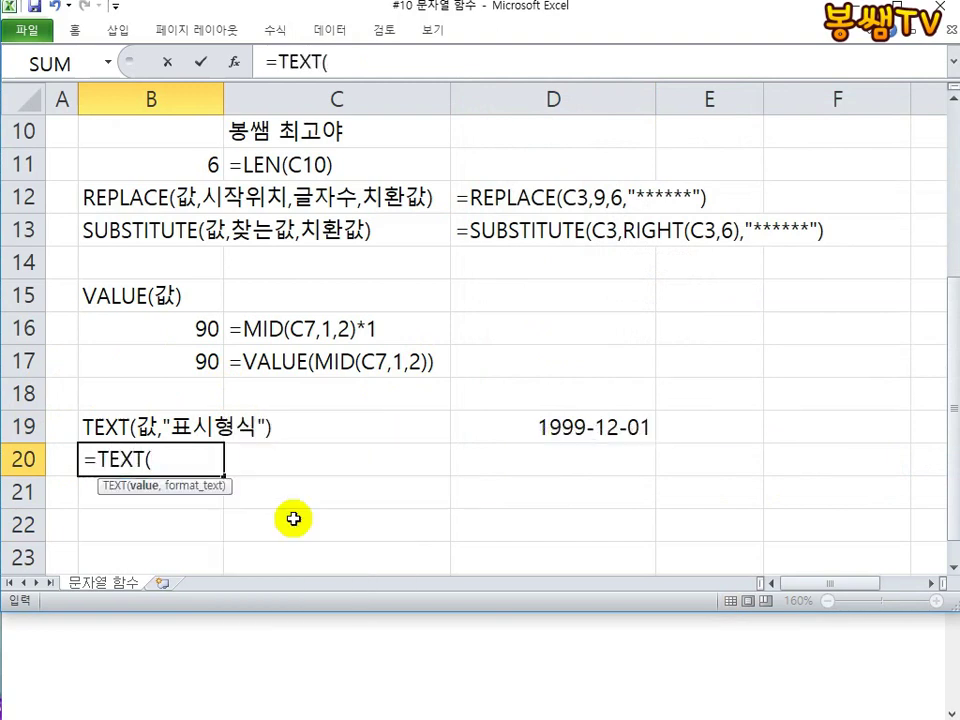
left_click(523, 433)
type(",")
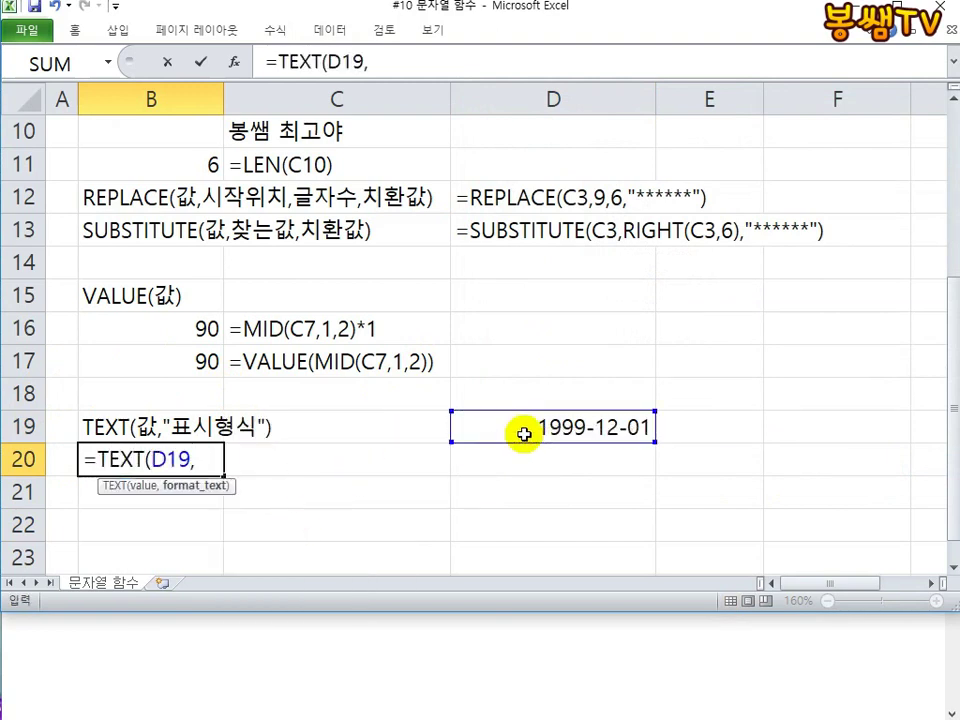
type("\"")
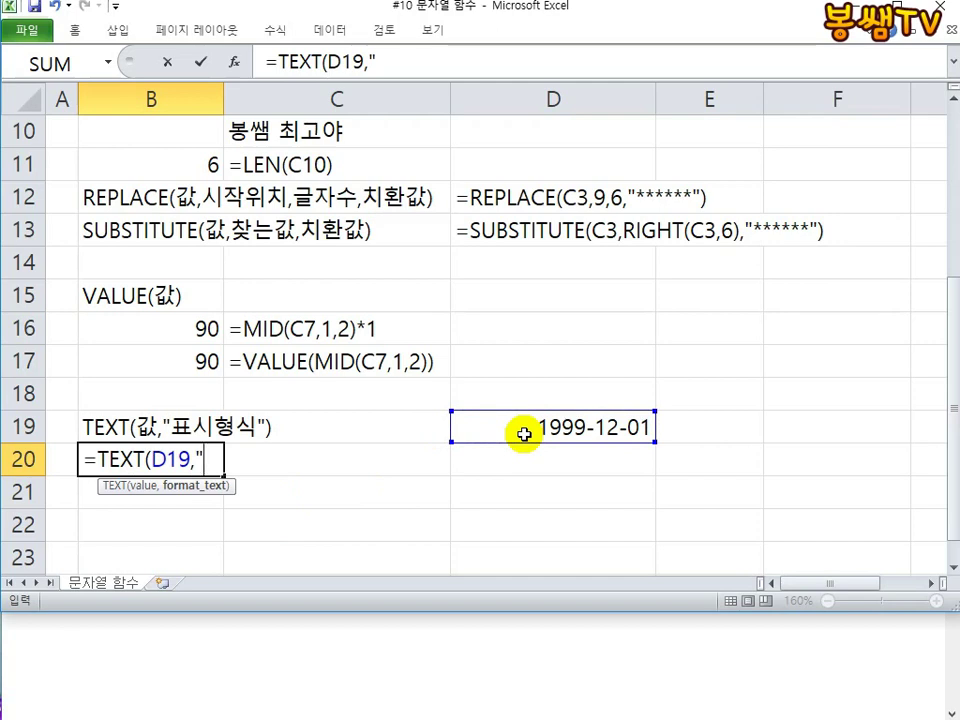
type("ㅛㅛ")
key("BackSpace")
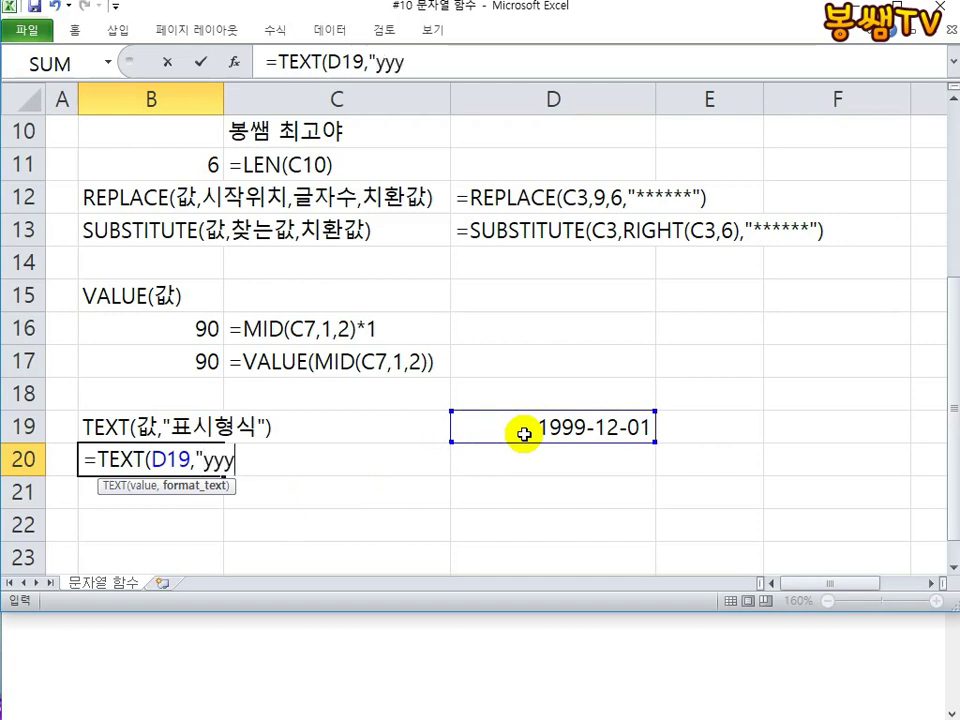
type("너")
key("Hangul")
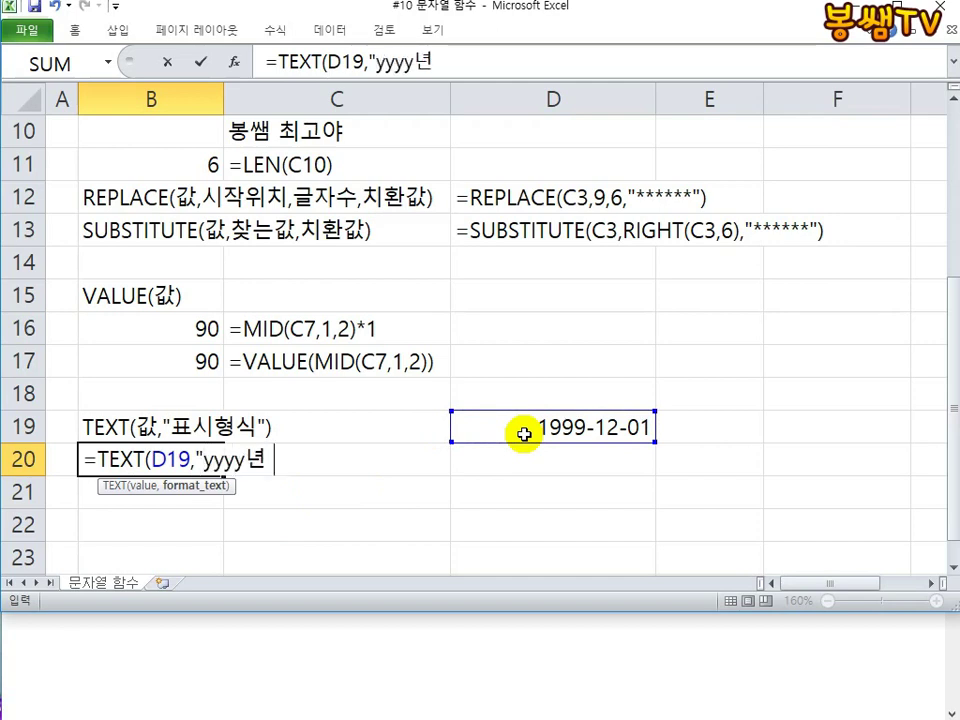
type("m월 d")
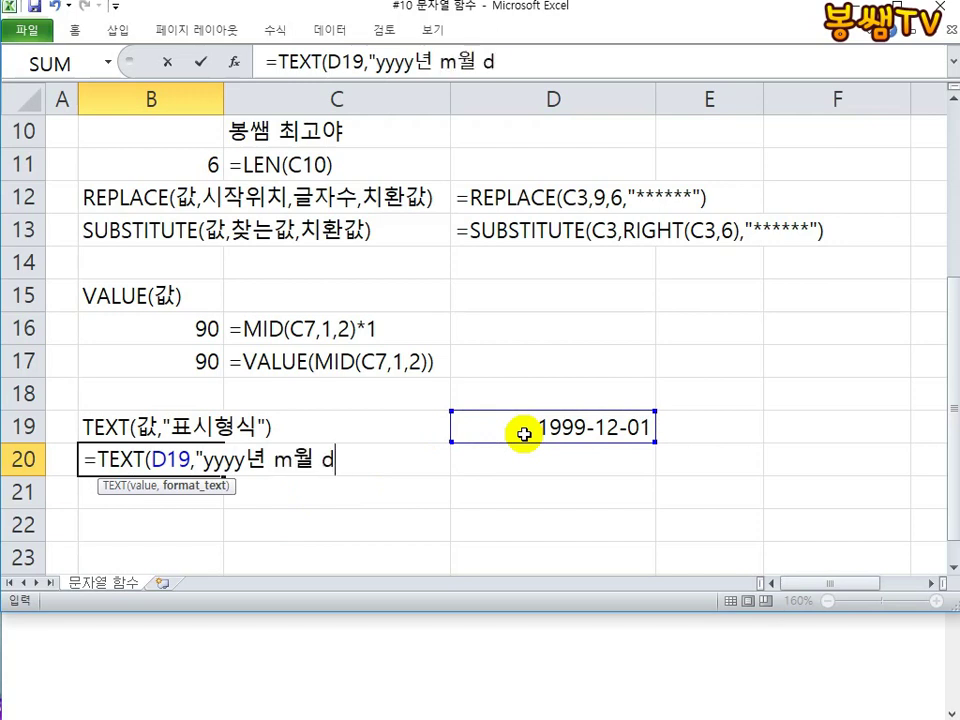
type("일\"")
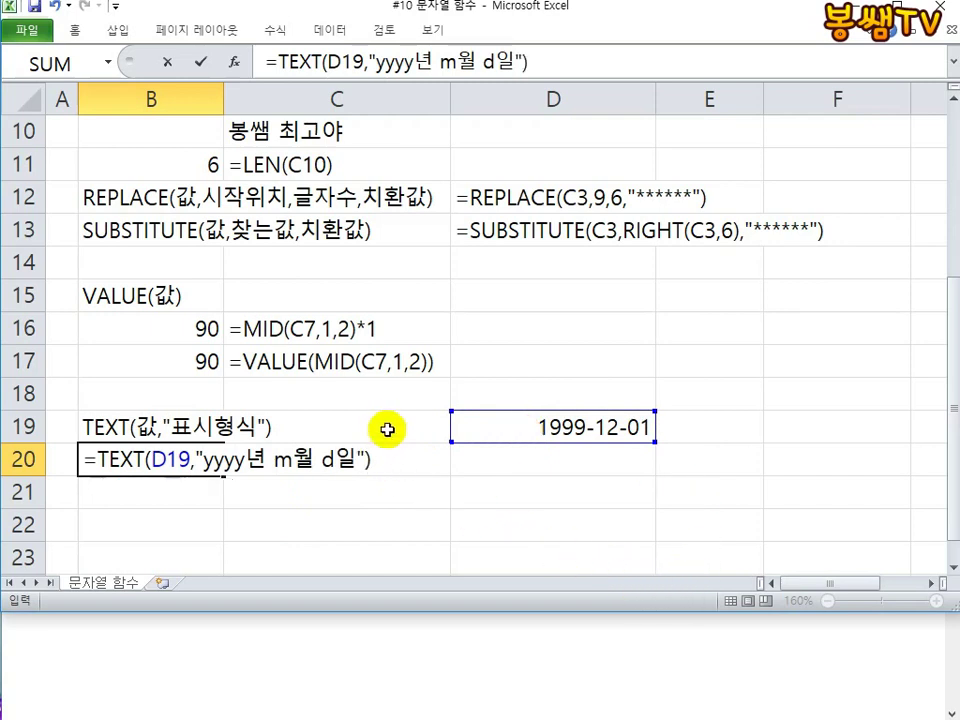
key("Return")
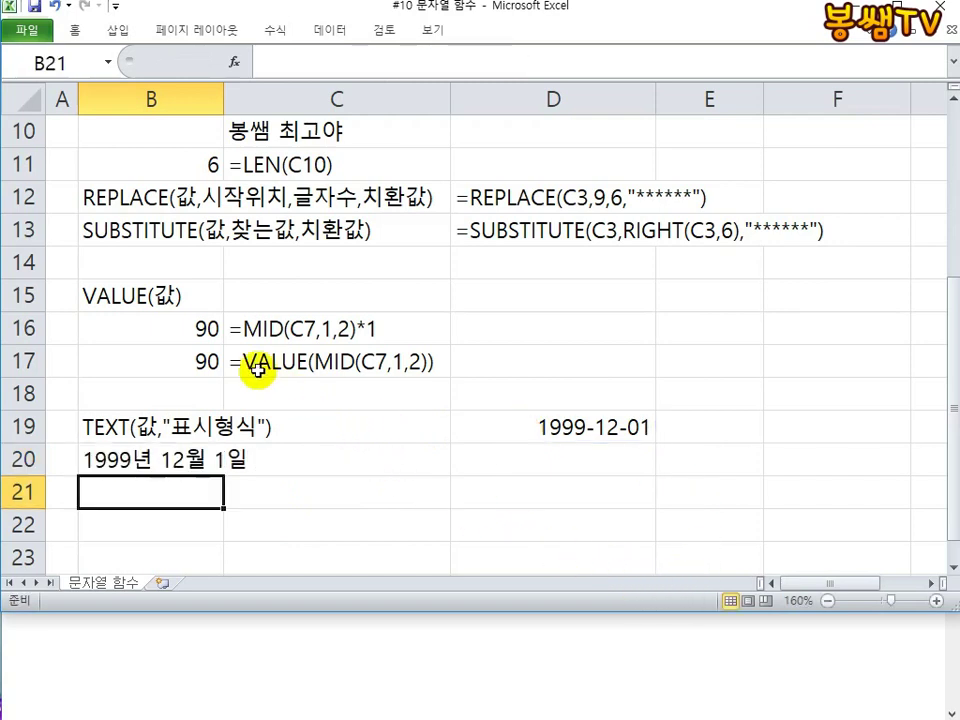
Step: Widen column B beyond its TEXT label and enter the note 나의 결과도 무조건 문자!! in C19
left_click_drag(225, 110, 272, 104)
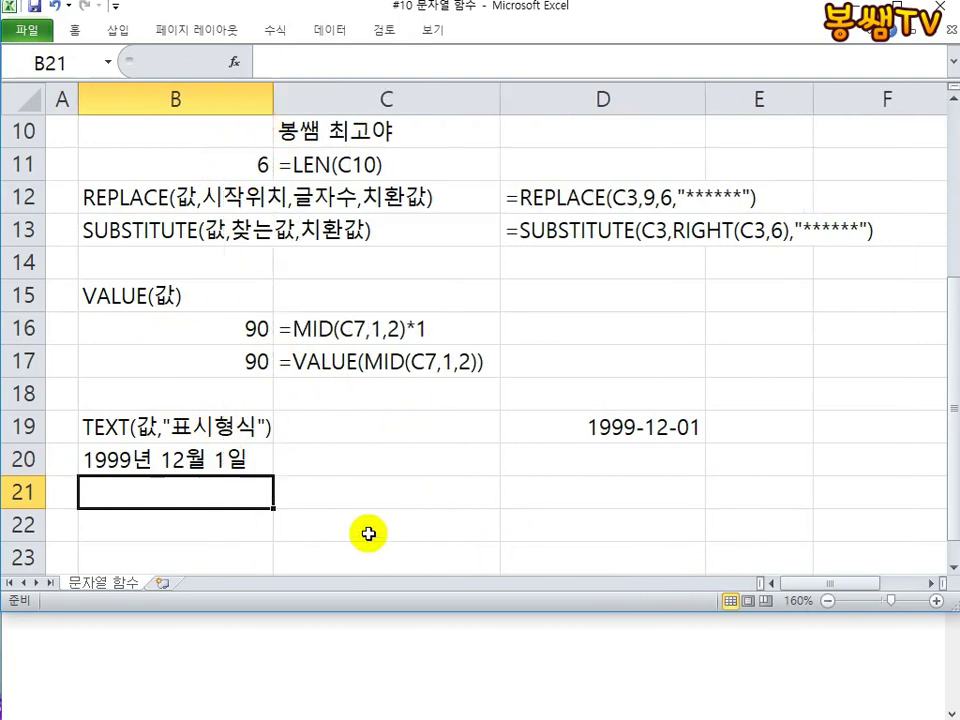
left_click_drag(272, 104, 348, 104)
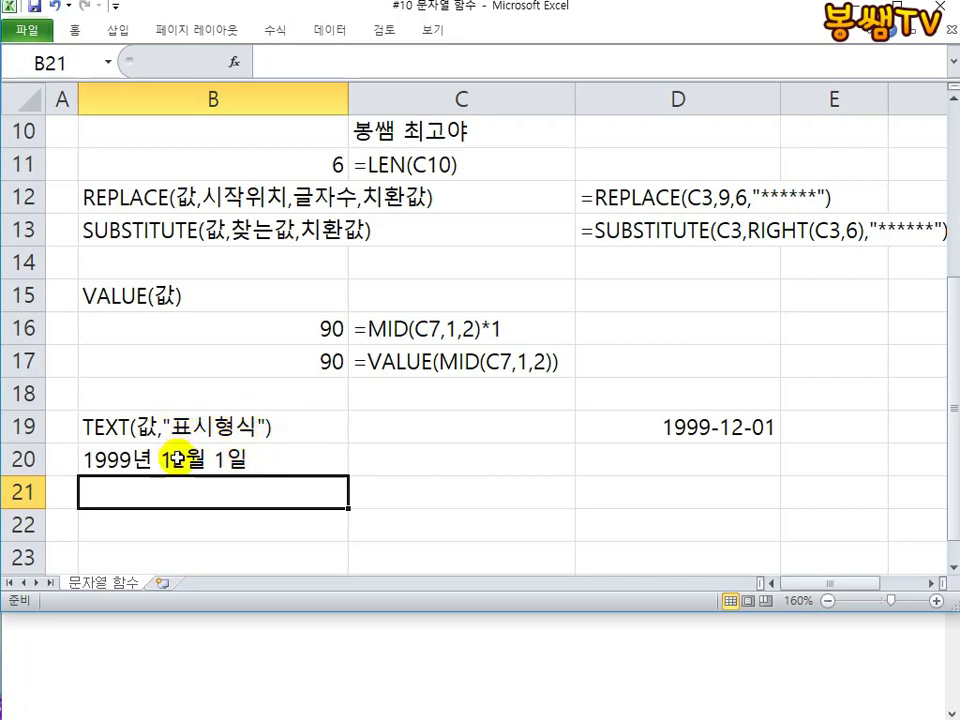
left_click(344, 430)
left_click(386, 434)
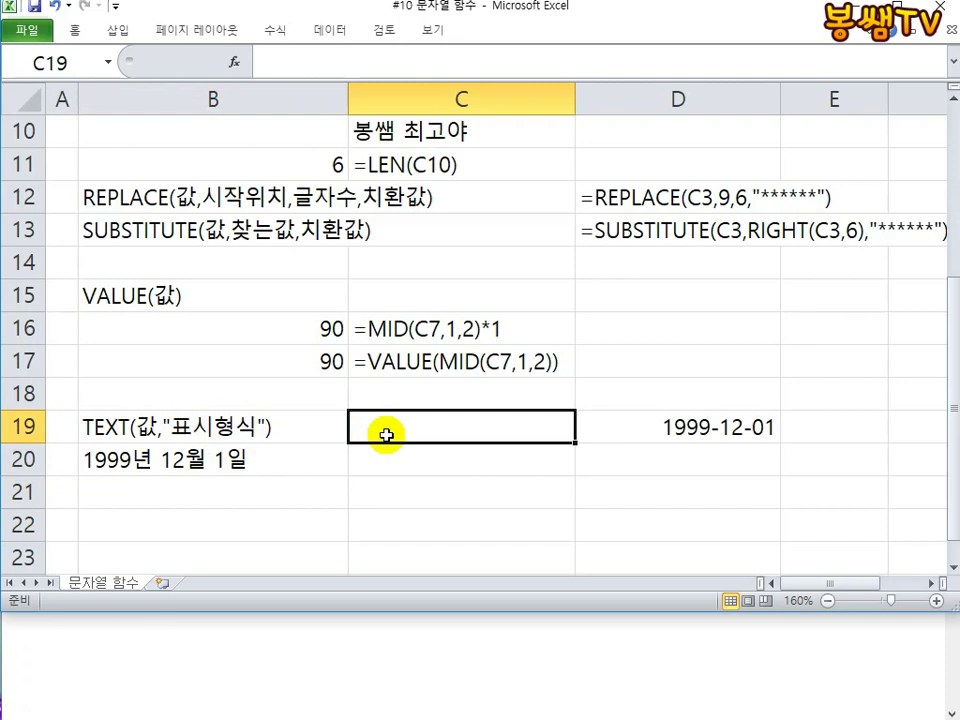
type("나의 결과")
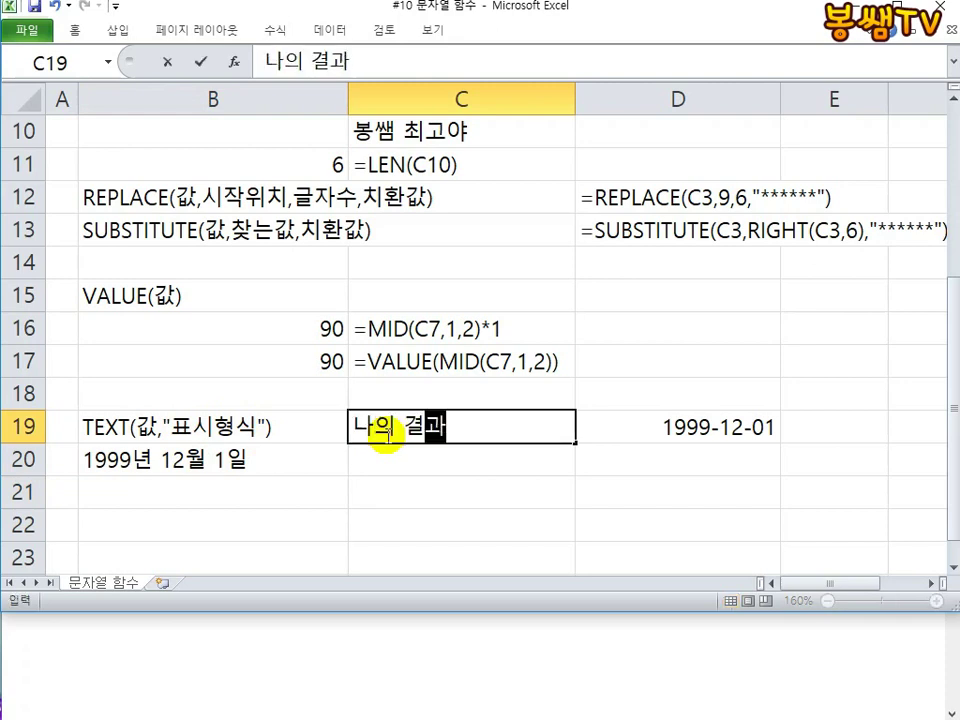
type("두 무조근")
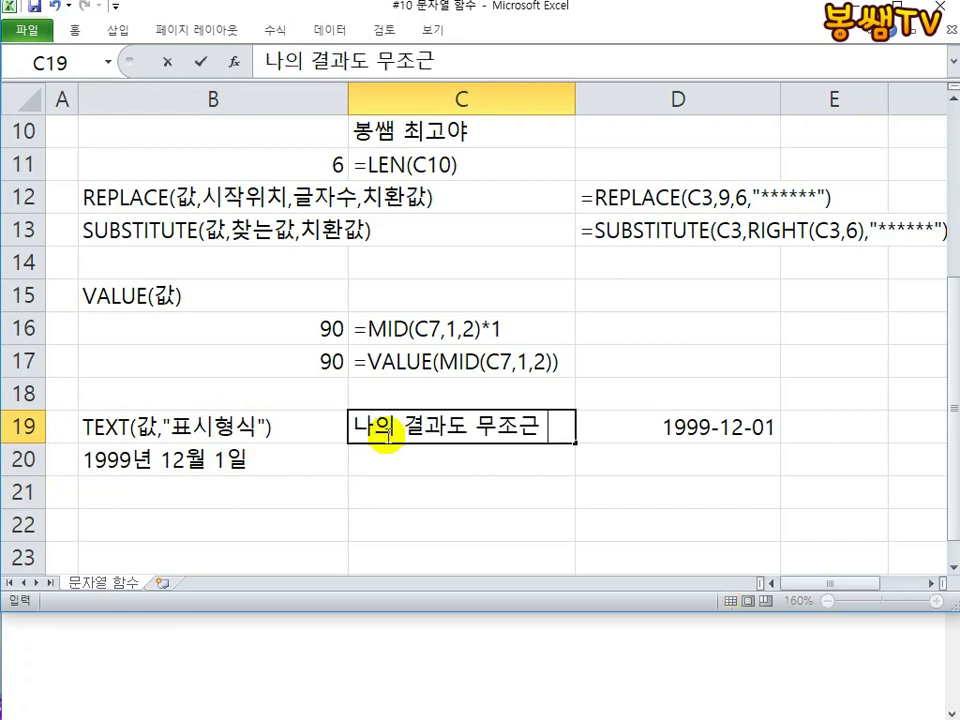
key("BackSpace")
type("건 문자!!")
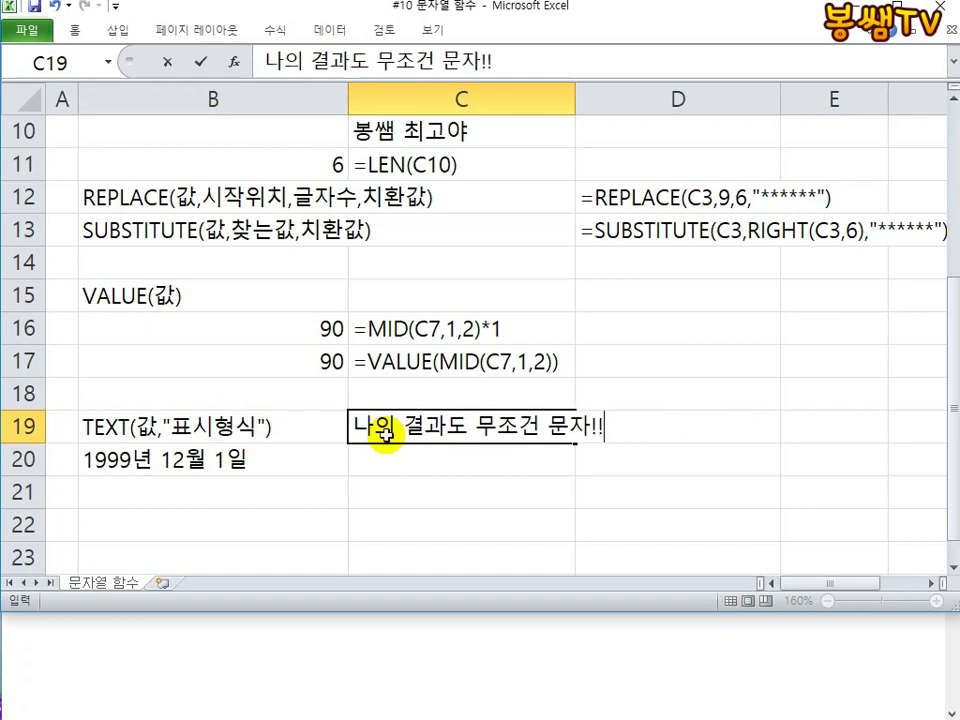
key("Return")
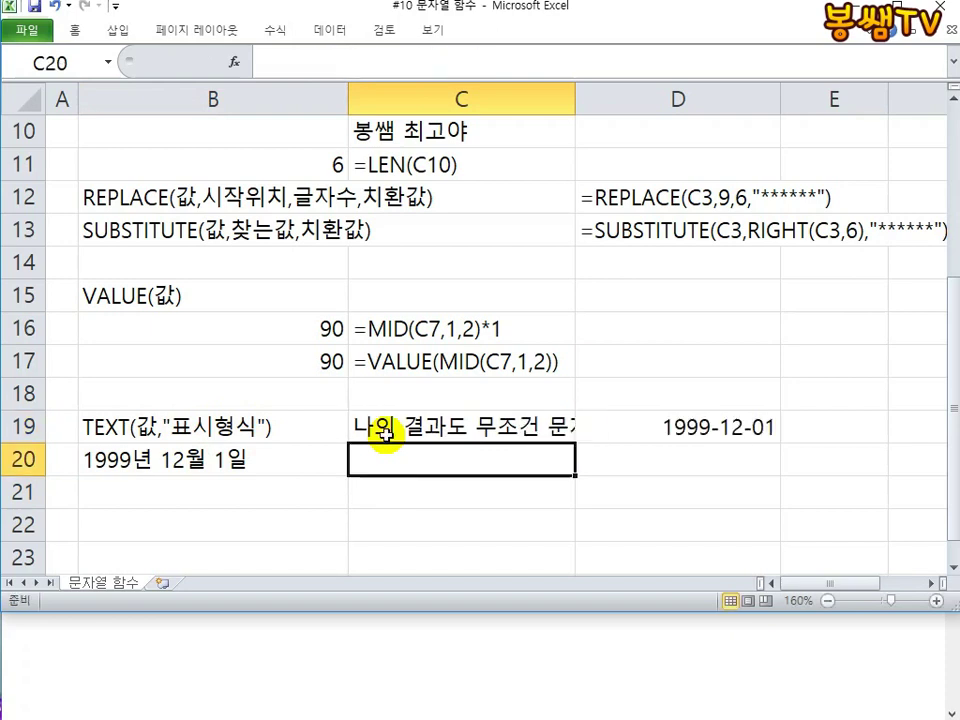
Step: Fit column C to the note in C19 and narrow it slightly
double_click(575, 100)
left_click(666, 422)
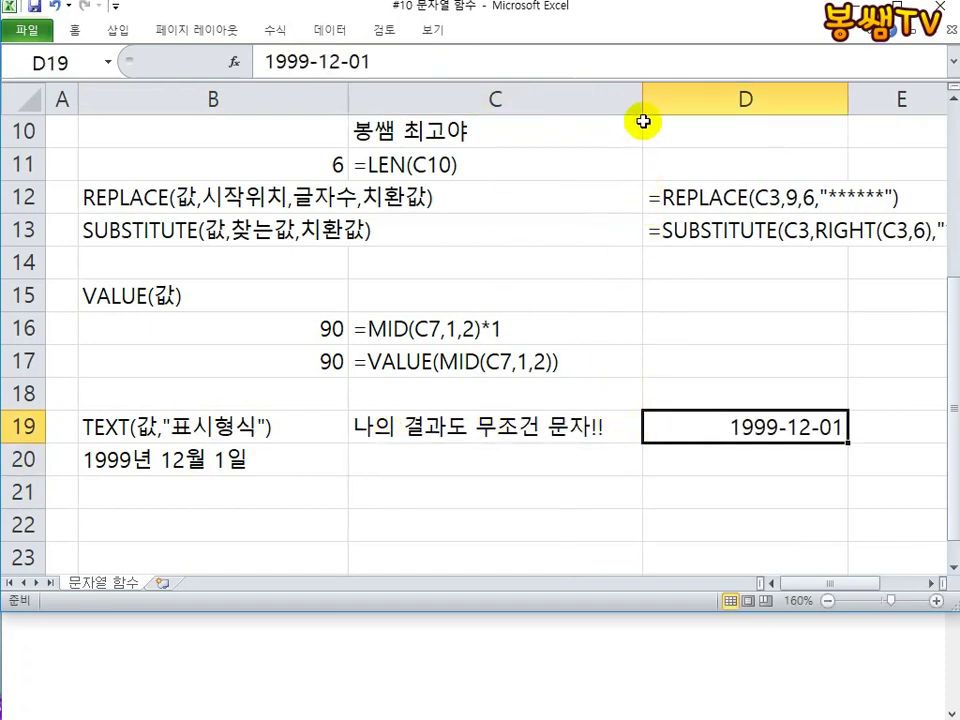
left_click_drag(639, 108, 636, 110)
left_click(590, 365)
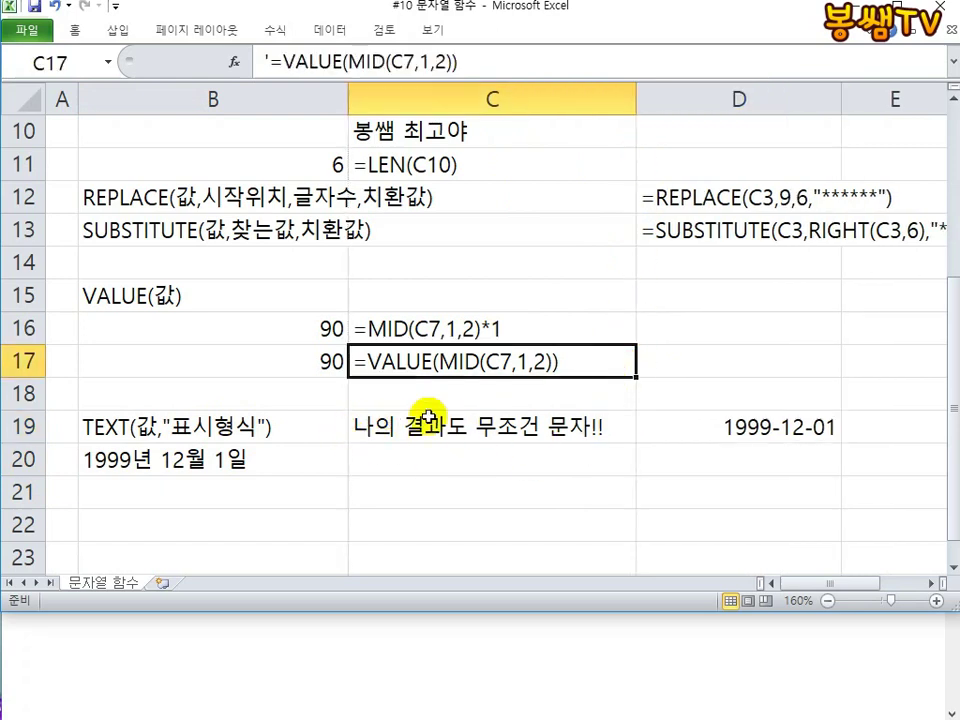
Step: Copy the TEXT formula from B20 and show it as plain text in C20
left_click(297, 424)
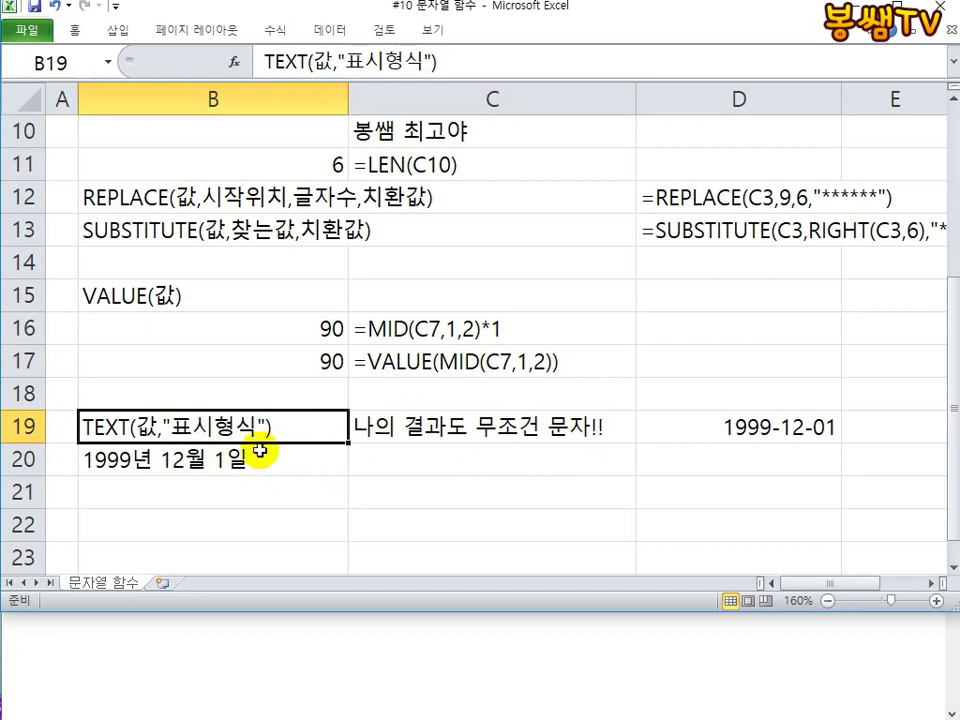
left_click(236, 462)
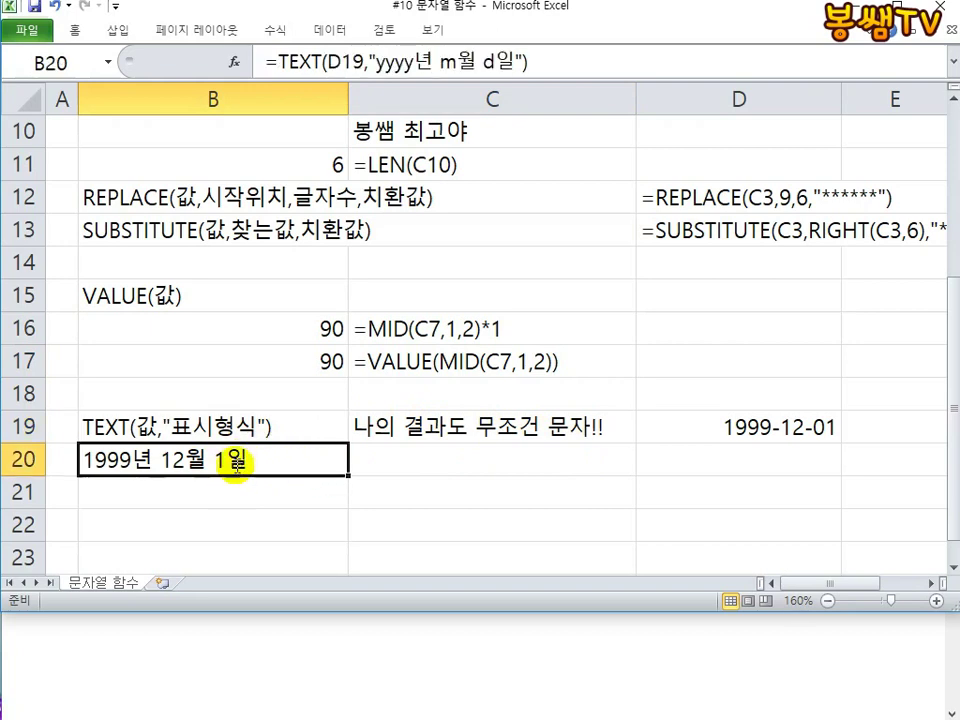
double_click(236, 460)
left_click_drag(420, 458, 82, 461)
key("ctrl+c")
key("Escape")
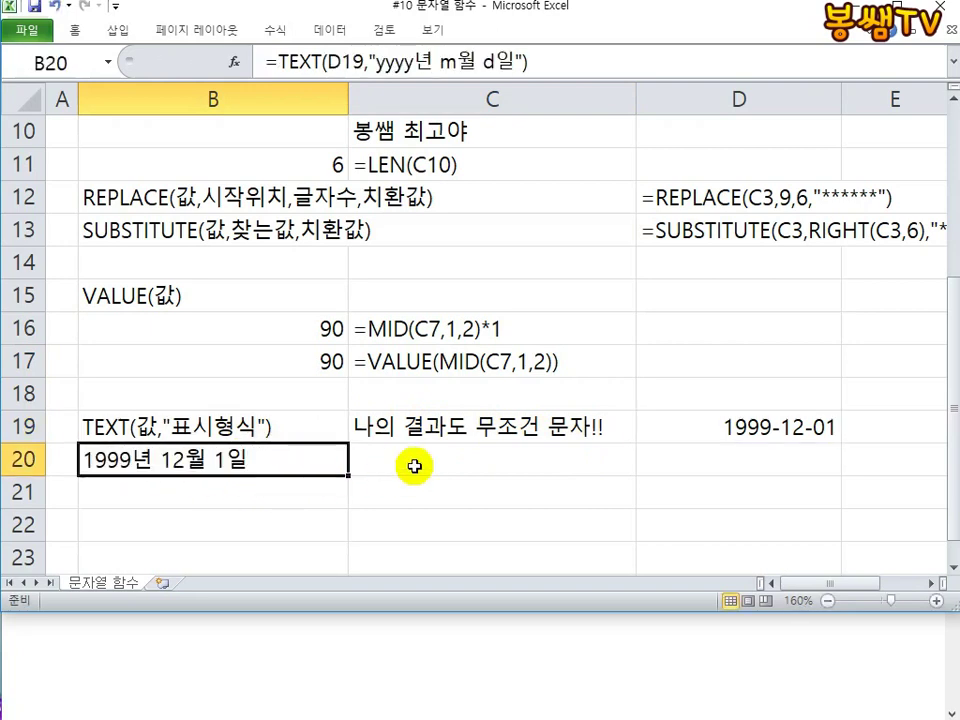
left_click(437, 459)
type("'")
key("ctrl+v")
key("Return")
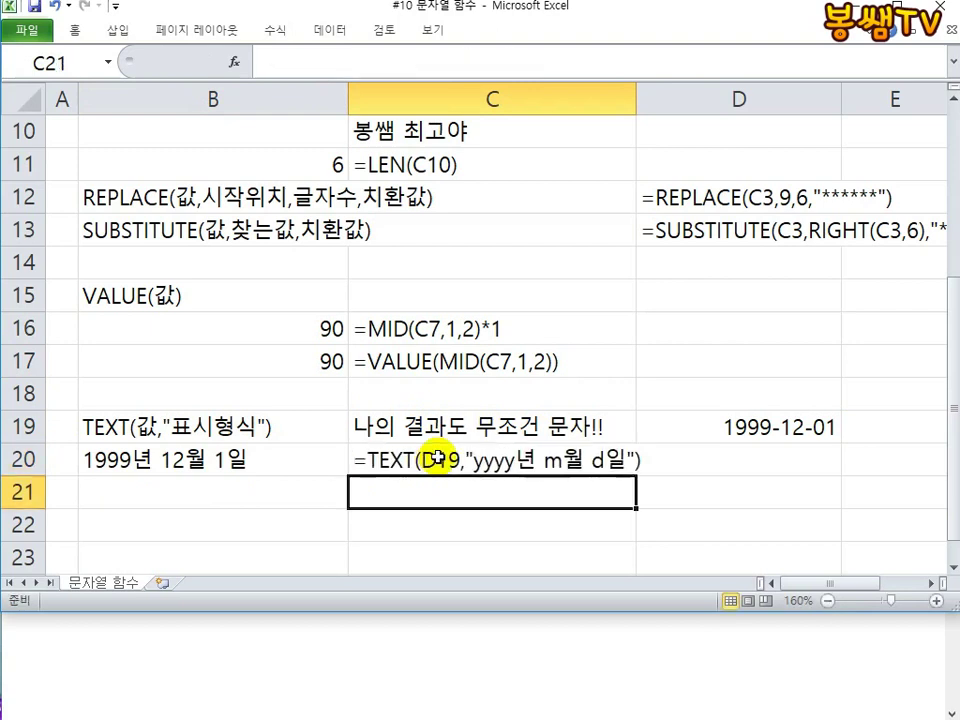
Step: Enter the formula =TEXT(B17,"0점") in B21, below the date example
left_click(212, 489)
type("=tex")
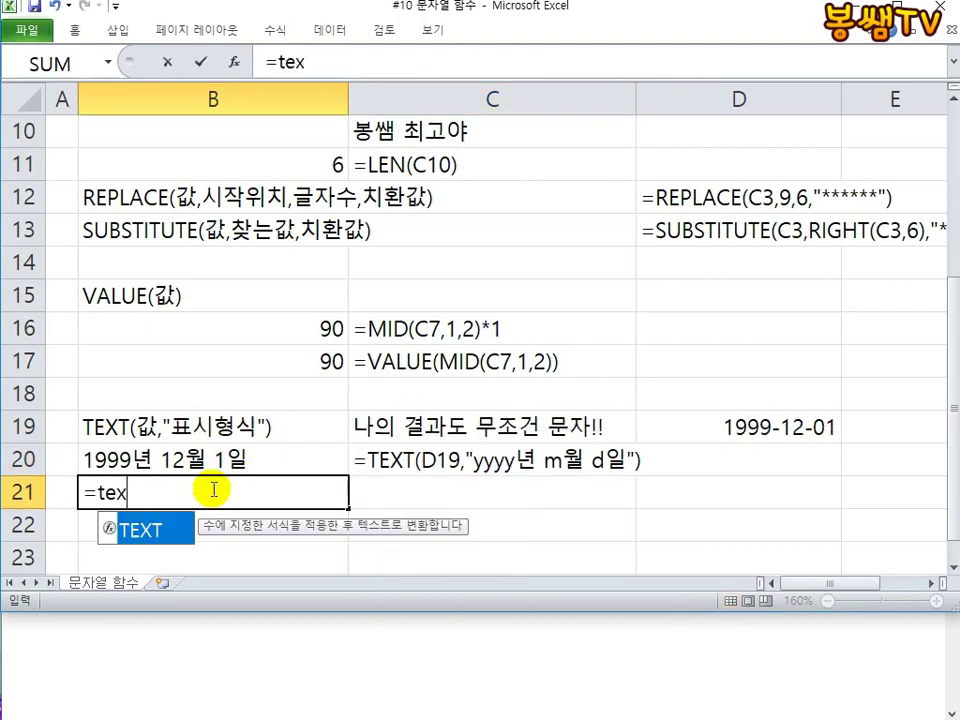
type("t")
key("BackSpace")
key("BackSpace")
key("BackSpace")
key("BackSpace")
type("TEX")
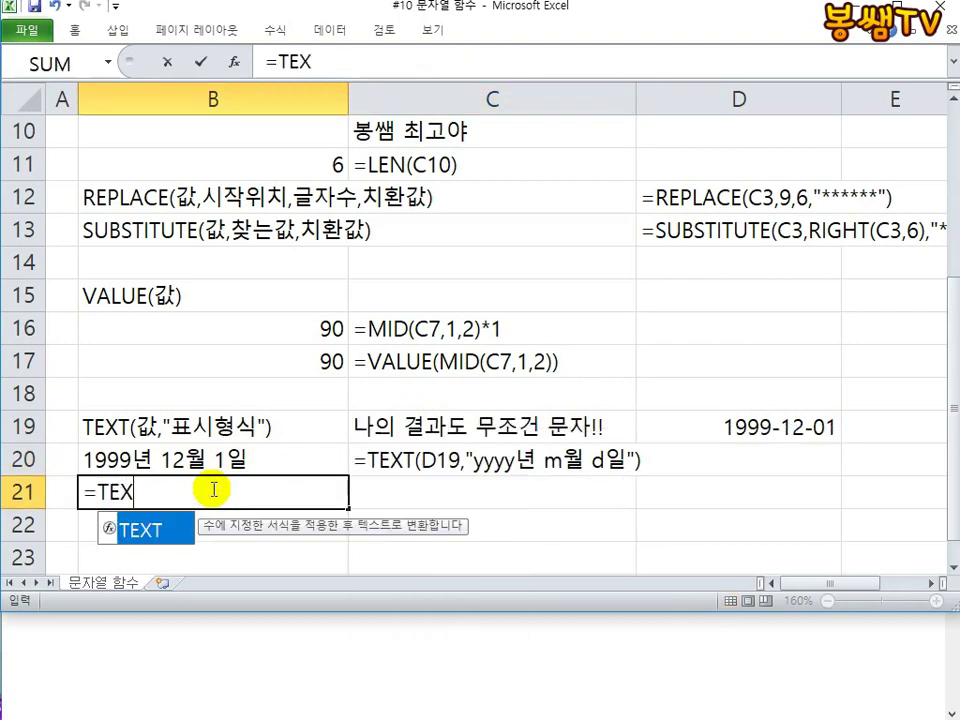
type("T(")
left_click(287, 362)
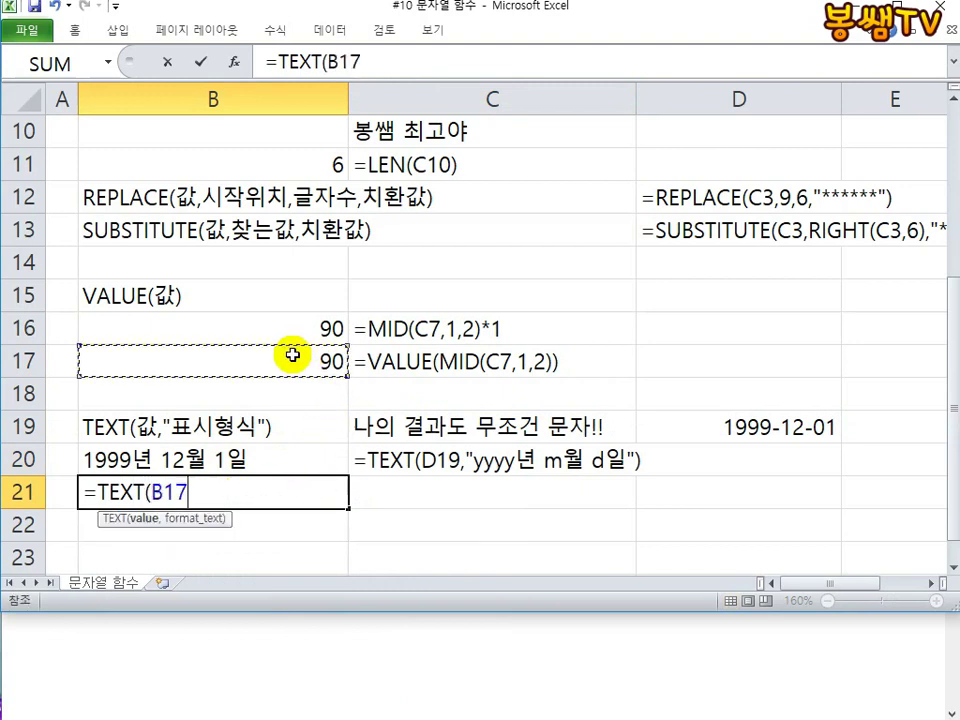
type(",\"0")
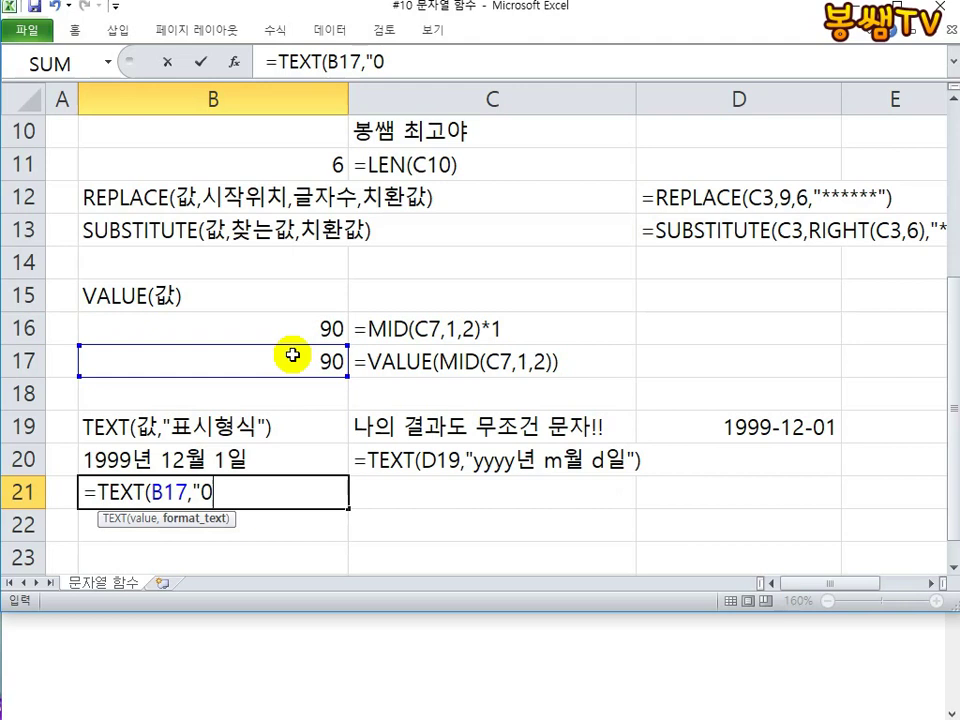
type("점")
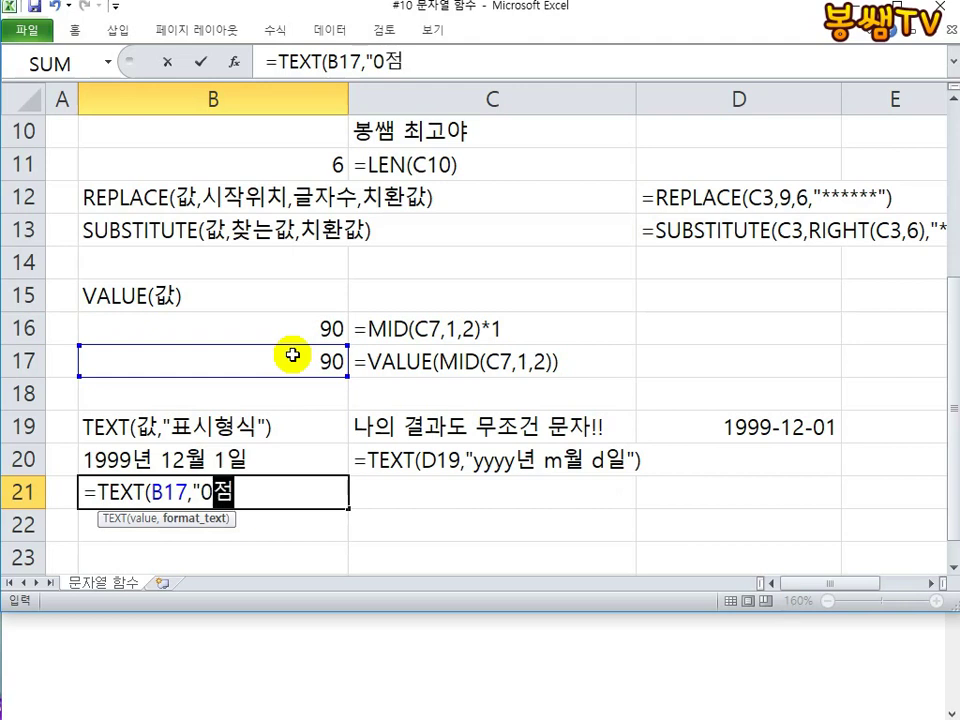
type("\")")
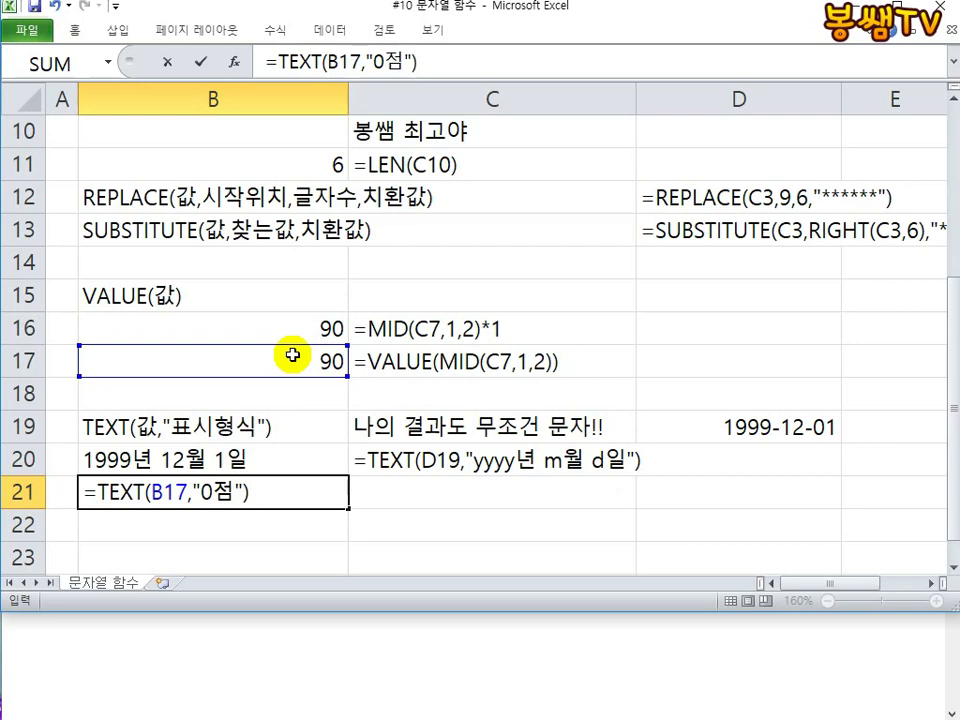
key("Return")
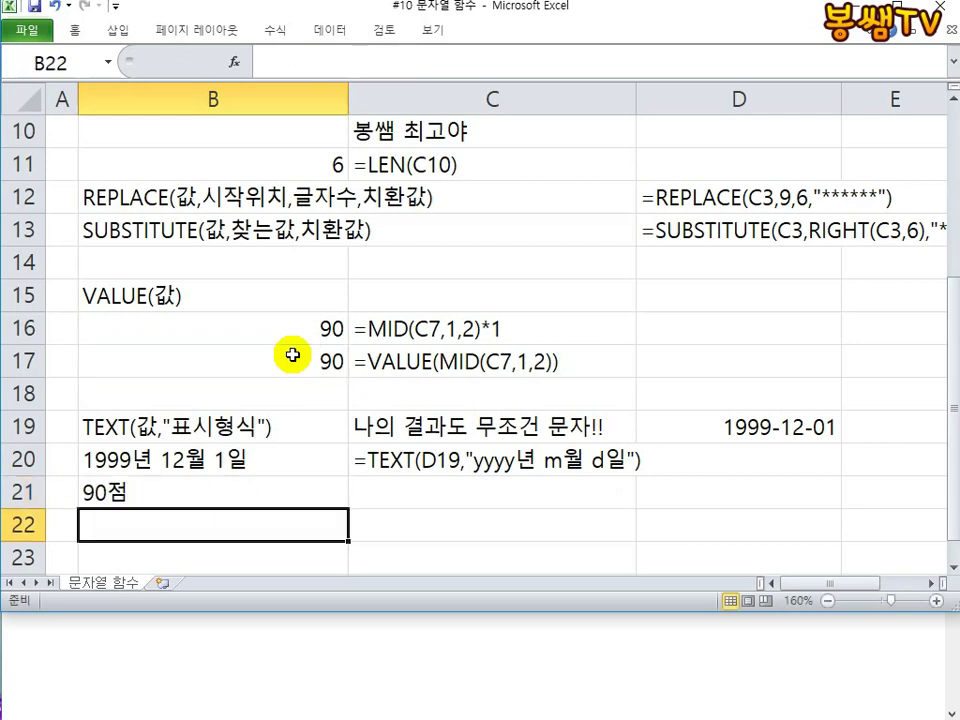
Step: Copy the TEXT formula from B21 and show it as plain text in C21
double_click(316, 502)
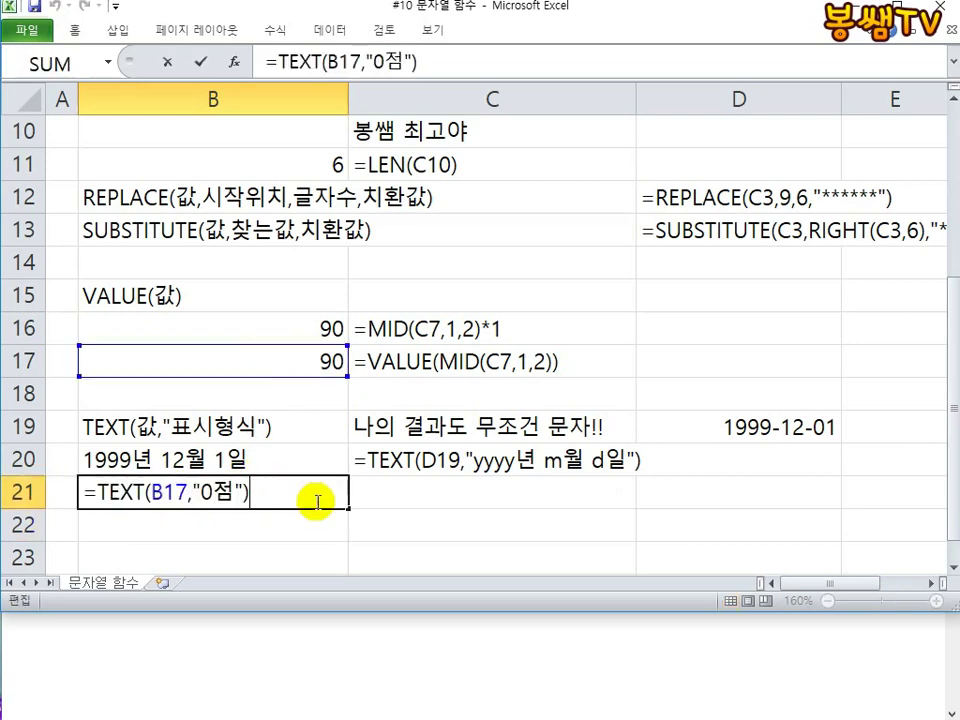
key("shift+Home")
left_click(435, 478)
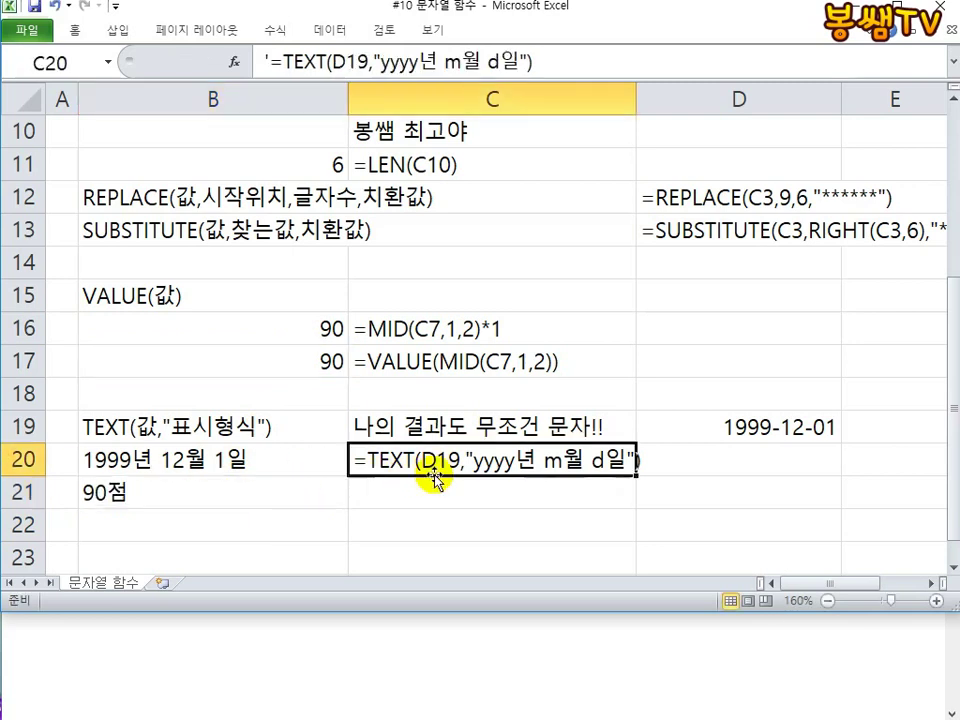
left_click(424, 484)
type("'")
key("ctrl+v")
key("Return")
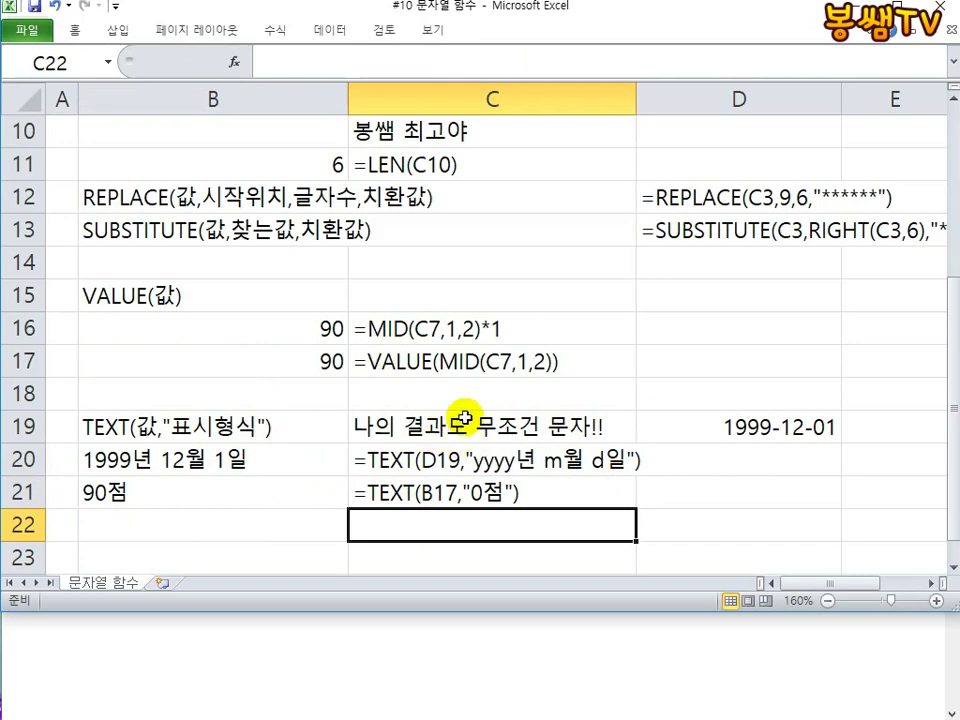
Step: Enter the single characters 봉, 선 and 생 in B23, C23 and D23 below the TEXT examples
scroll(460, 420, "down", 3)
scroll(433, 405, "up", 1)
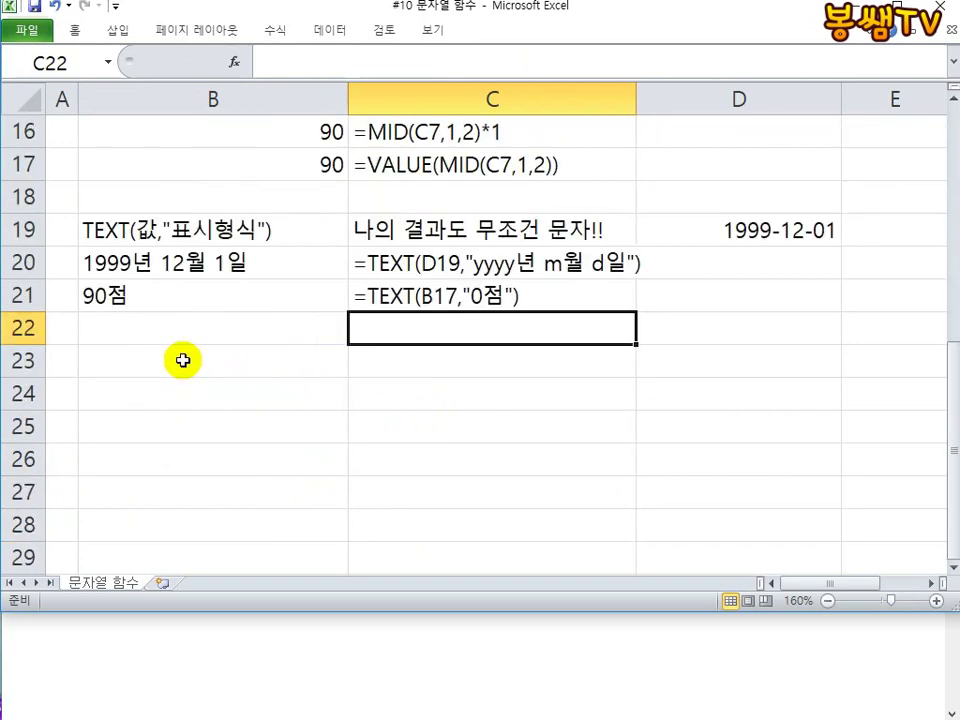
left_click(238, 371)
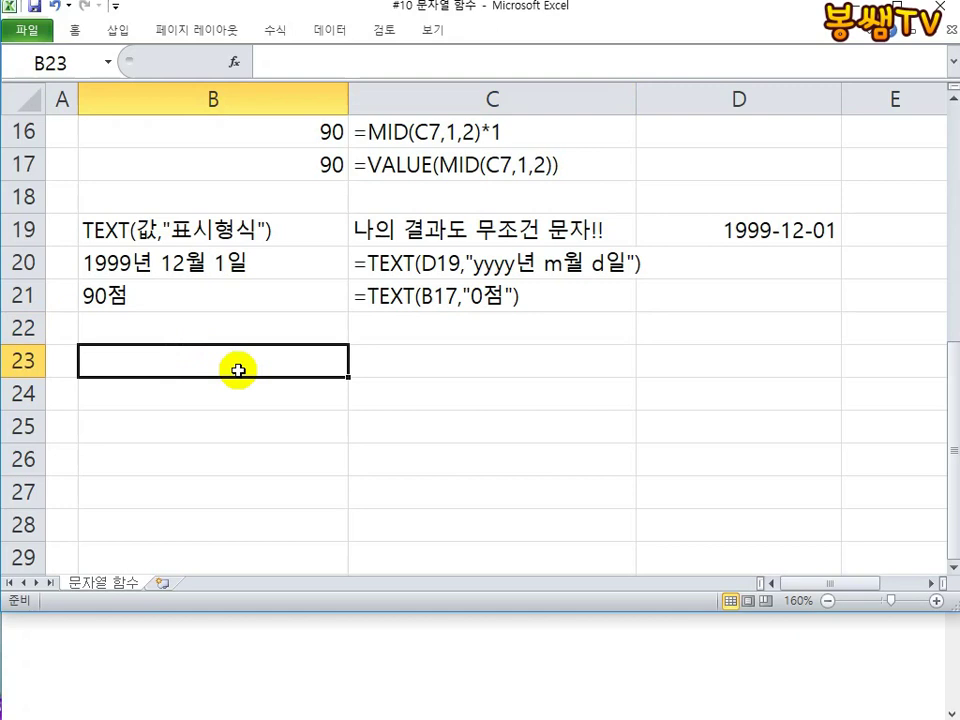
type("봉")
key("Tab")
type("선")
key("Tab")
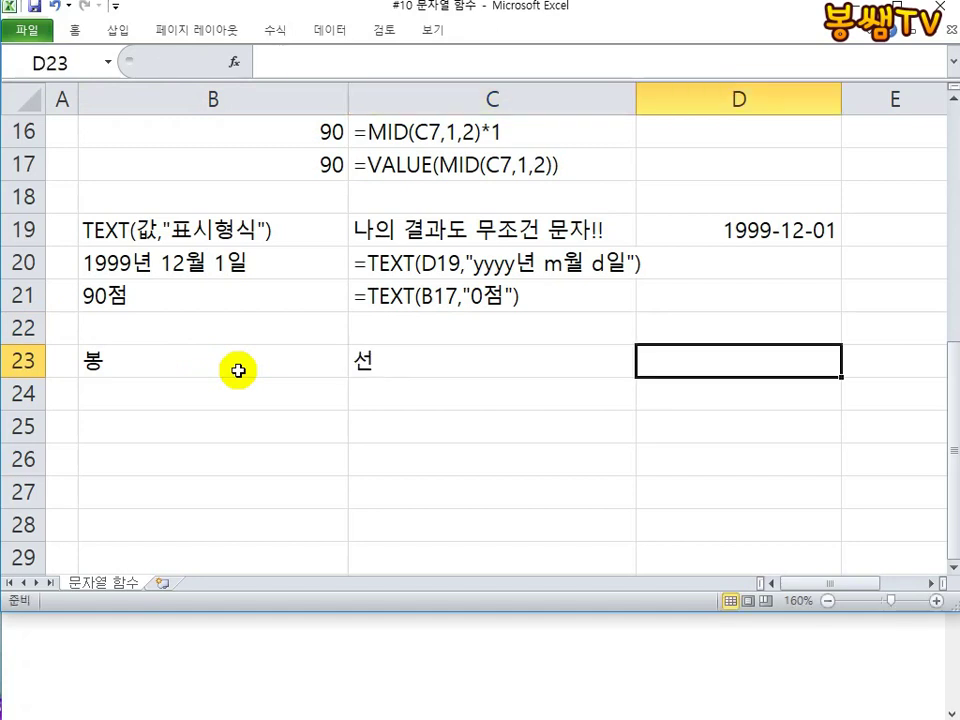
type("생")
key("Return")
key("Return")
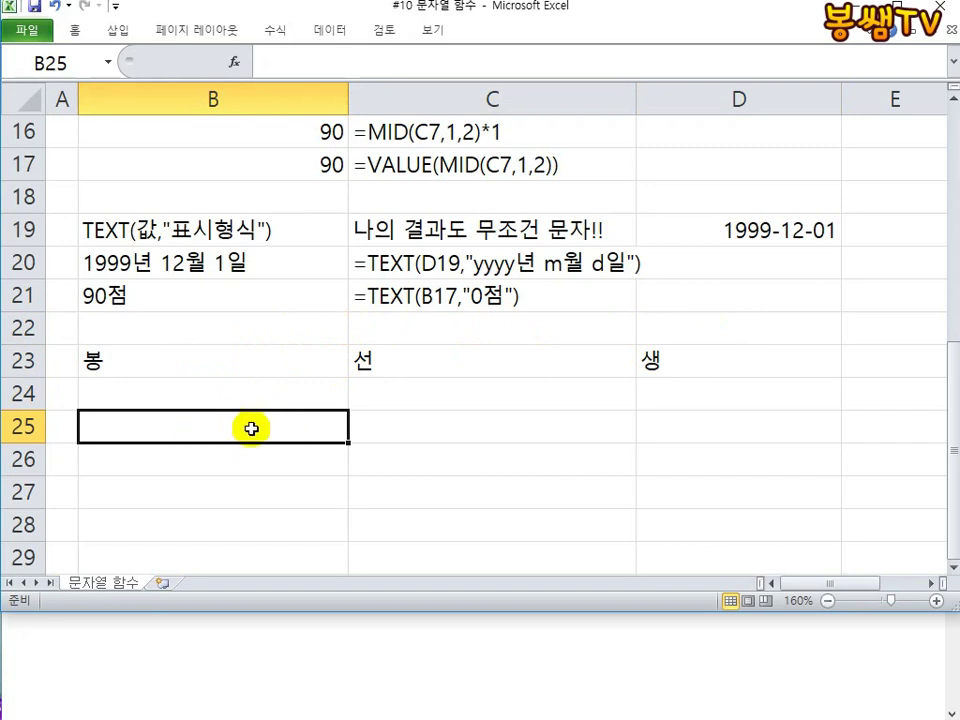
Step: Try to join the three characters with the formula =B23+C23+D23 in B25
type("=")
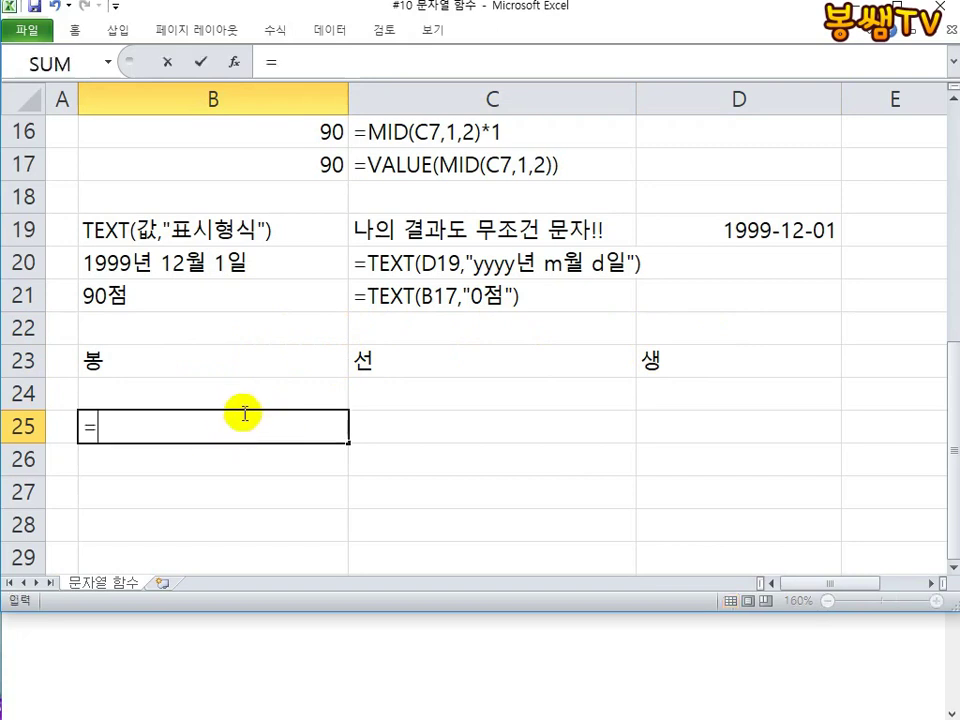
left_click(231, 364)
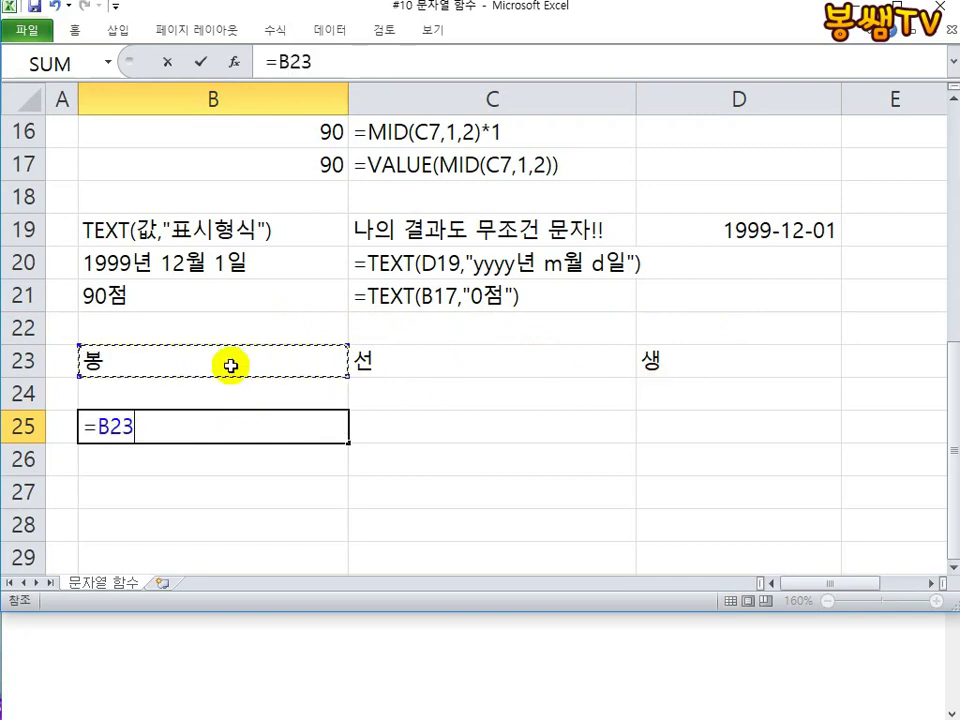
type("+")
left_click(435, 374)
type("+")
left_click(670, 372)
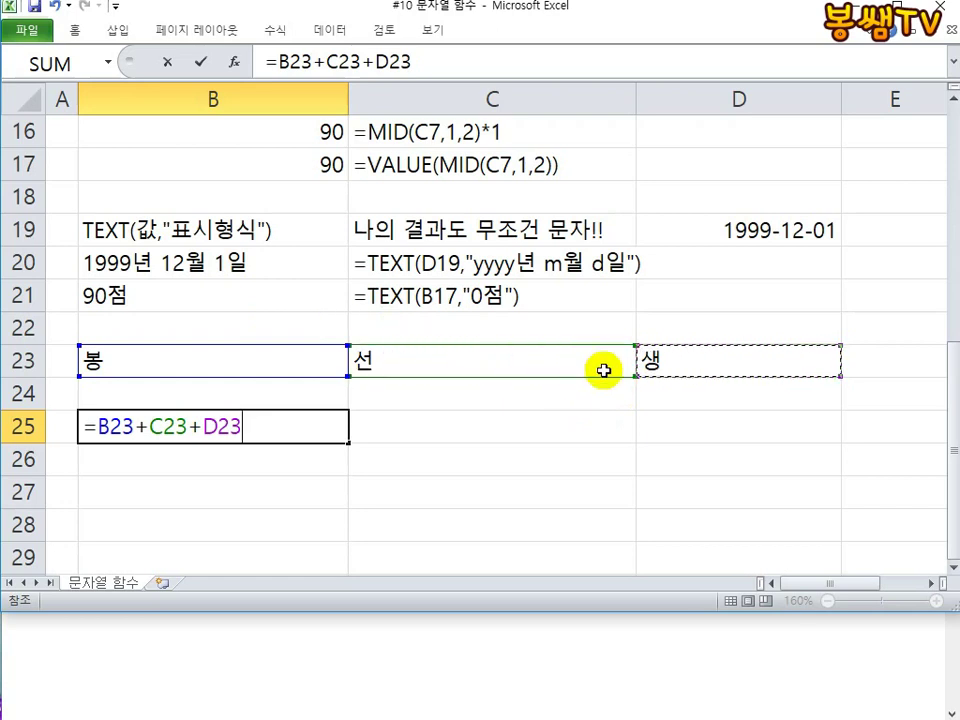
key("Return")
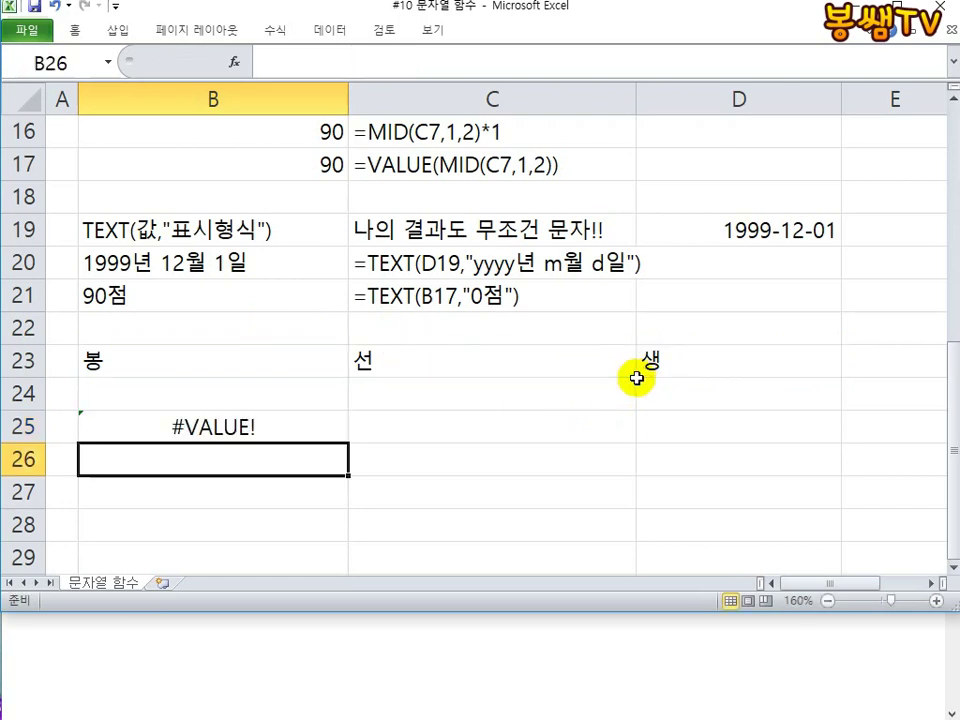
double_click(267, 428)
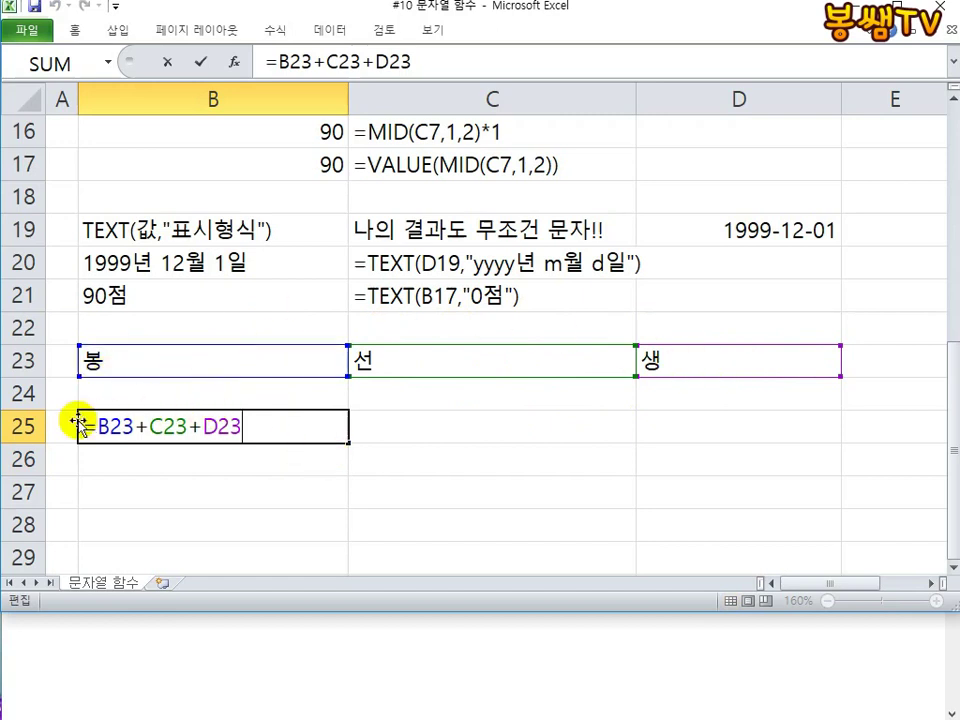
key("ctrl+Return")
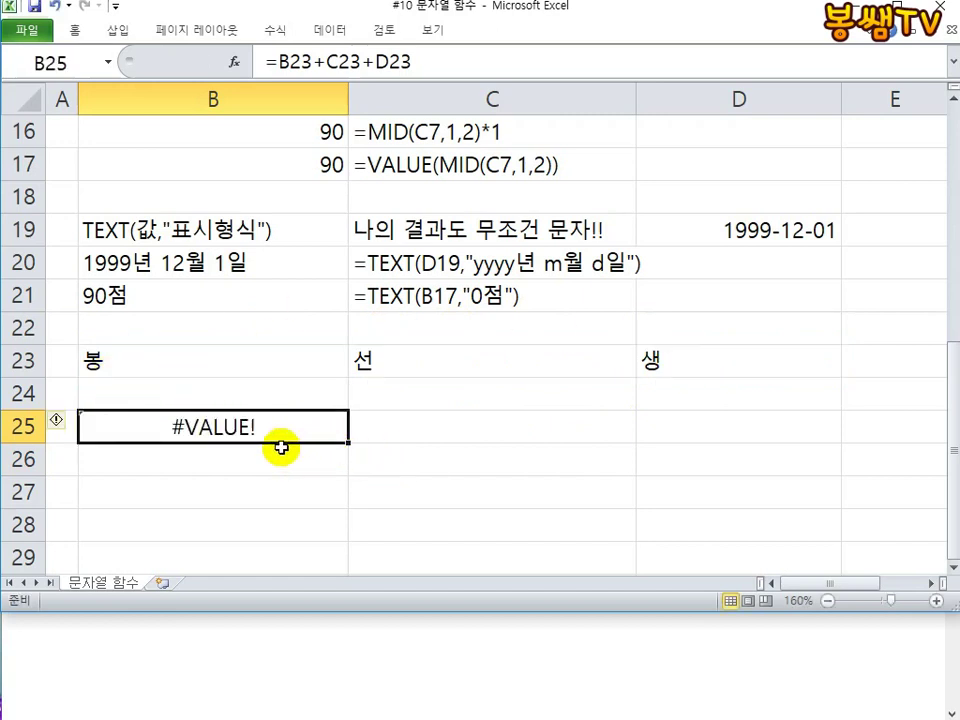
Step: List the arithmetic operators +, -, * and / in C25 through C28
left_click(527, 431)
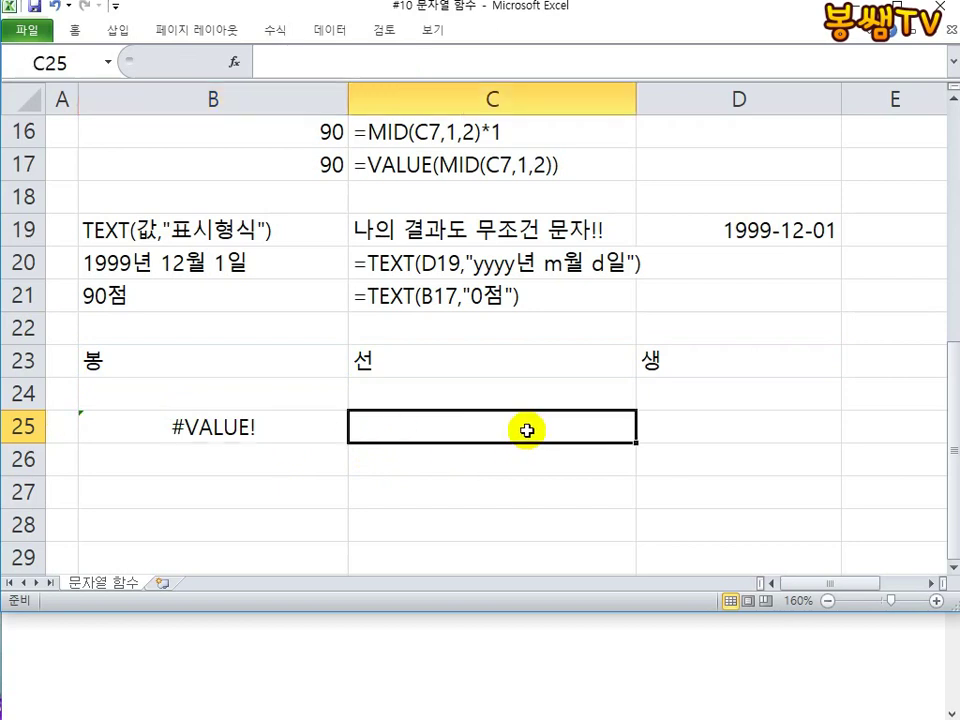
type("+")
key("Return")
type("-")
key("Return")
type("*")
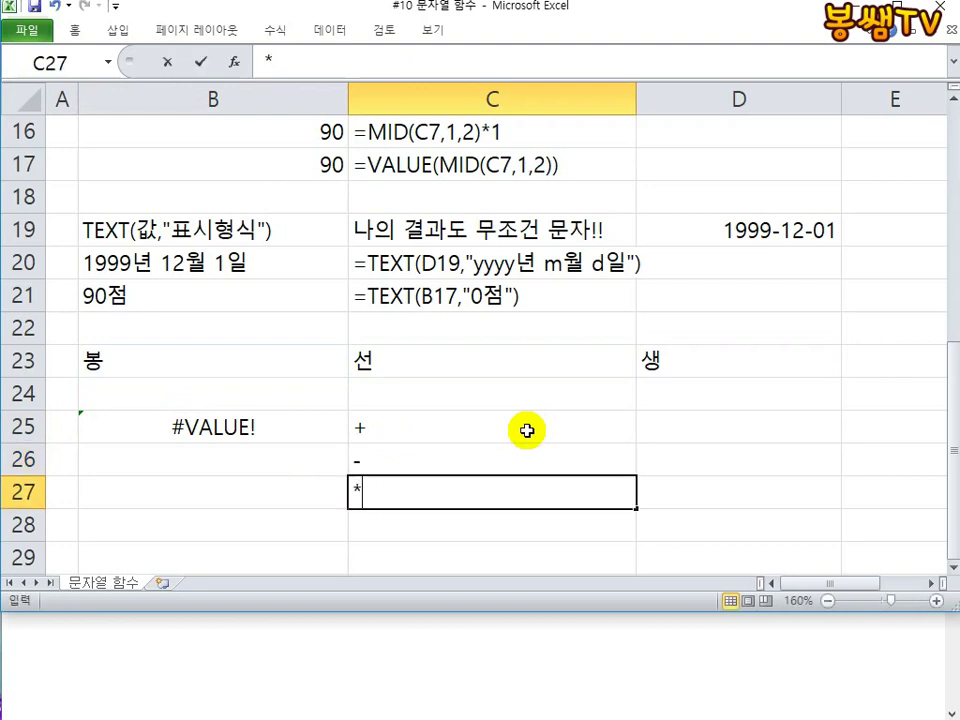
key("Return")
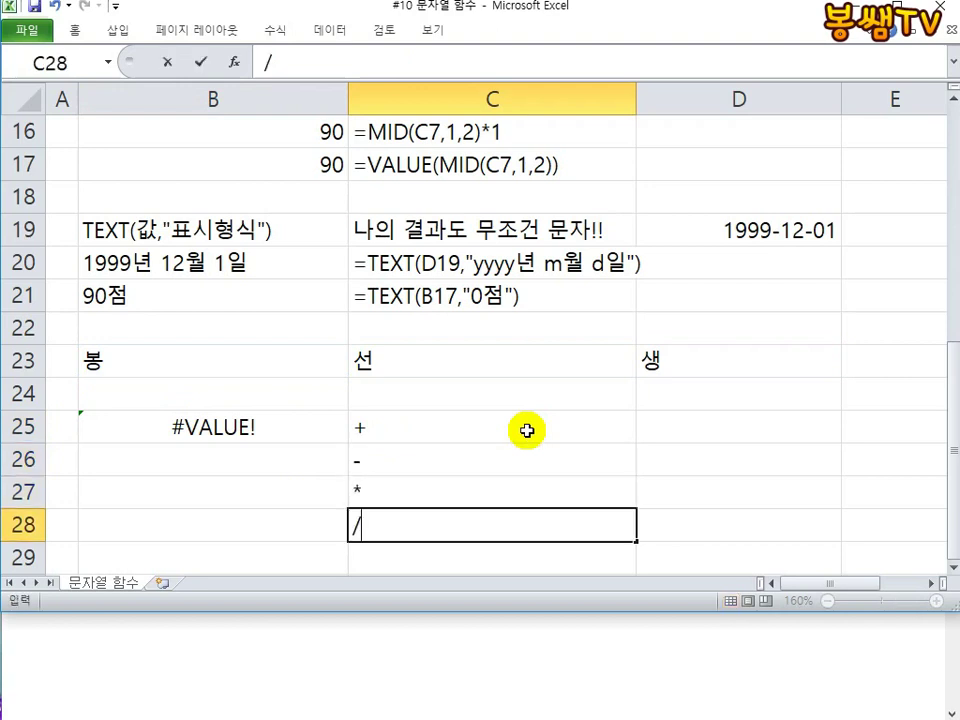
key("Return")
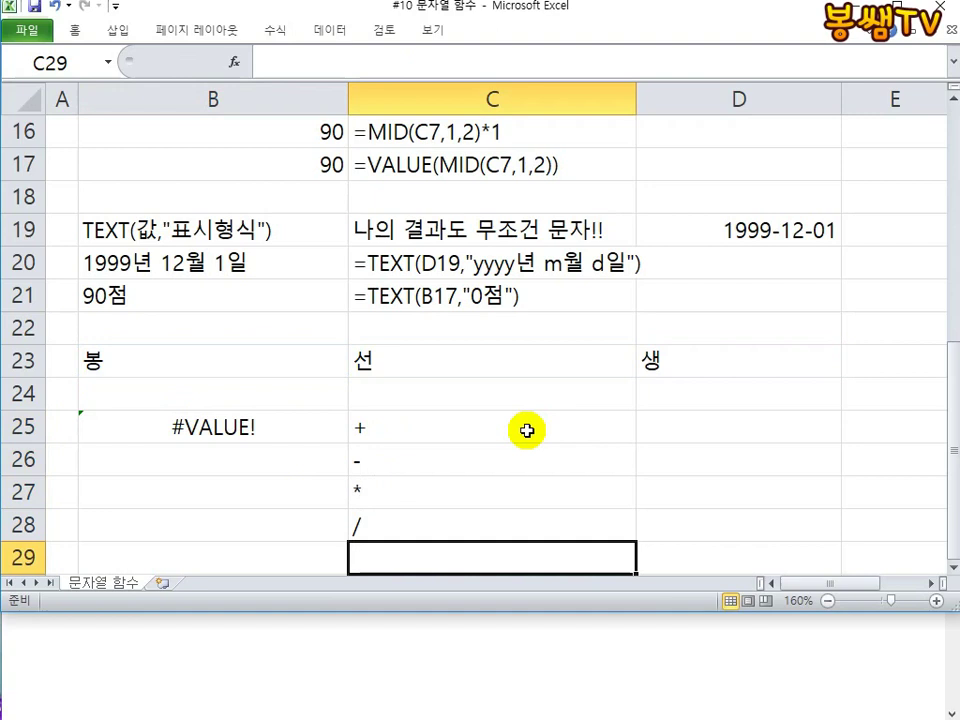
Step: Add the entry &(엠퍼샌드) in C29, below the arithmetic operators
type("&")
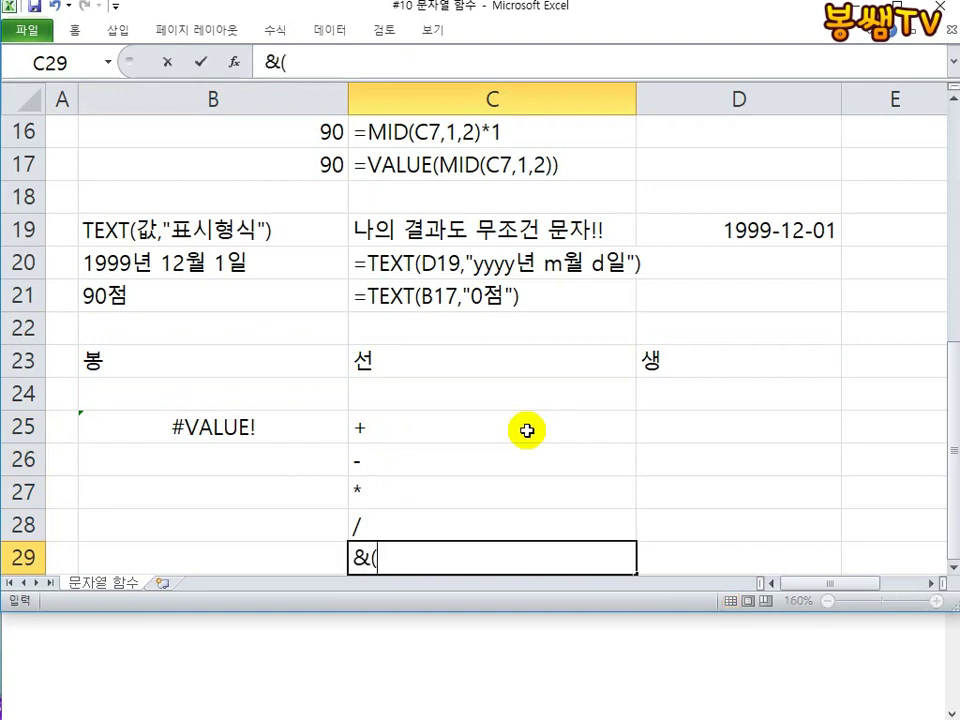
type("(DPA")
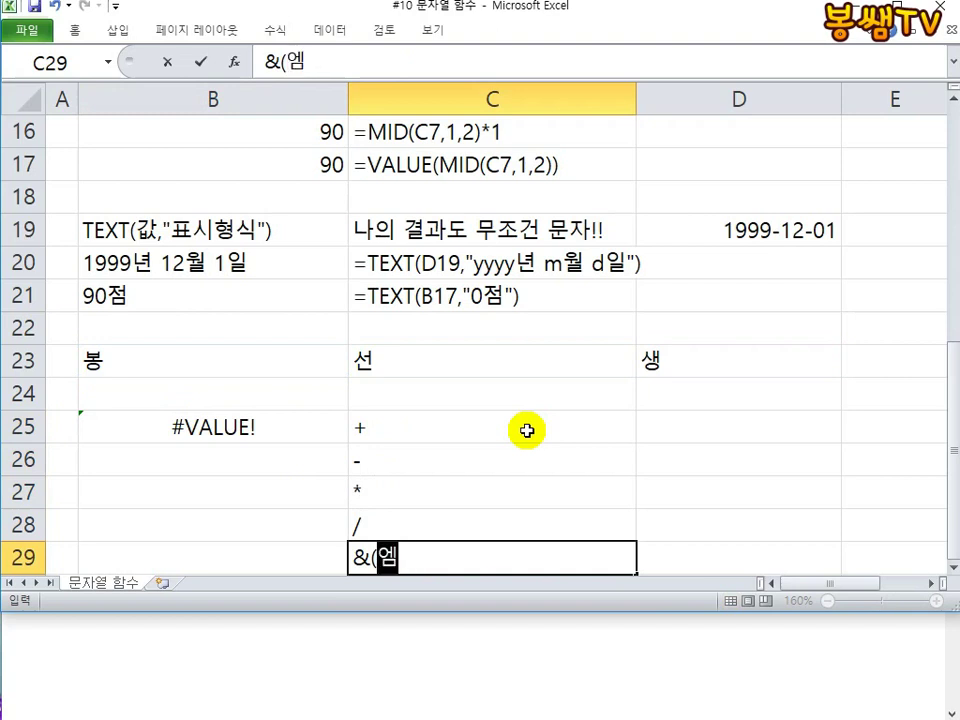
type("vpts")
key("BackSpace")
key("BackSpace")
type("t")
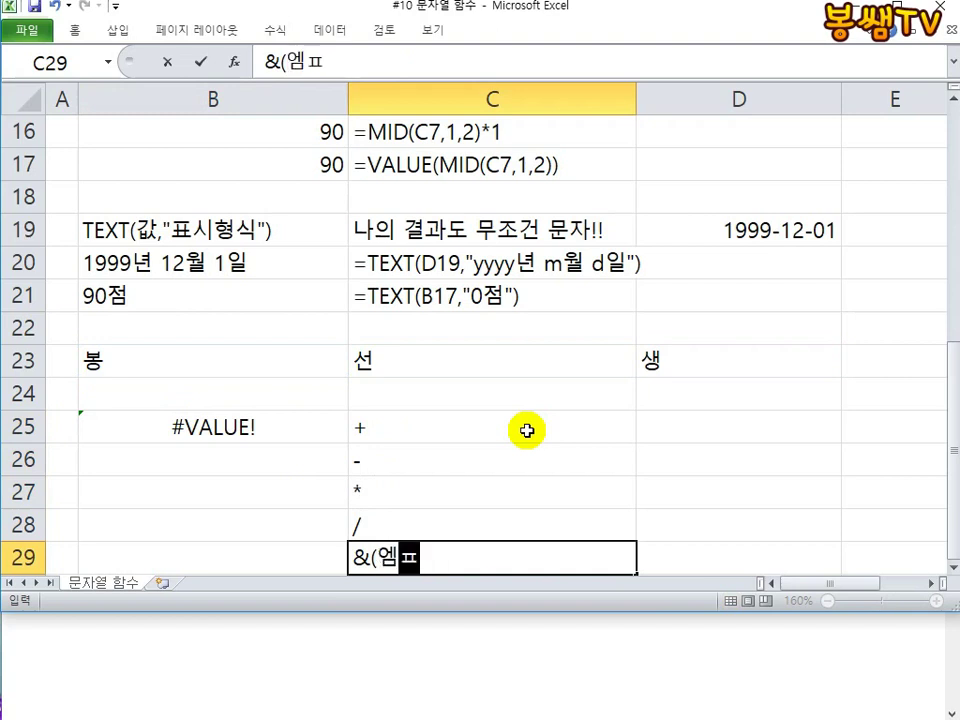
type("jtosem)")
key("Return")
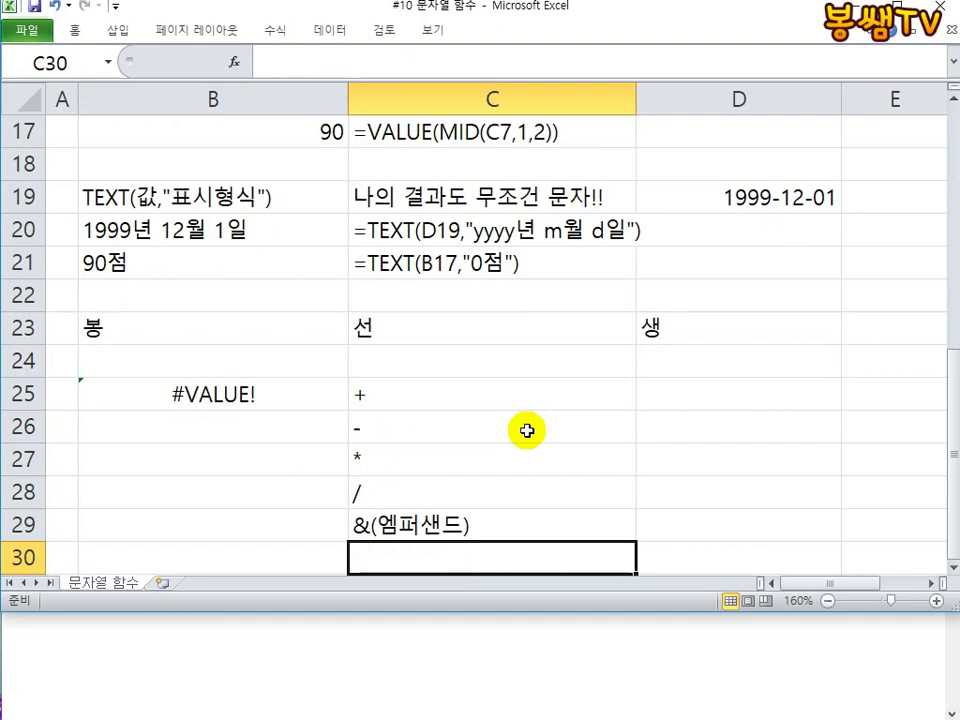
Step: Label the four arithmetic operators 더, 빼, 곱 and 나 in D25 through D28
left_click(372, 528)
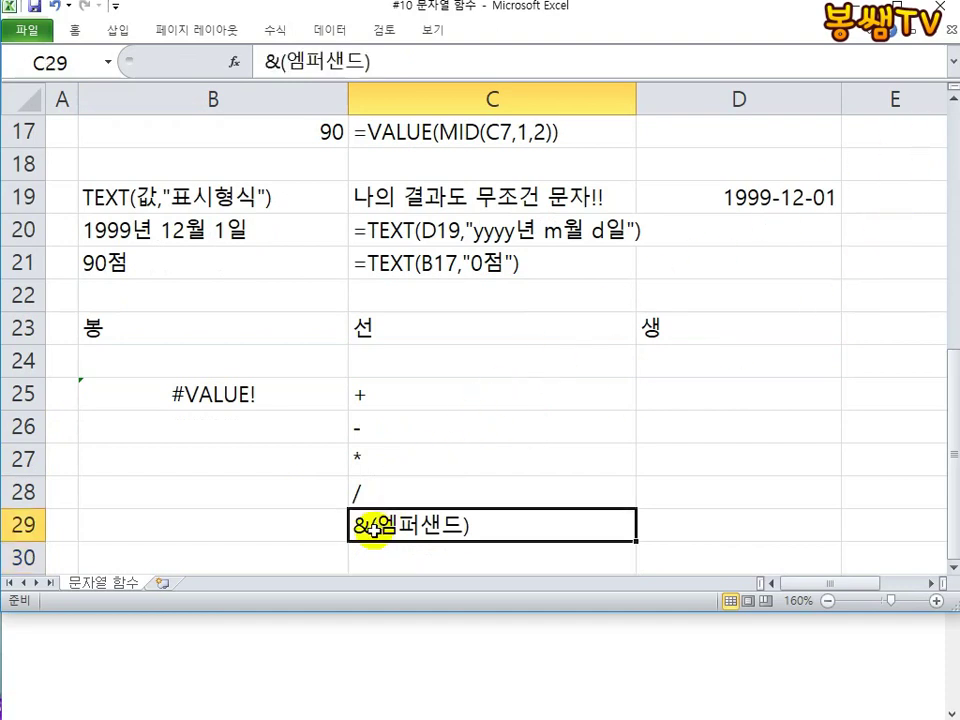
left_click(684, 398)
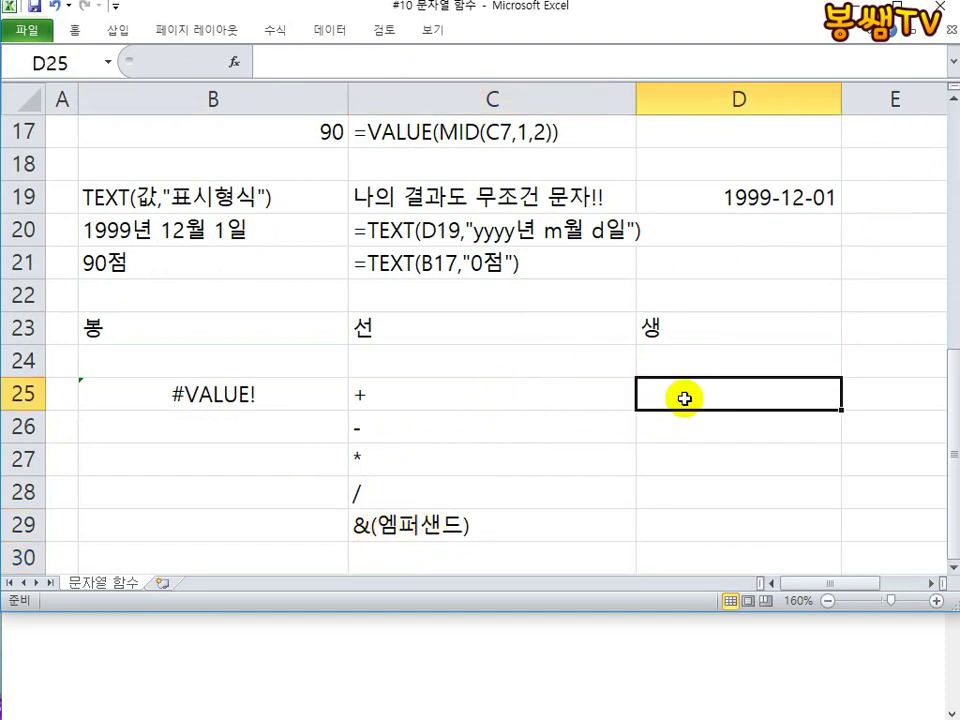
type("ej")
key("Return")
type("Qo")
key("Return")
type("r")
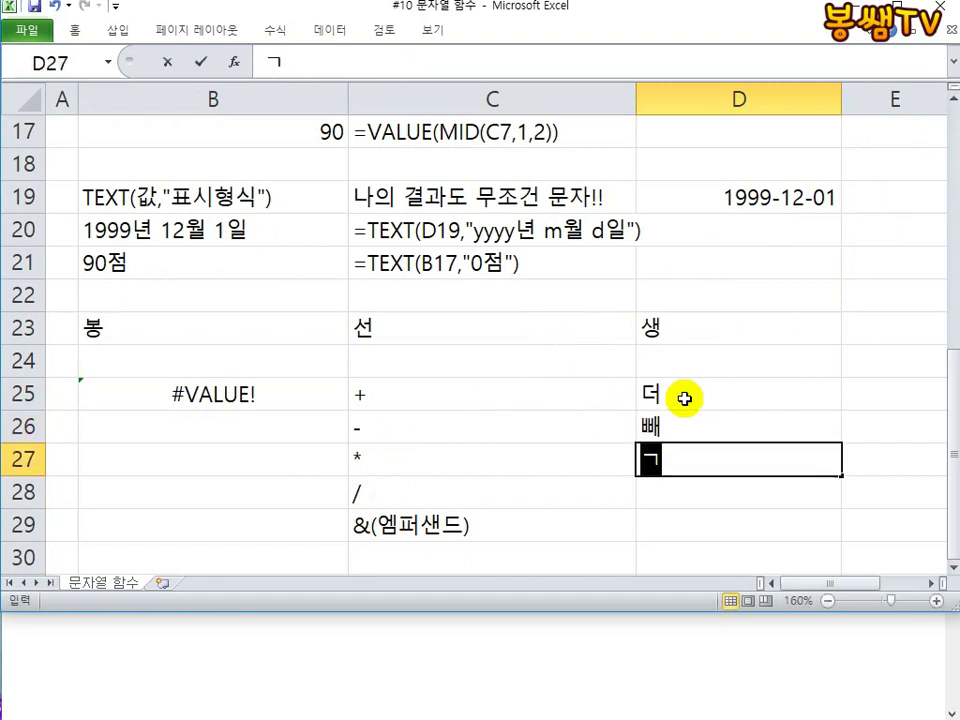
type("hq")
key("Return")
type("sk")
key("Return")
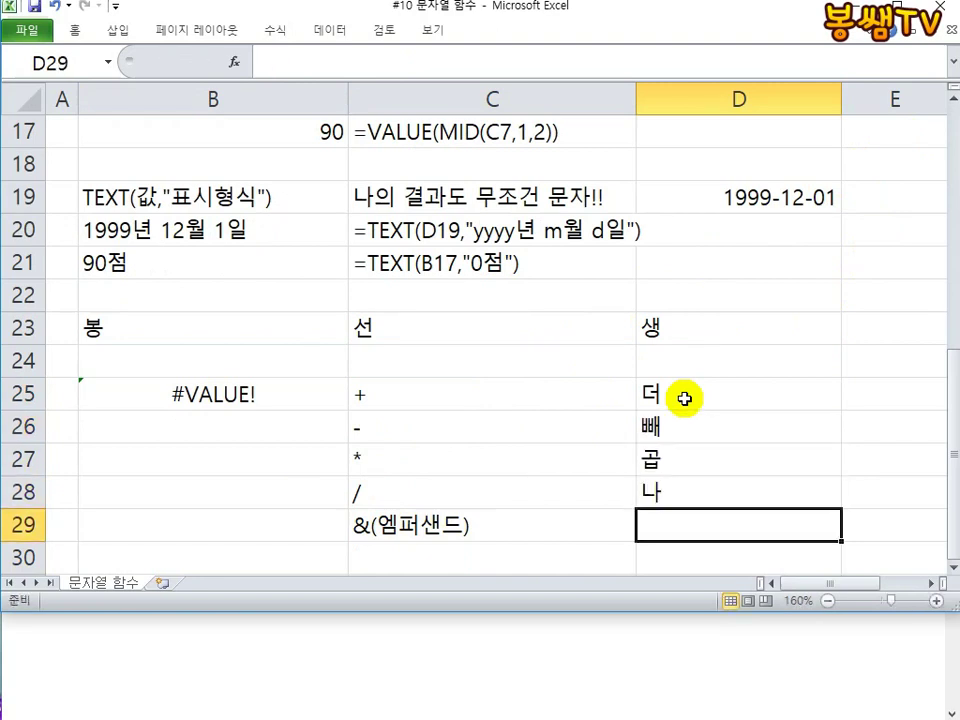
Step: Describe the ampersand operator as 이어 붙인다 in D29
type("dldj qnxdlf")
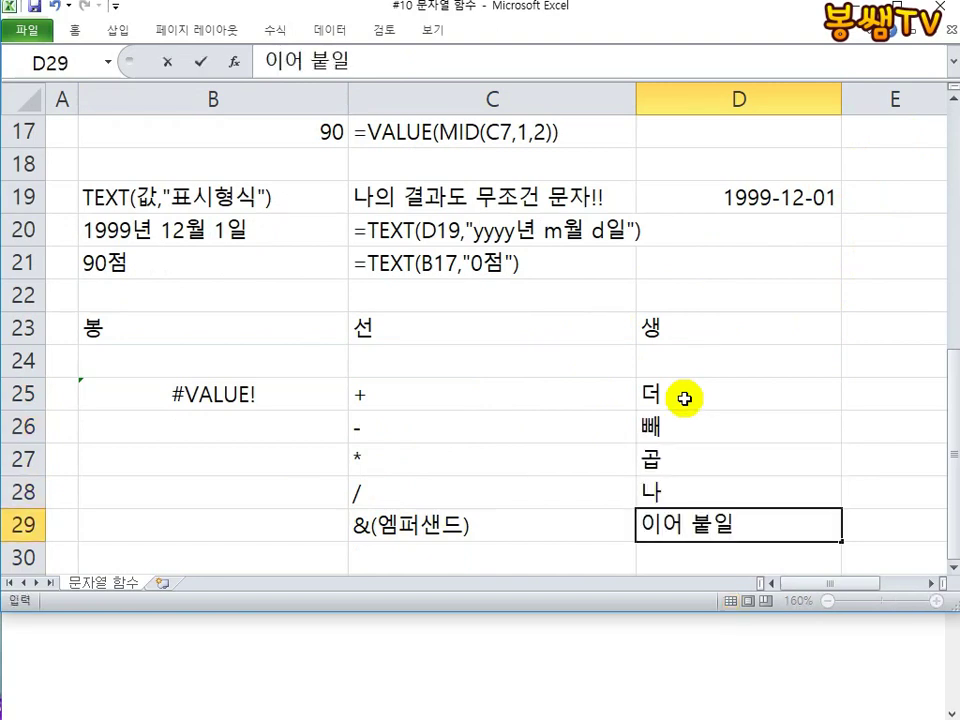
key("BackSpace")
type("sek")
key("Return")
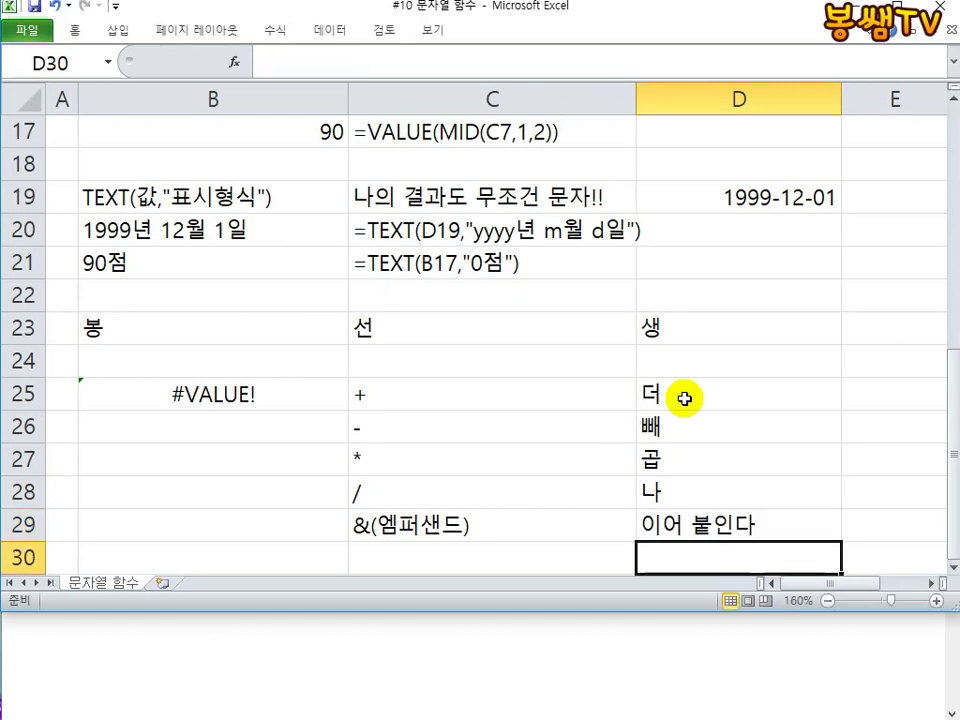
Step: Replace both plus signs in B25's formula with ampersands so it reads =B23&C23&D23
left_click(232, 400)
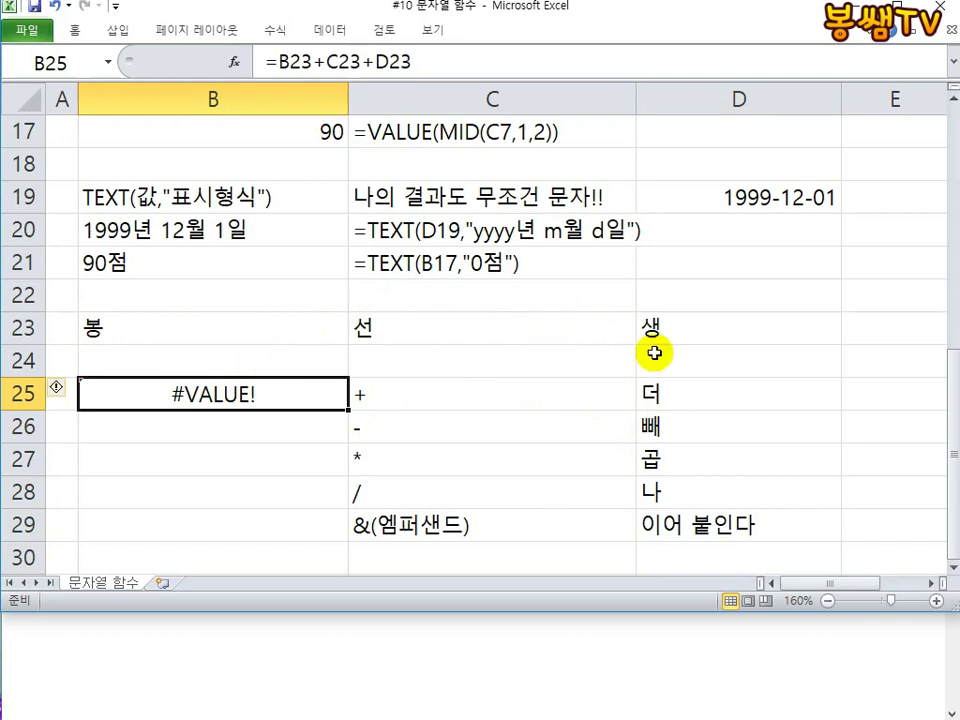
double_click(131, 394)
left_click_drag(134, 395, 146, 395)
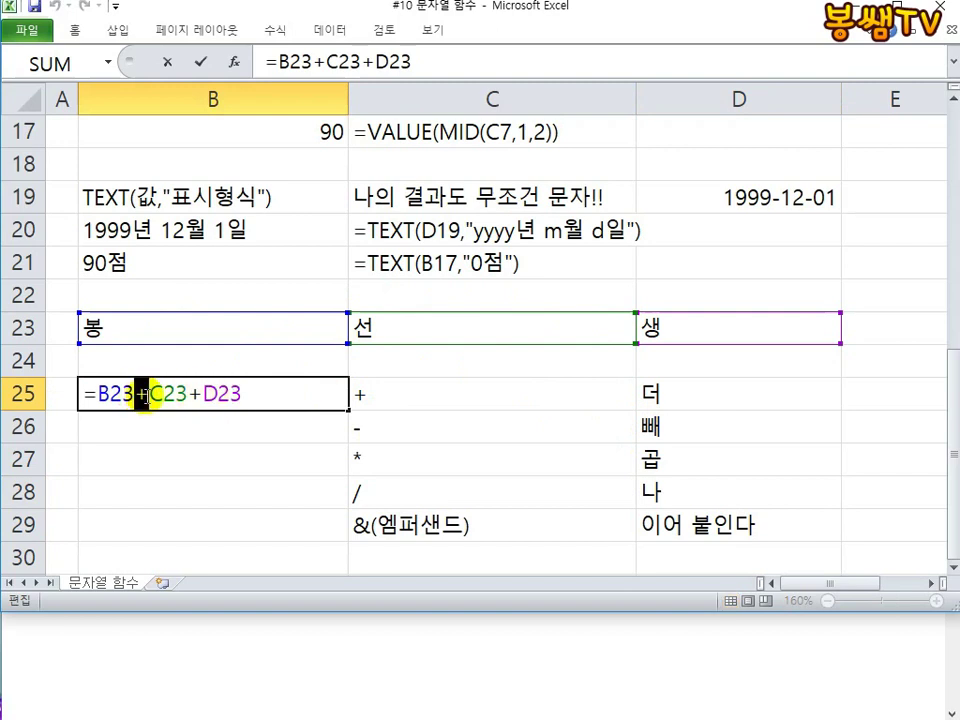
type("&")
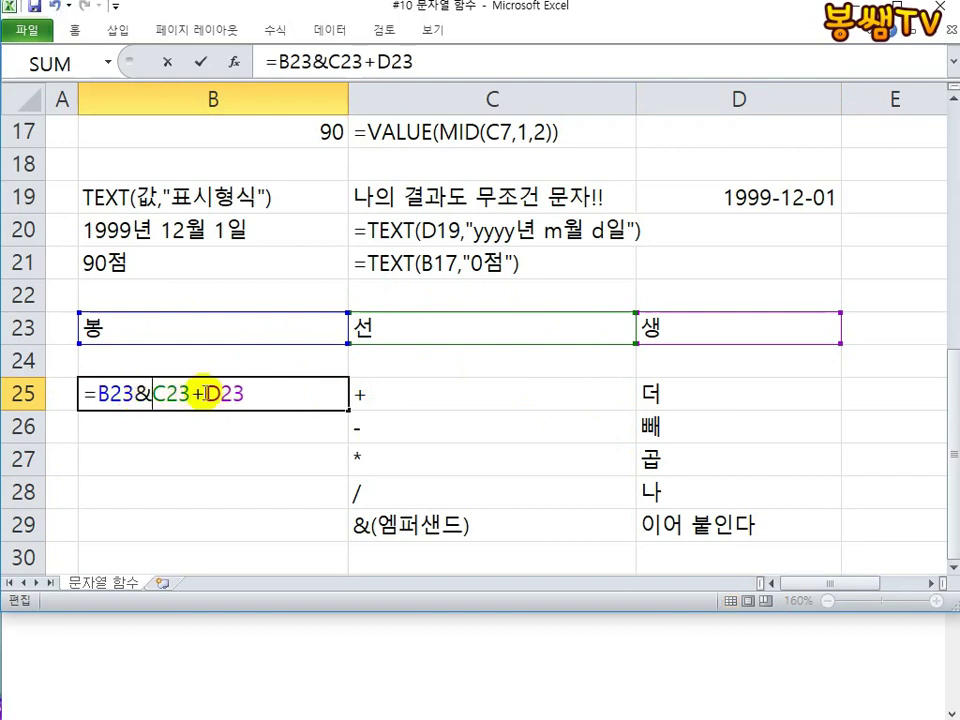
left_click_drag(196, 395, 206, 395)
type("&")
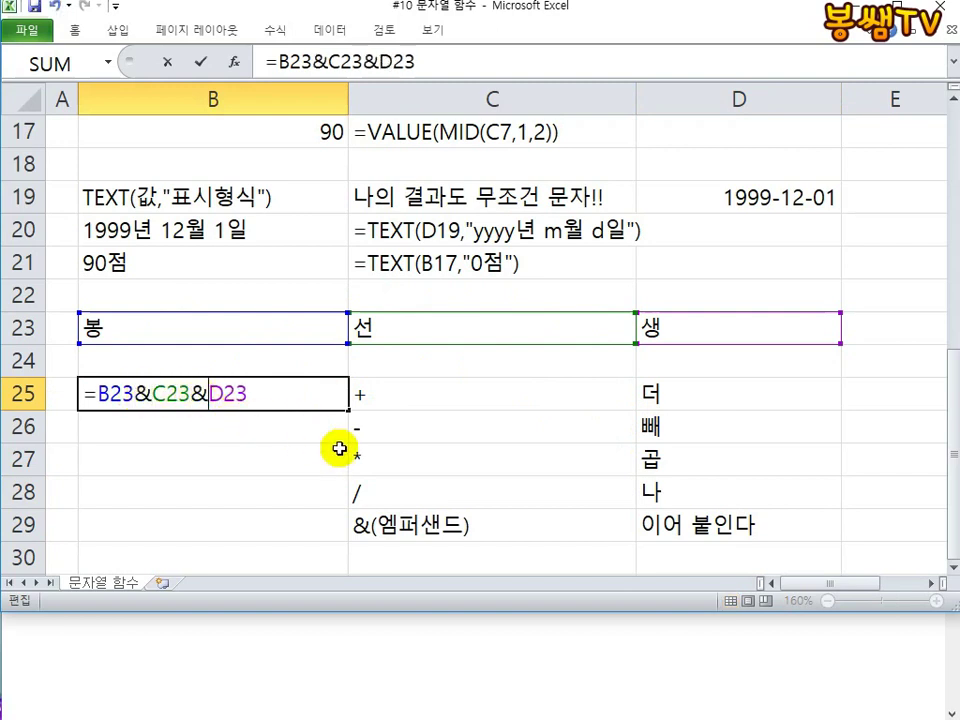
key("Return")
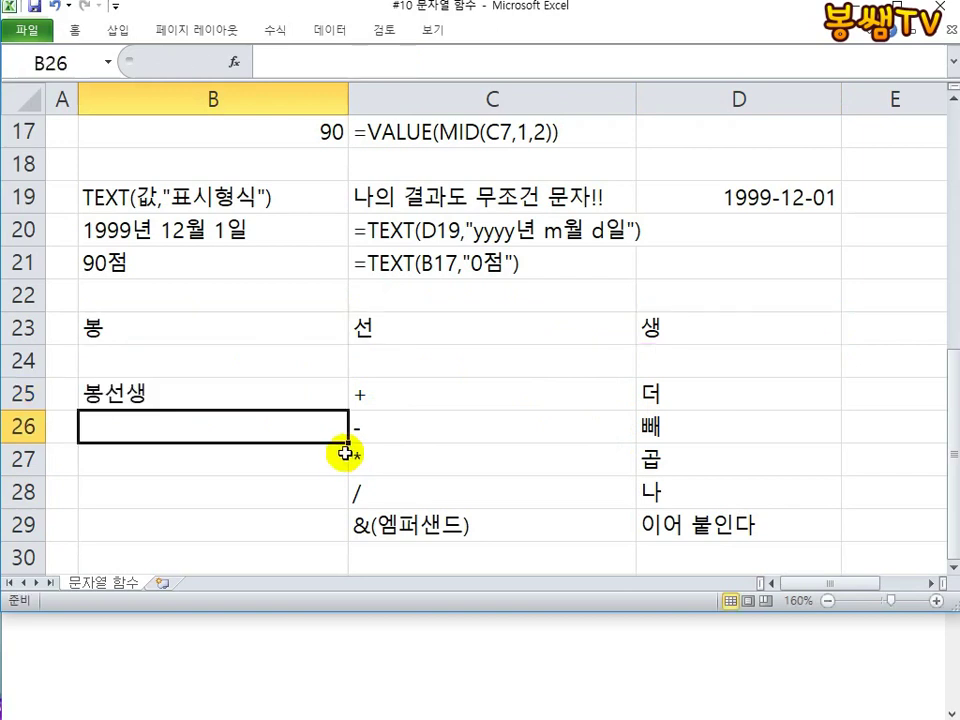
Step: Clear the operator notes in C25:D29 and show B25's formula =B23&C23&D23 as plain text in C25
left_click_drag(480, 400, 705, 525)
key("Delete")
left_click(208, 386)
double_click(208, 392)
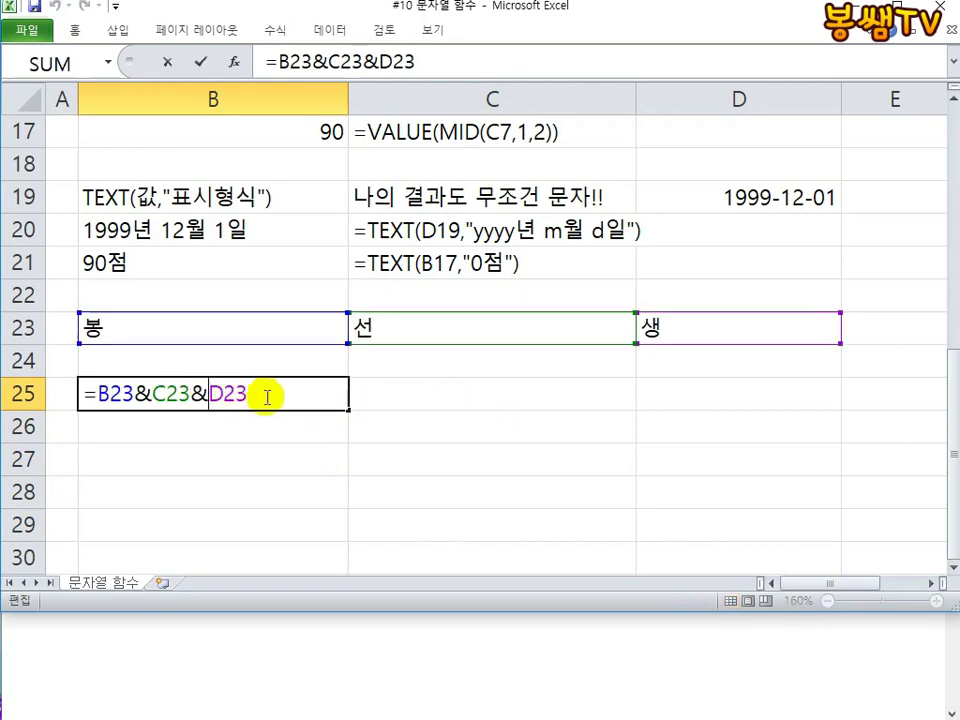
left_click_drag(392, 392, 81, 394)
key("ctrl+c")
key("Escape")
left_click(455, 390)
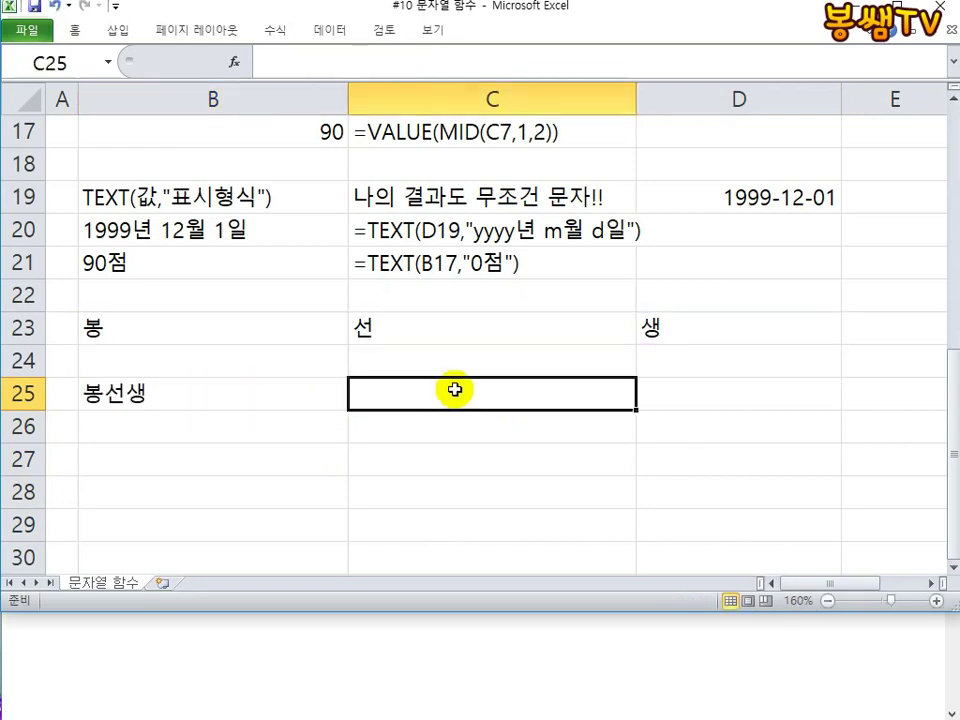
type("'")
key("ctrl+v")
key("Return")
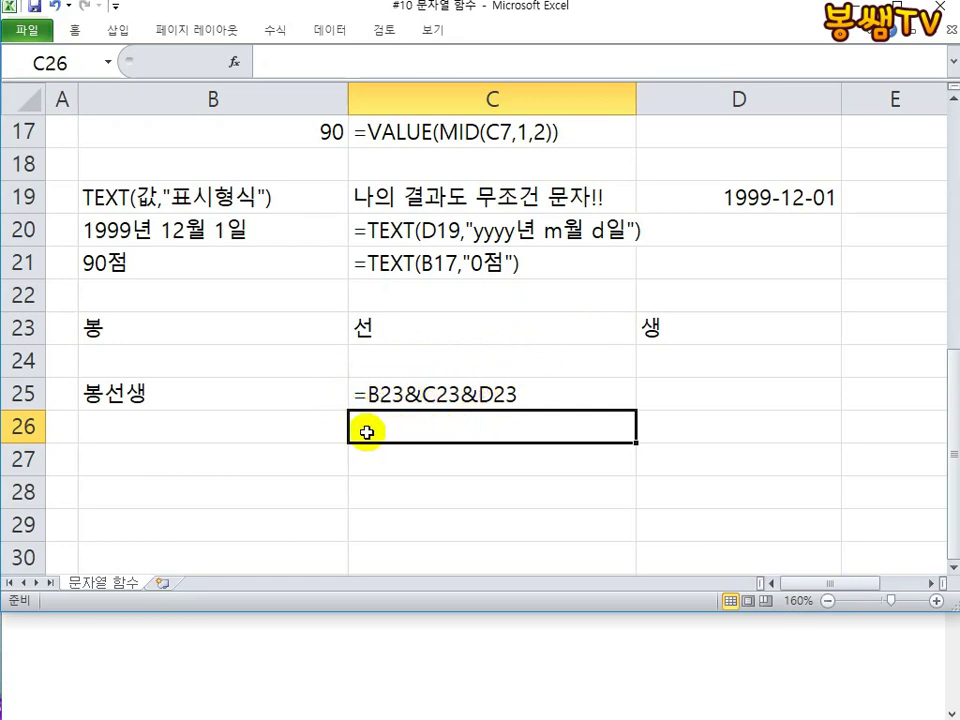
Step: Enter the function name CONCATENATE as plain text in B26, without an equals sign or parenthesis
left_click(205, 430)
type("채")
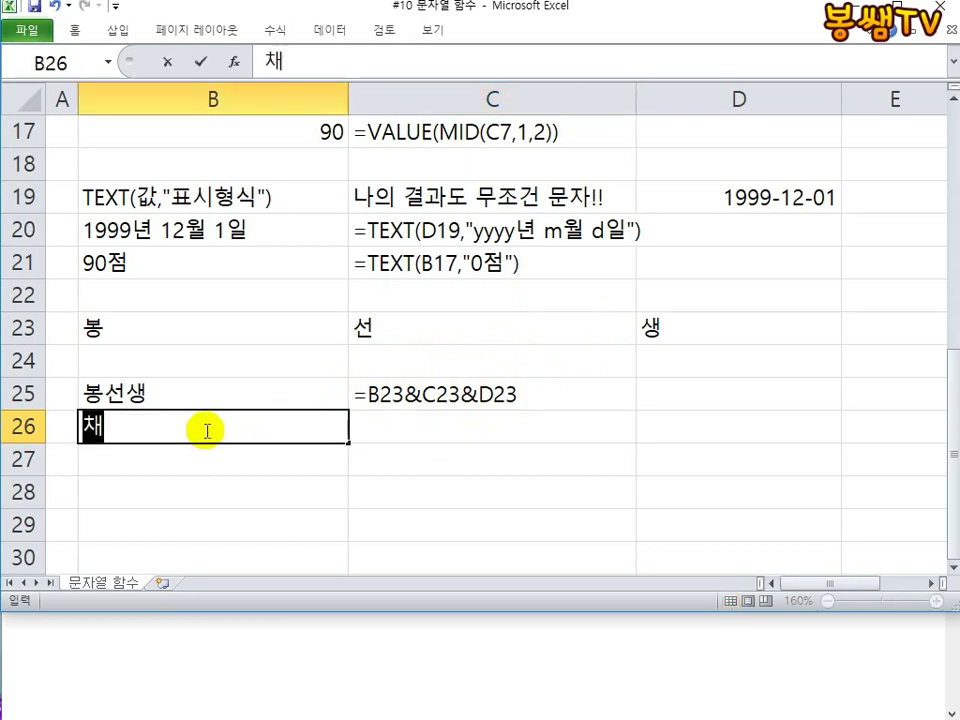
key("BackSpace")
key("Hangul")
type("CO")
key("BackSpace")
key("BackSpace")
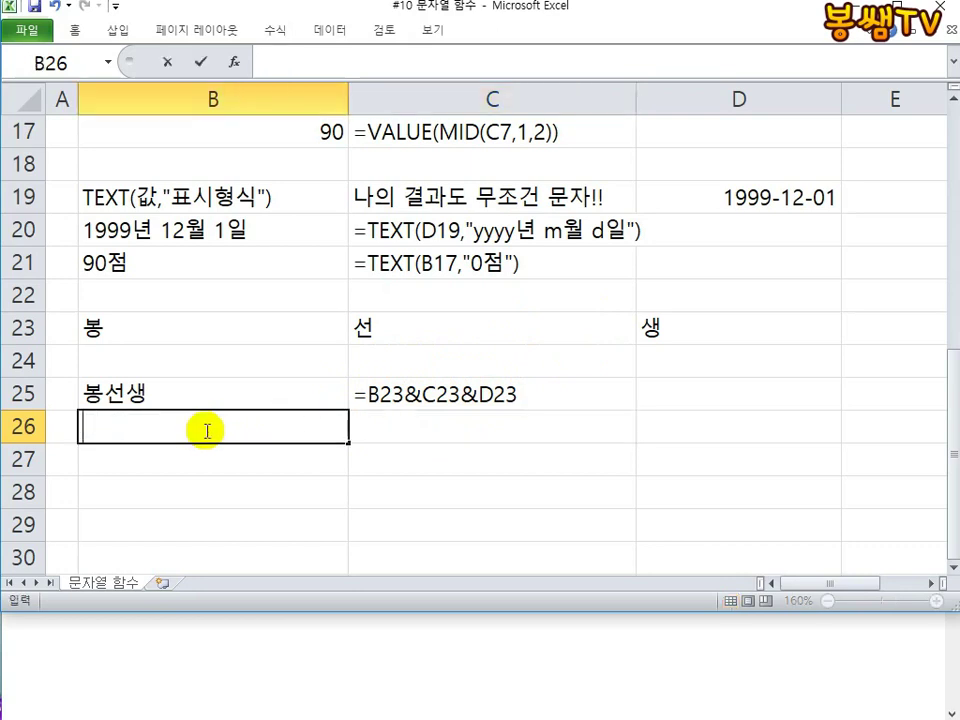
type("=CON")
key("Tab")
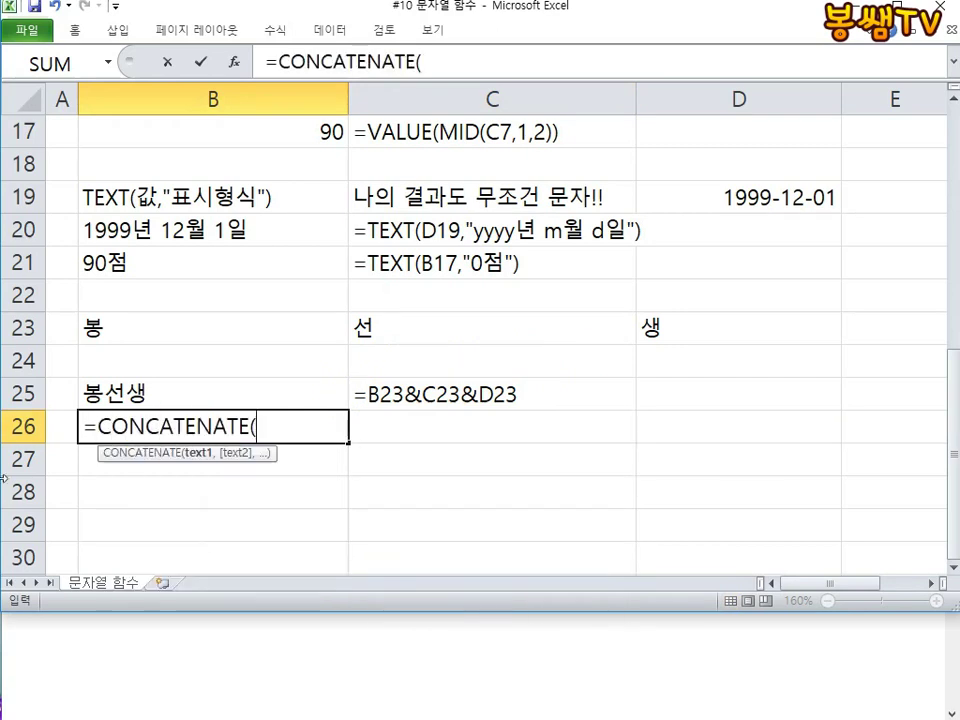
left_click(88, 428)
key("BackSpace")
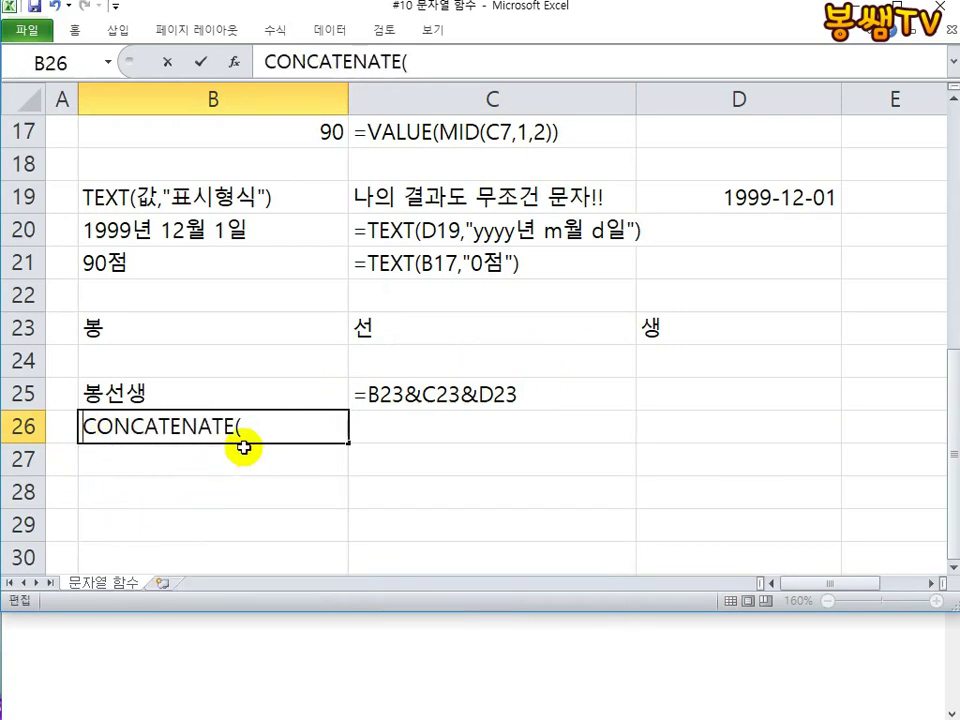
left_click(255, 431)
key("BackSpace")
key("Return")
left_click(252, 428)
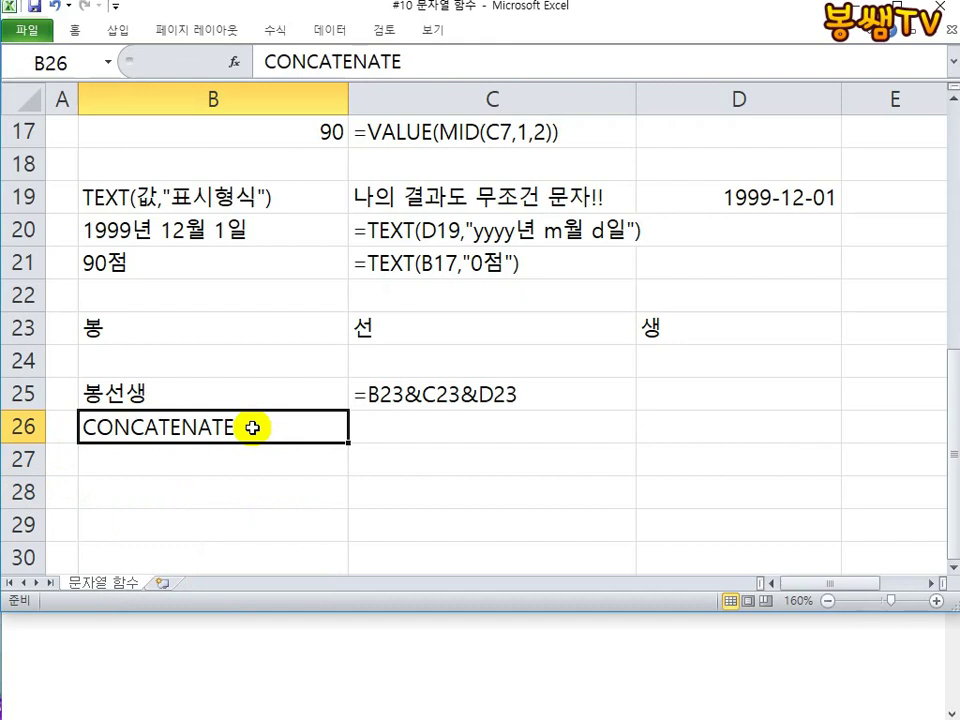
Step: Add the arguments to the function name in B26 so the note reads CONCATENATE(값1,값2)
double_click(252, 428)
type("(")
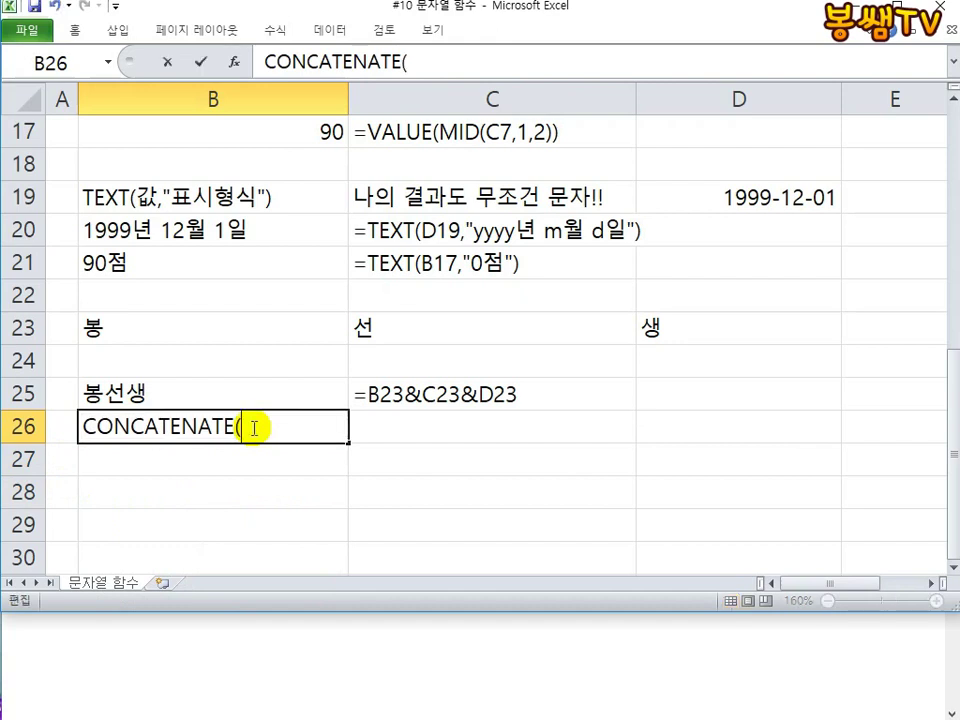
type("값1,가")
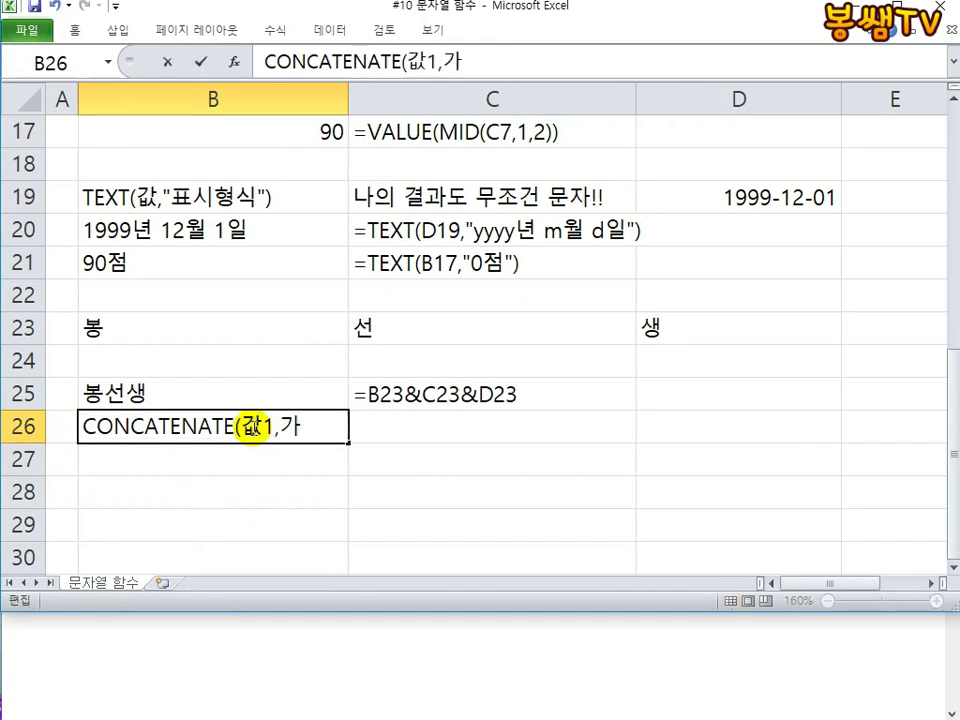
key("BackSpace")
type("값2)")
key("Return")
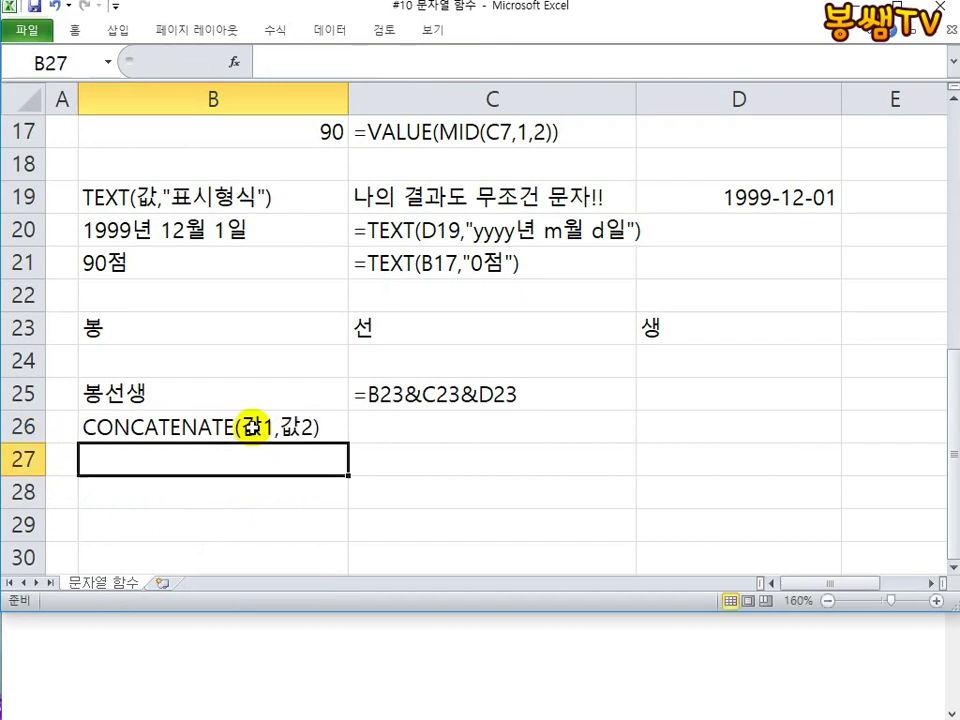
Step: Describe the CONCATENATE function in C26 as 여러 개의 값을 이어 붙인다
left_click(389, 423)
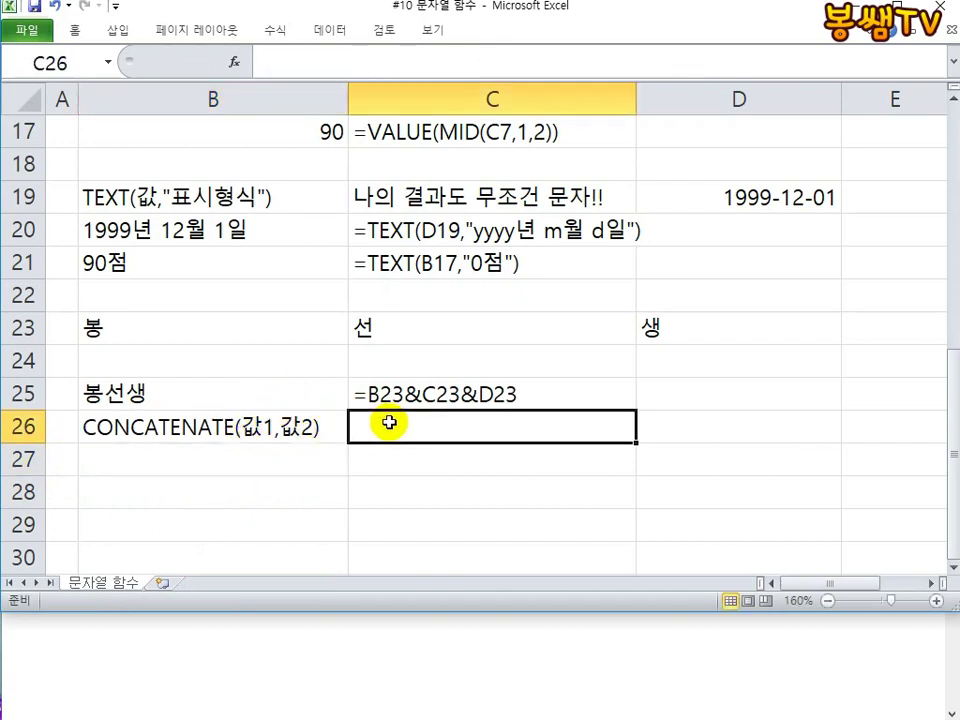
type("여러개의")
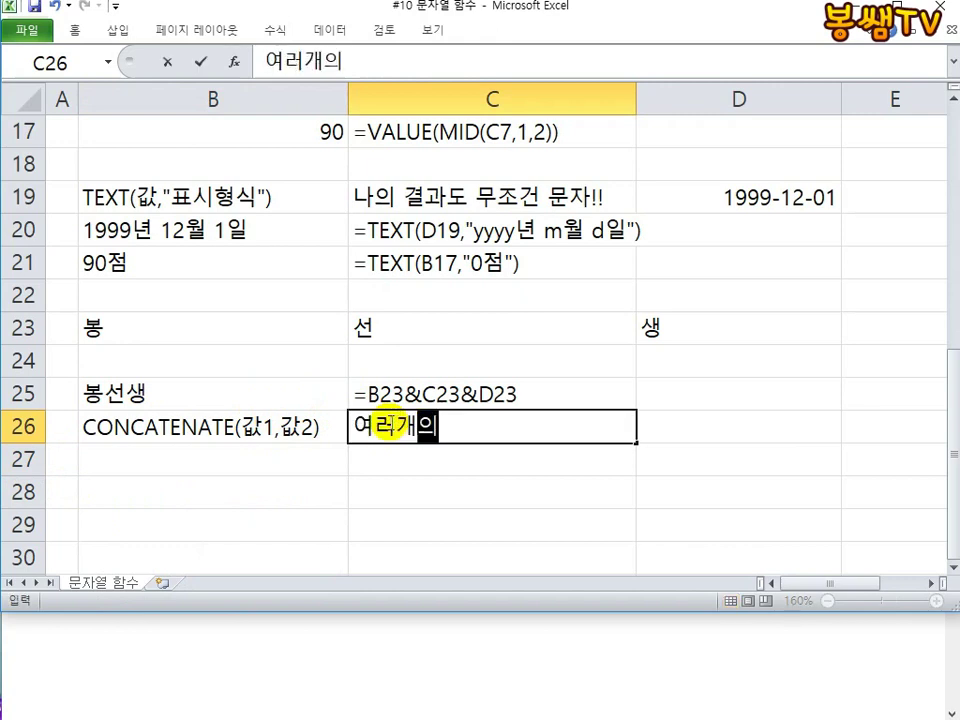
key("BackSpace")
key("BackSpace")
type("개의 값")
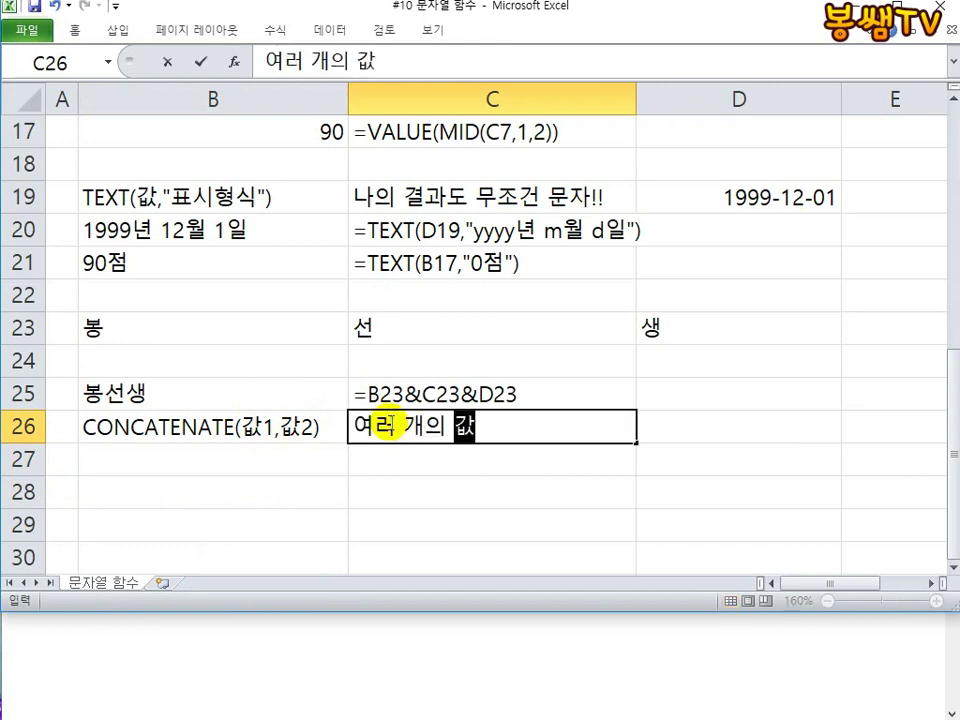
type("을 이어 붙인다")
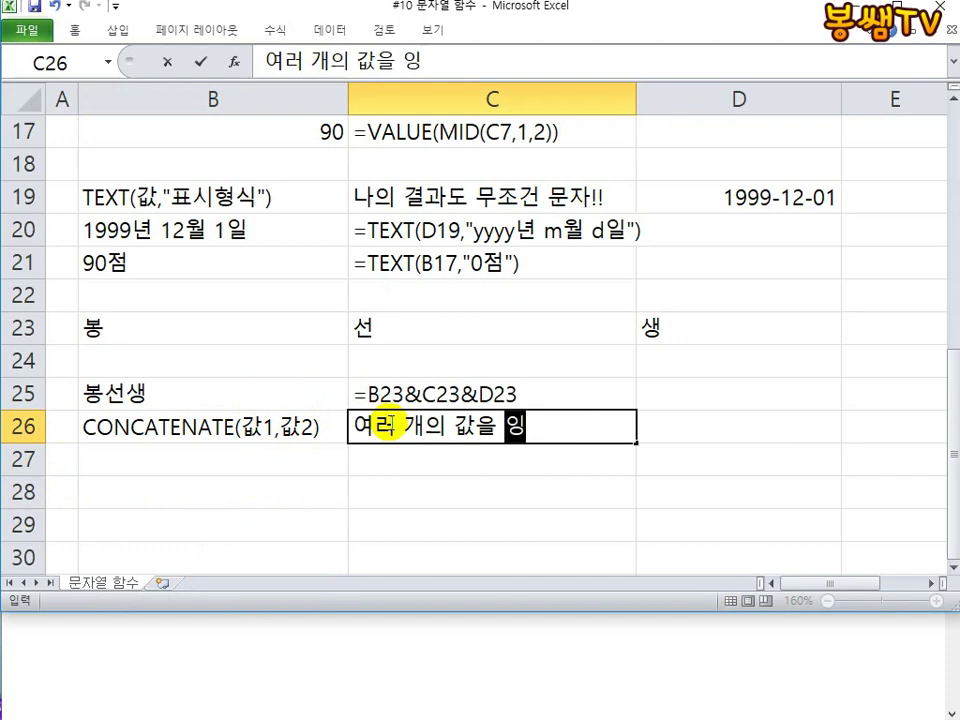
key("Return")
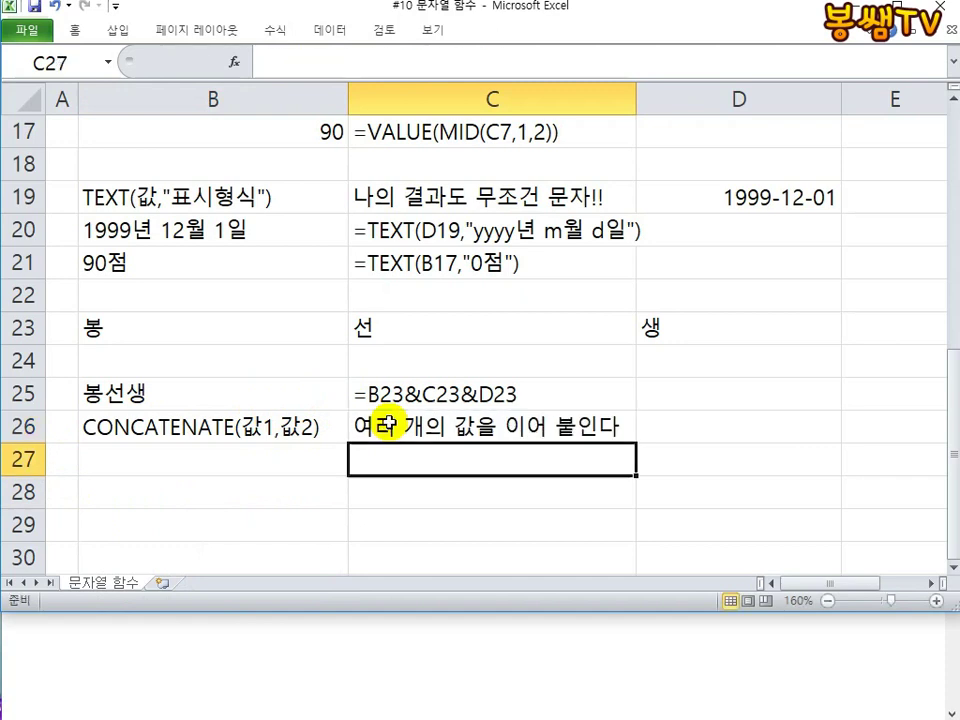
Step: Add the note "& 같다" in D26 beside the CONCATENATE description
key("Up")
key("Right")
type("& ㅇ")
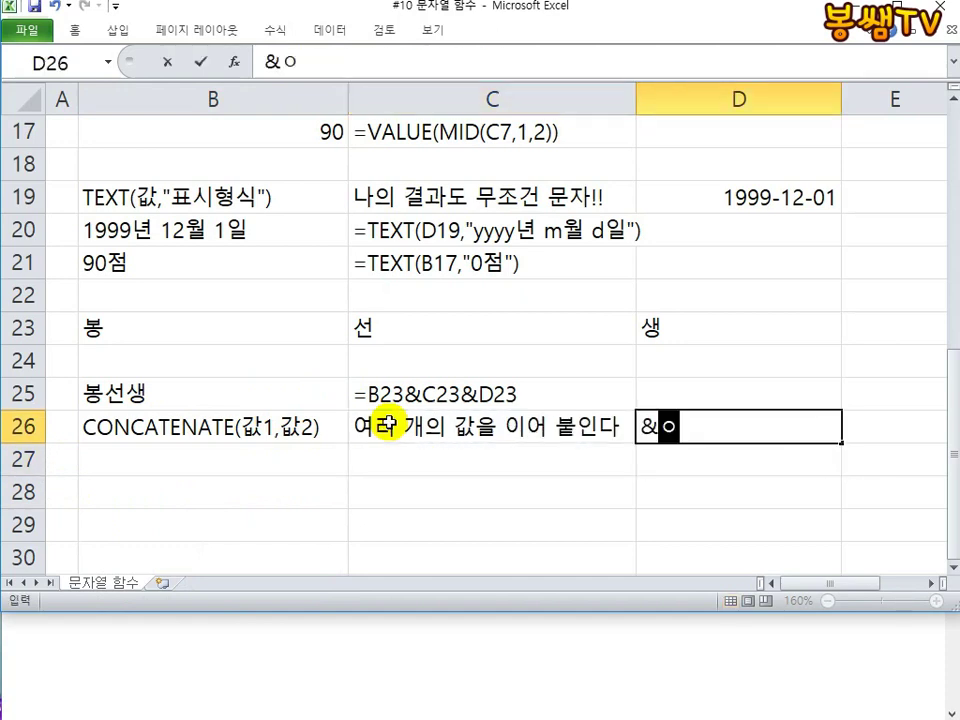
key("BackSpace")
type("가")
type("다")
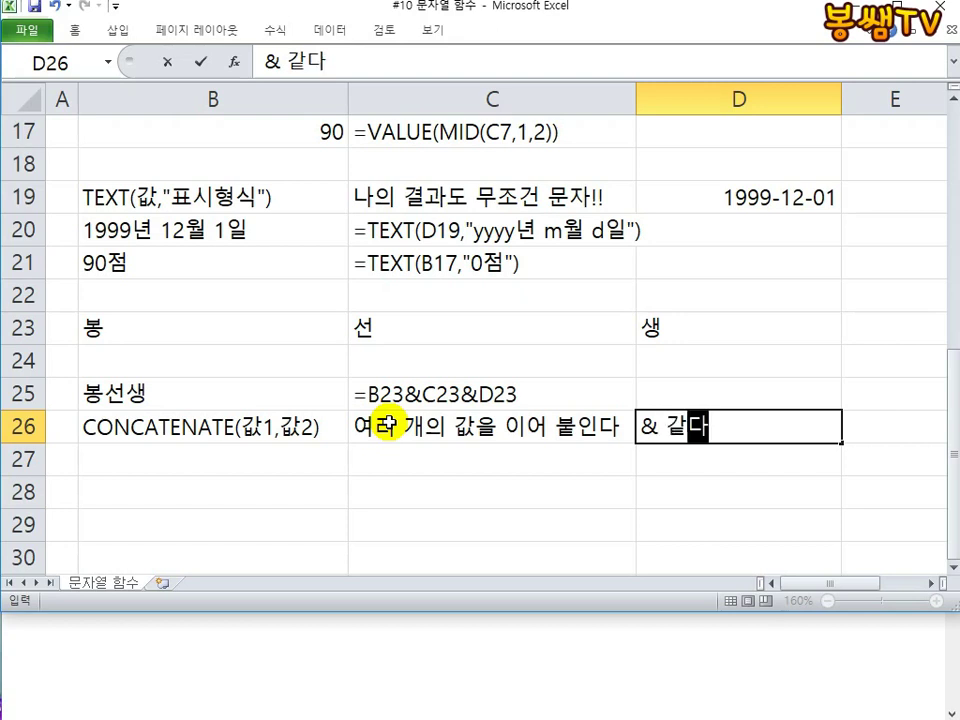
key("Return")
Step: Join the three characters of row 23 in B27 with the formula =CONCATENATE(B23,C23,D23)
left_click(216, 456)
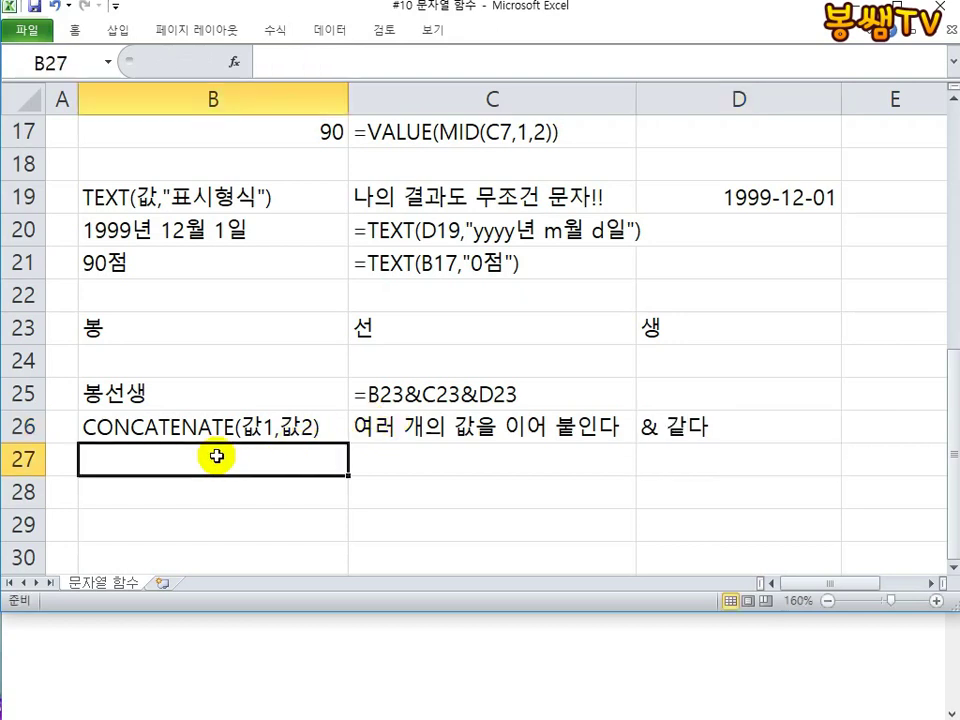
type("=CON")
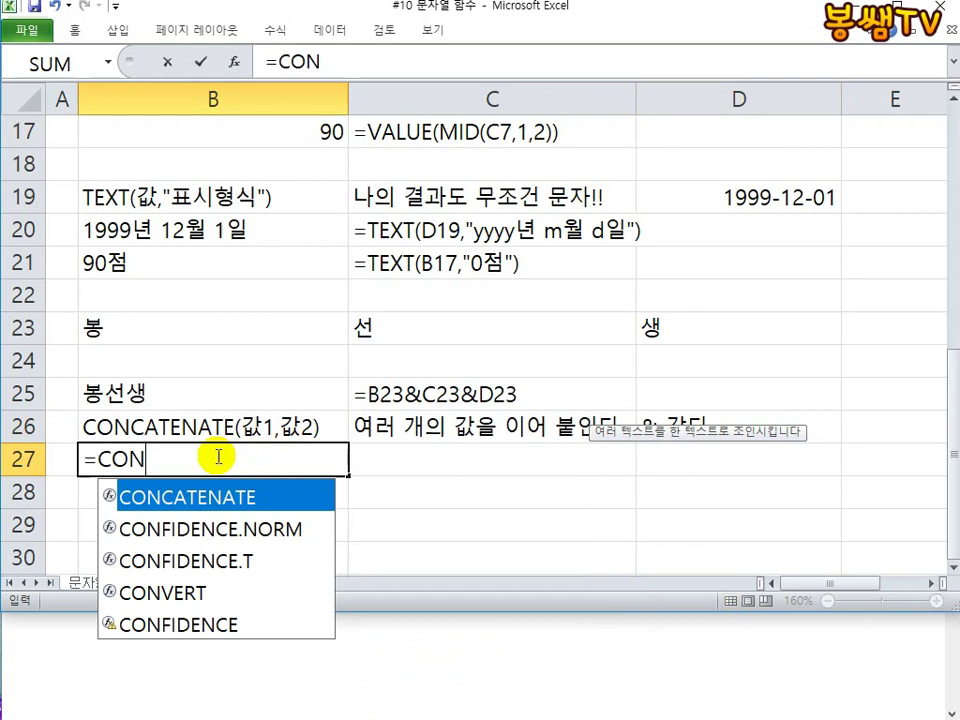
key("Tab")
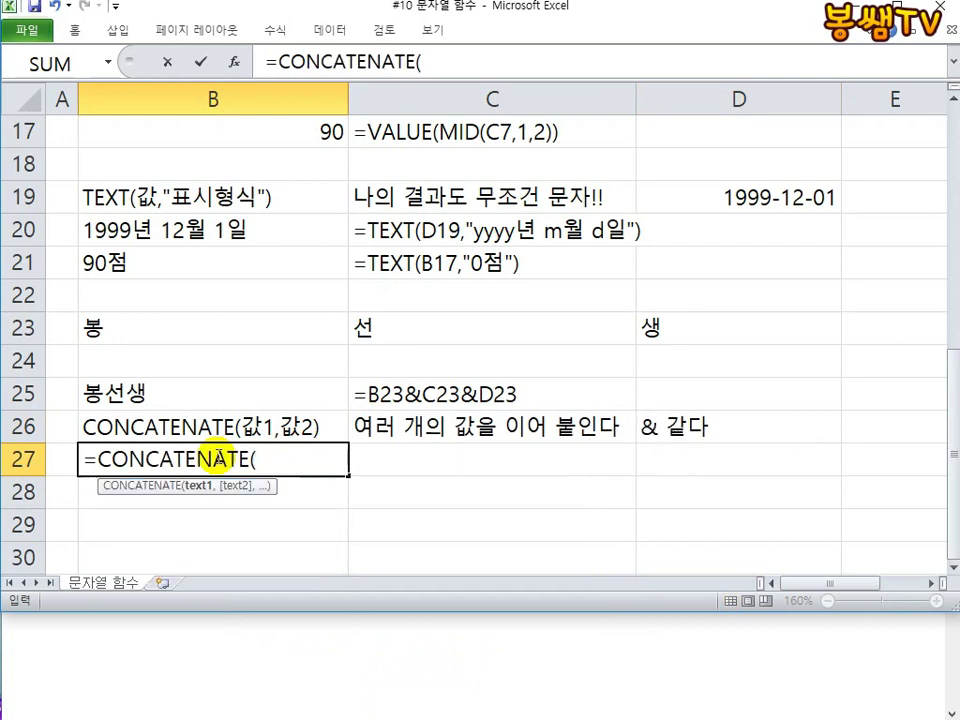
left_click(150, 324)
type(",")
left_click(390, 326)
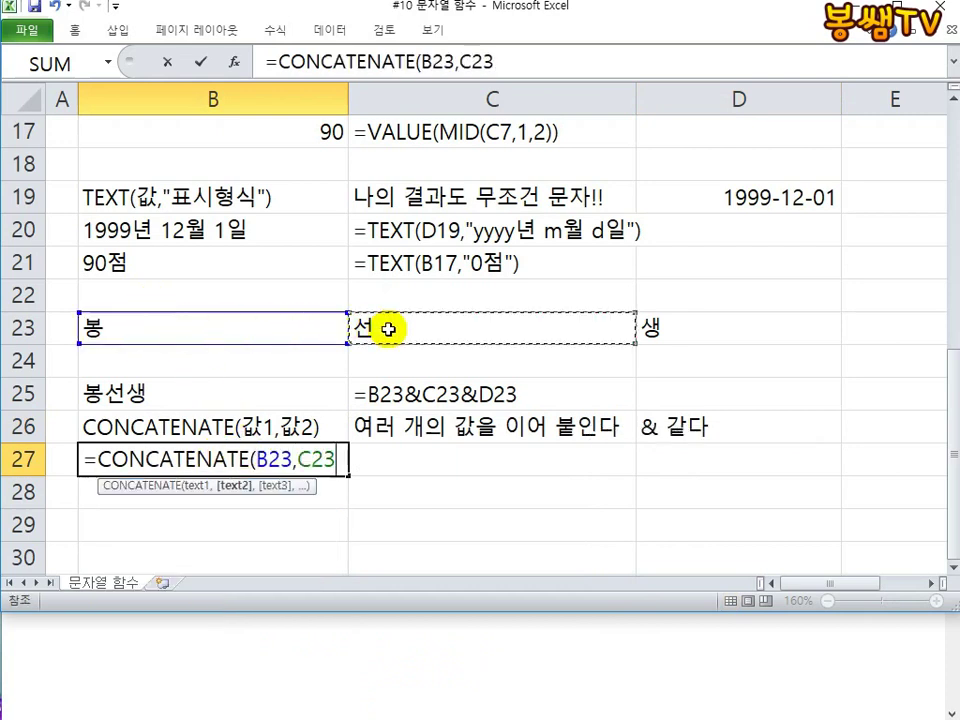
type(",")
left_click(666, 322)
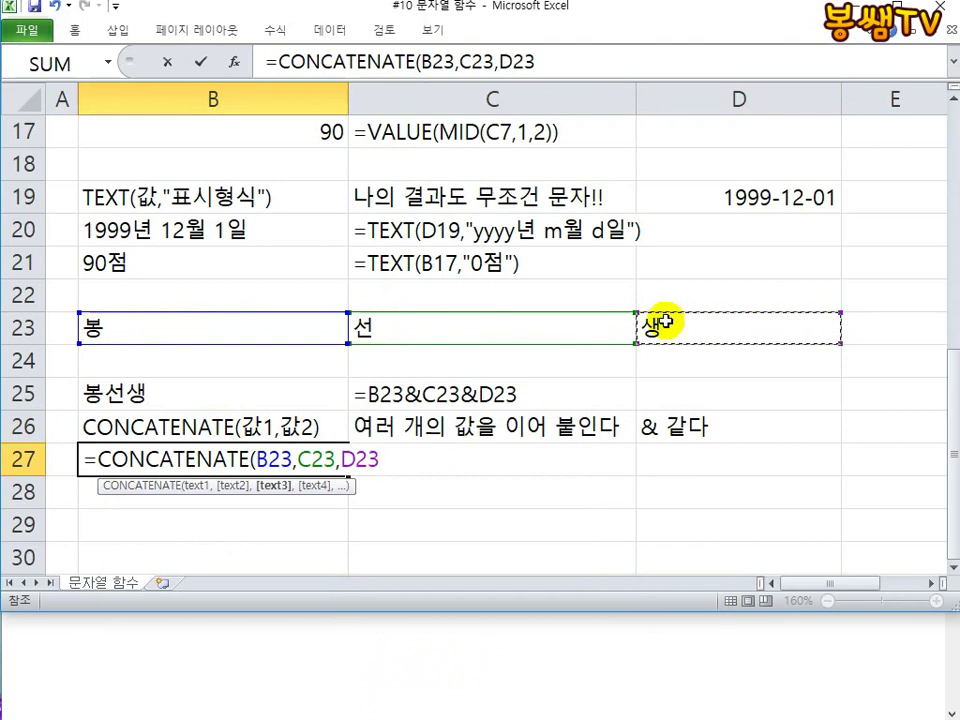
type(")")
key("Return")
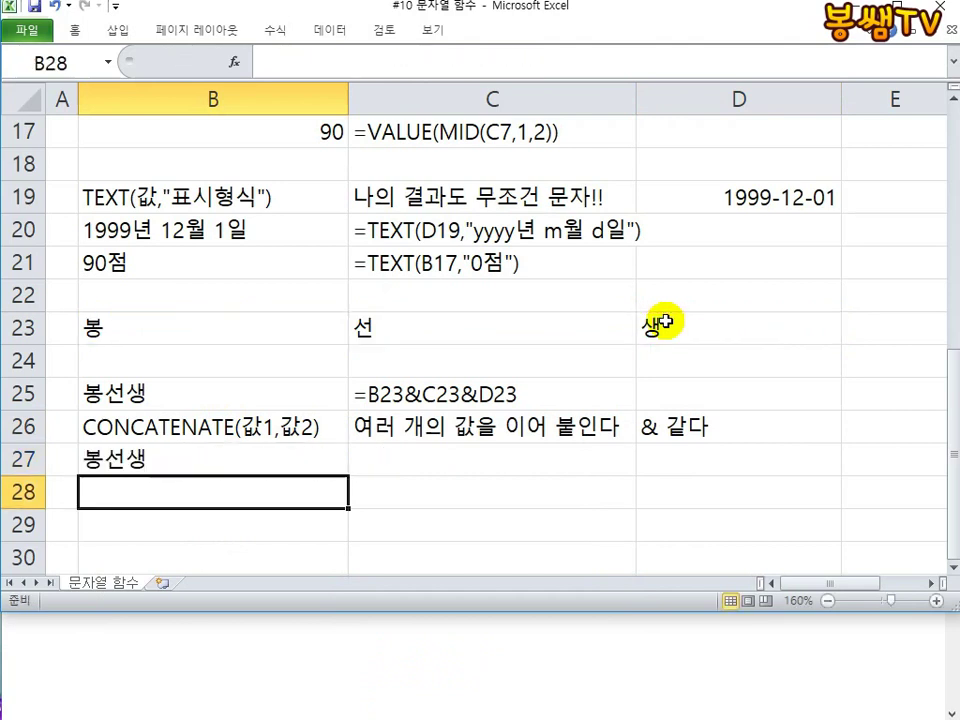
Step: Show B27's formula =CONCATENATE(B23,C23,D23) as plain text in C27
double_click(335, 462)
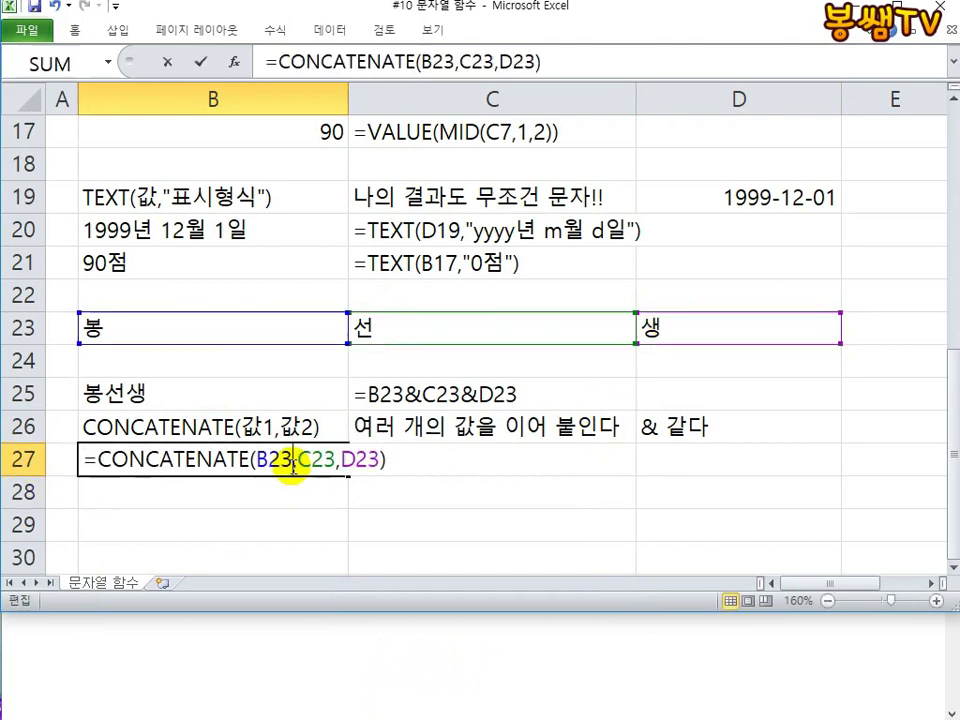
triple_click(213, 458)
key("ctrl+c")
key("Escape")
left_click(477, 453)
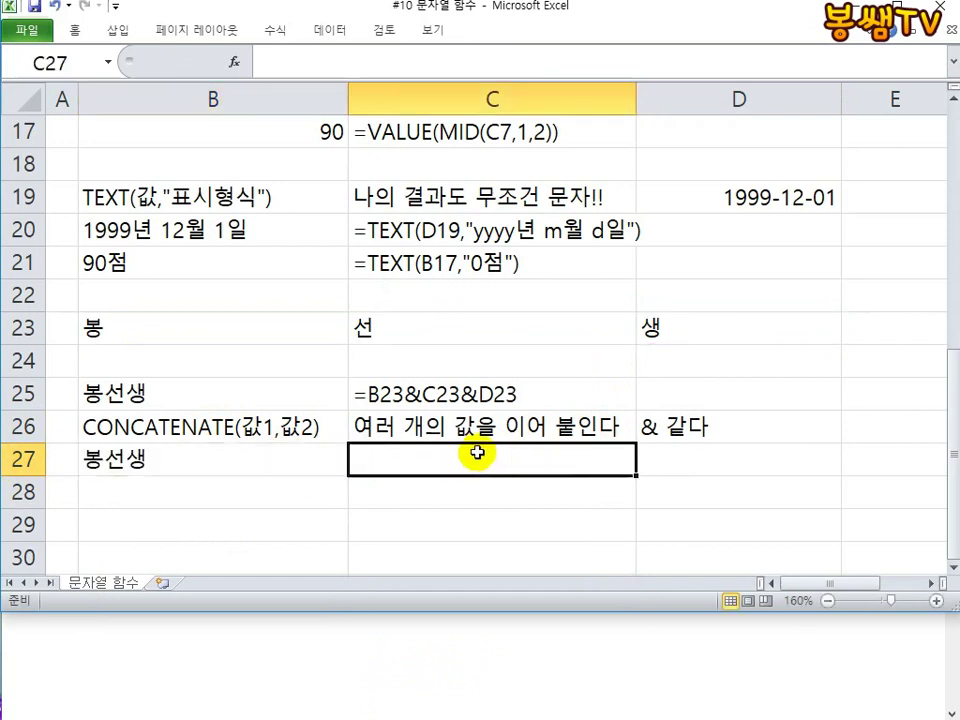
type("'")
key("ctrl+v")
key("Return")
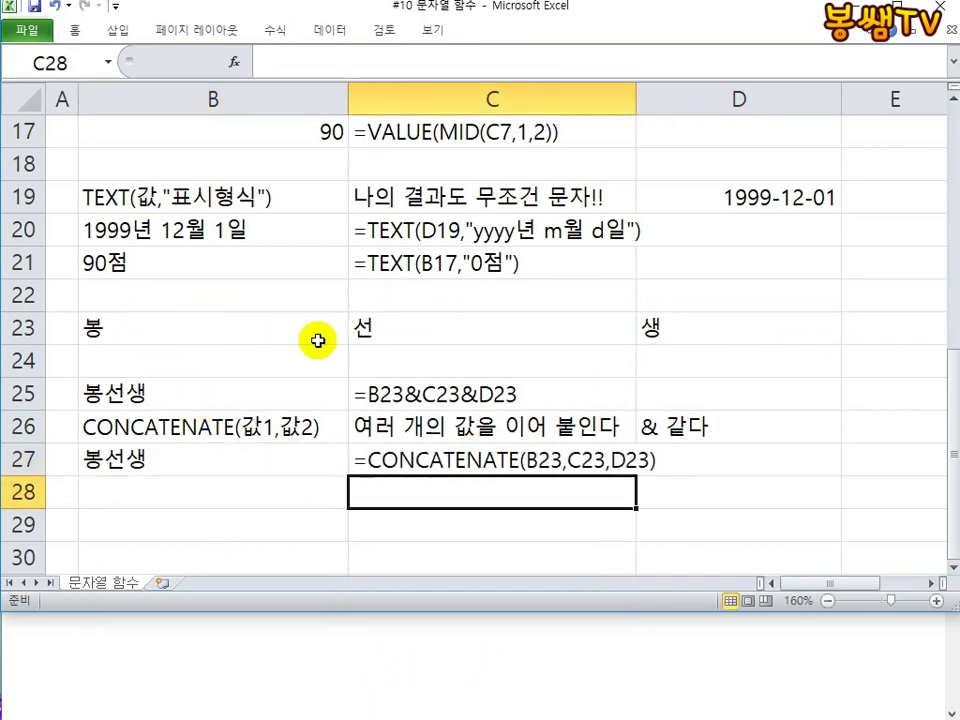